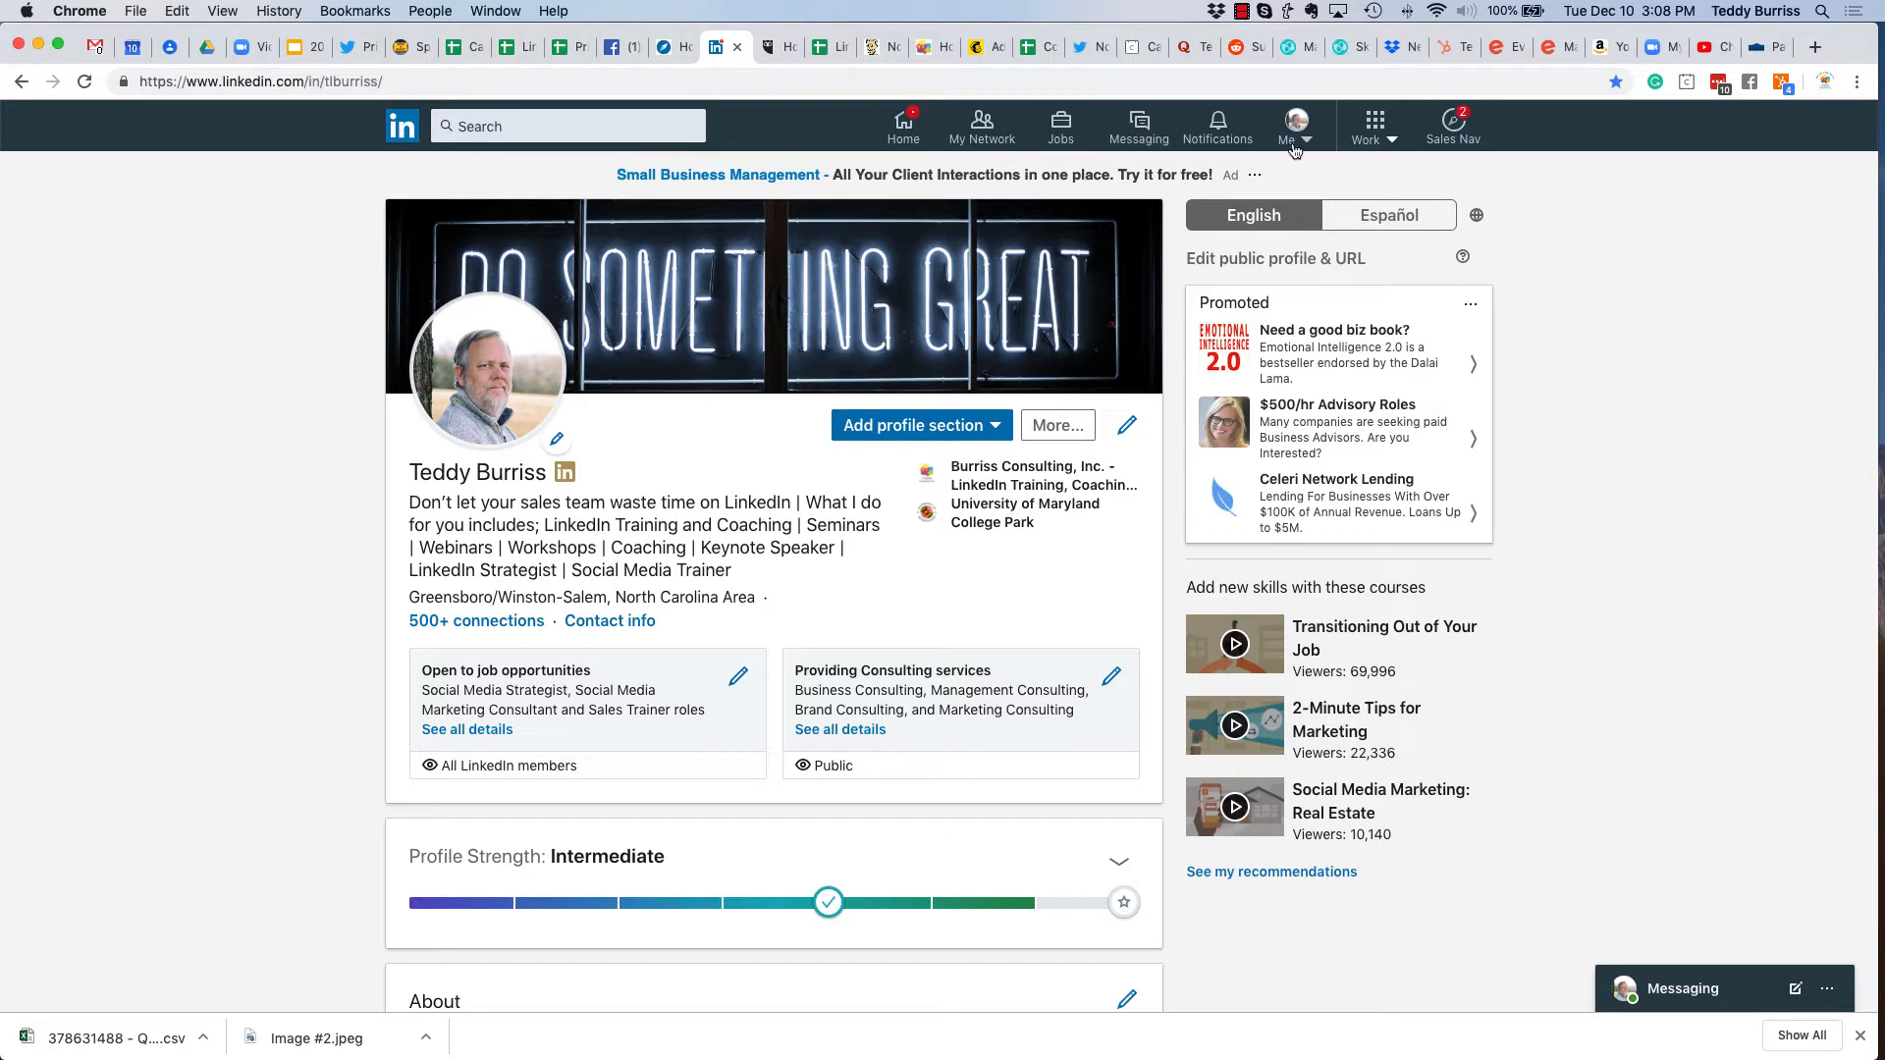
# Go to the home feed and start creating a new event from the Events section.
pyautogui.click(403, 126)
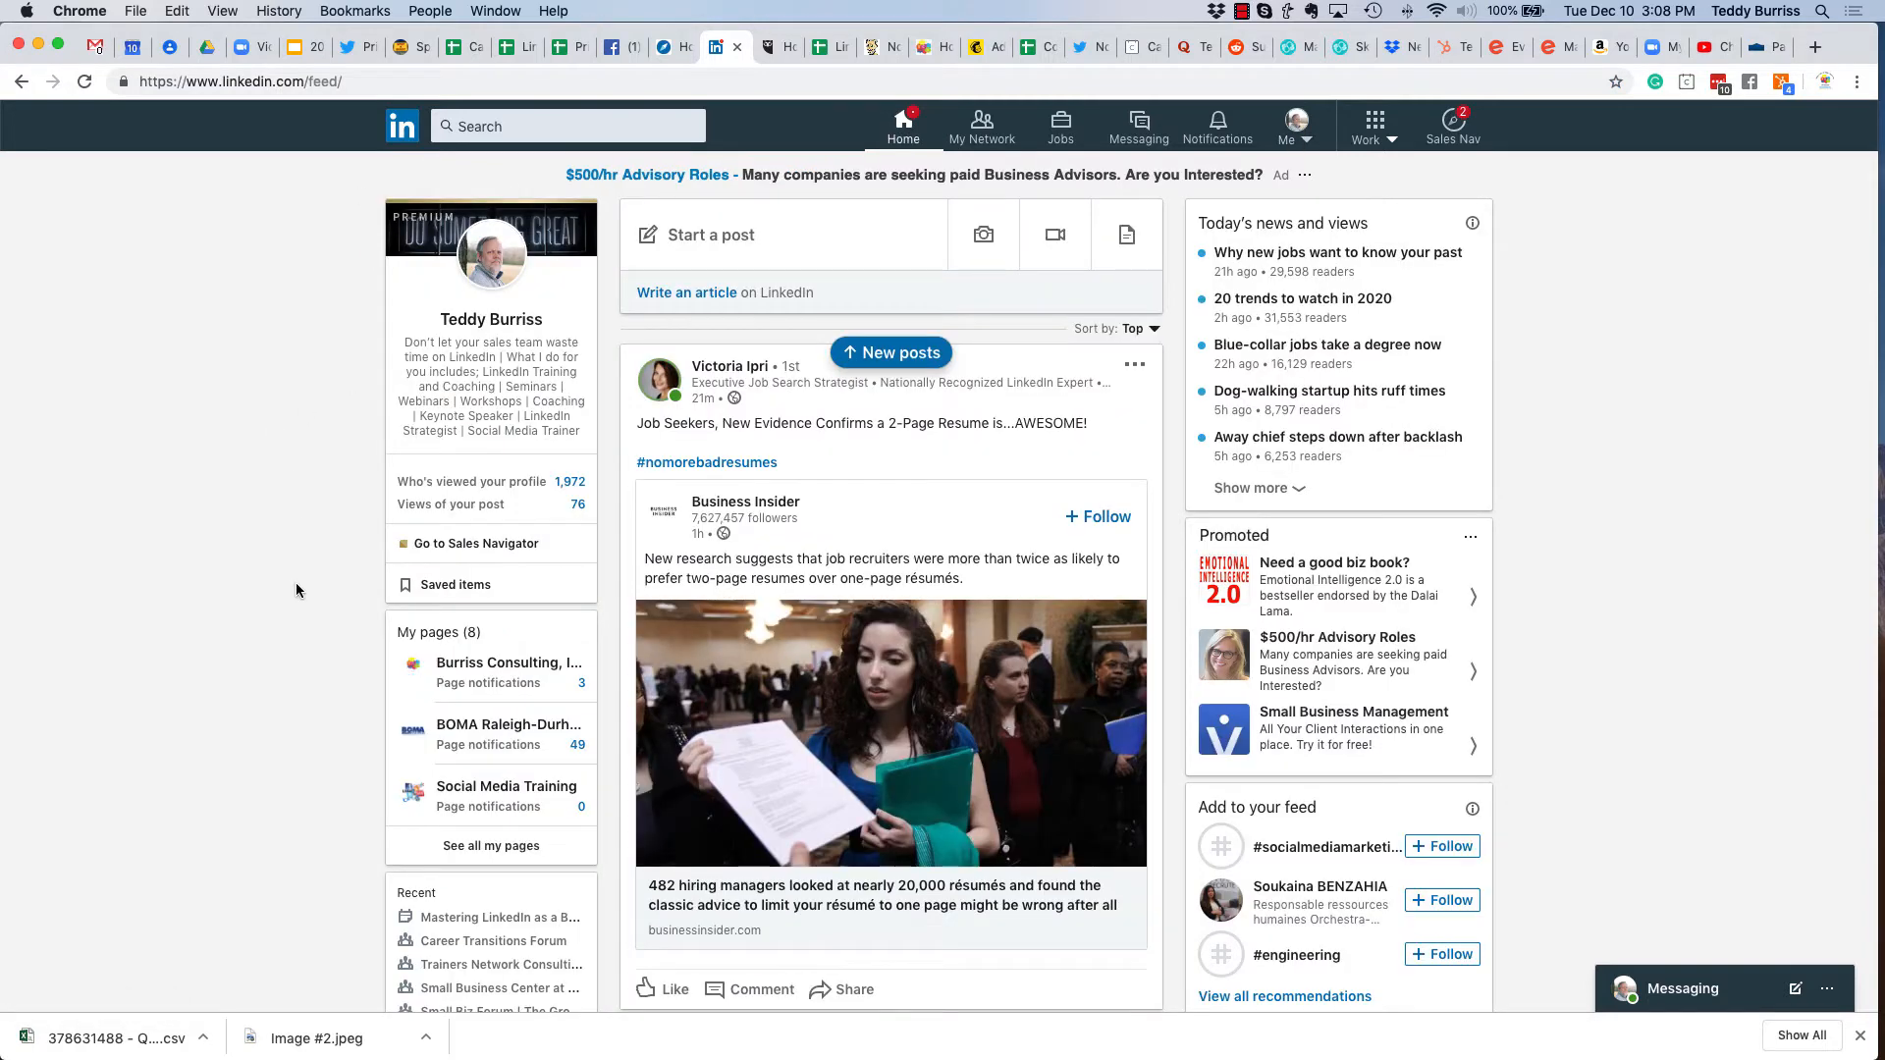
pyautogui.scroll(-6, 296, 584)
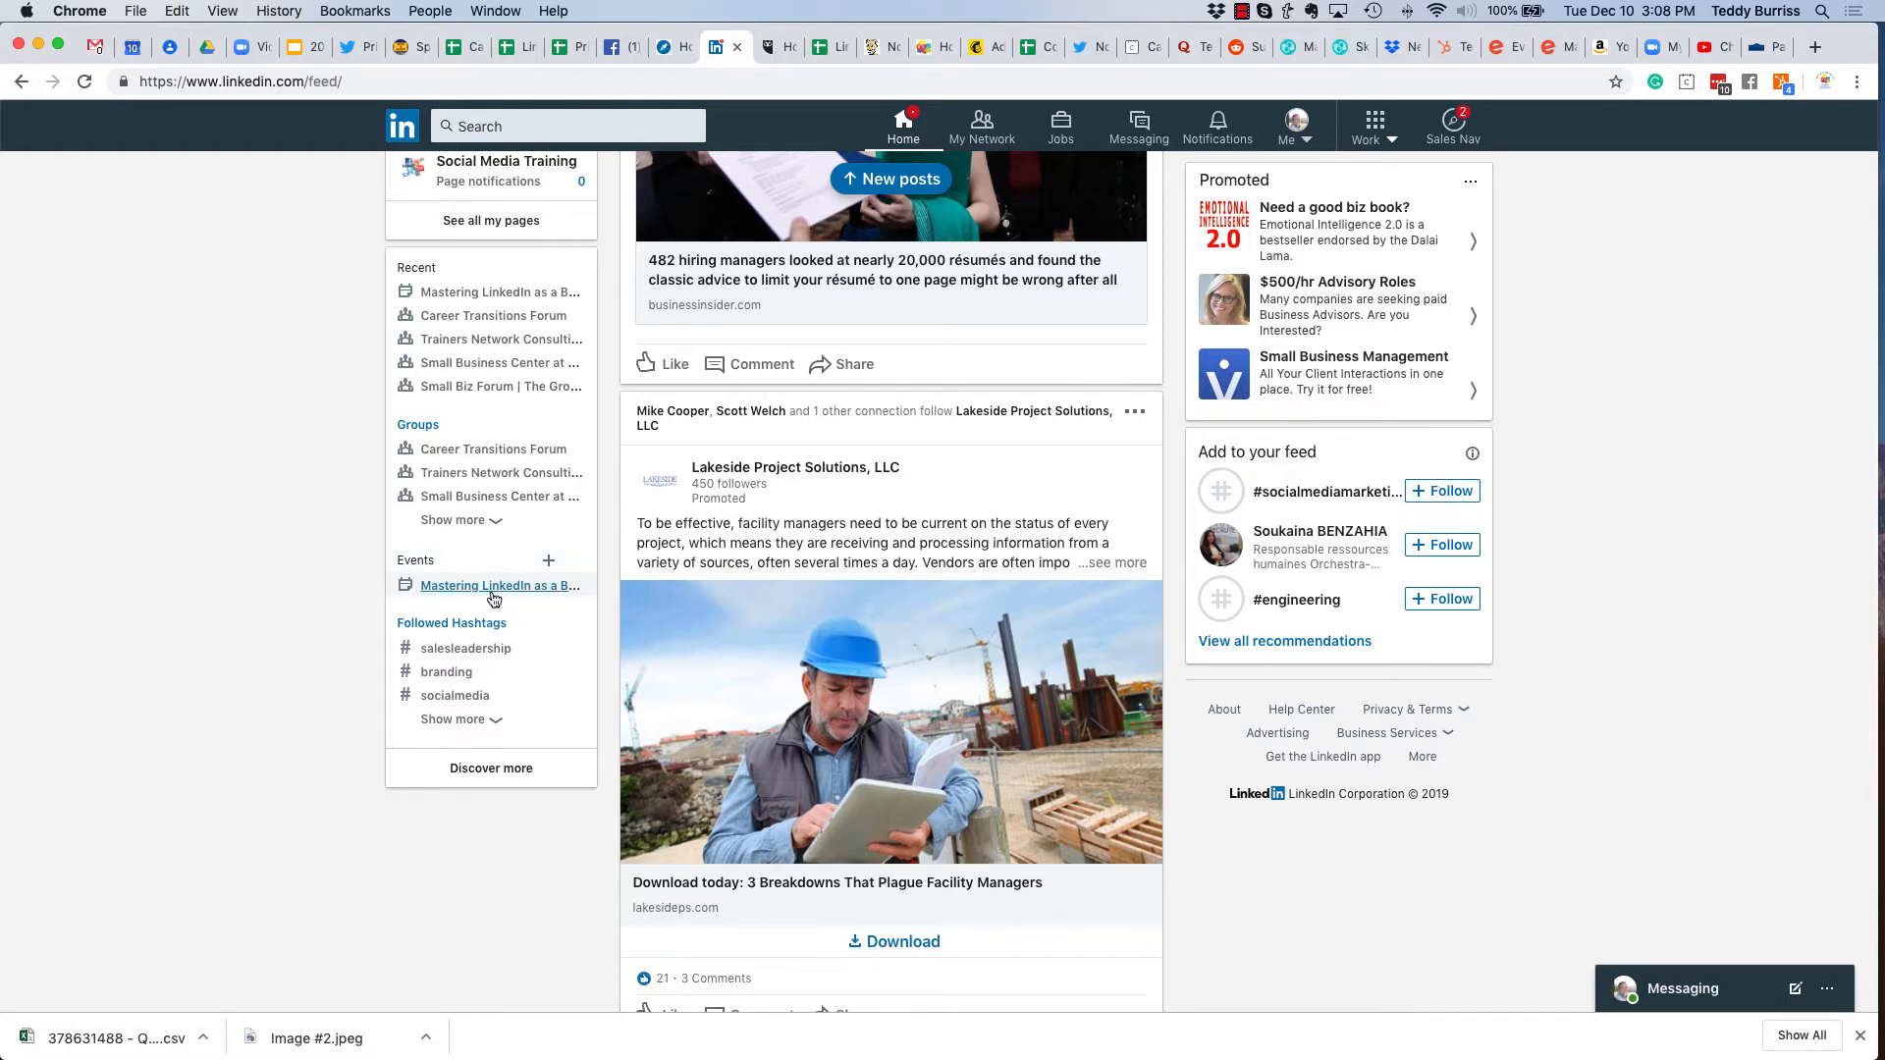
pyautogui.click(549, 564)
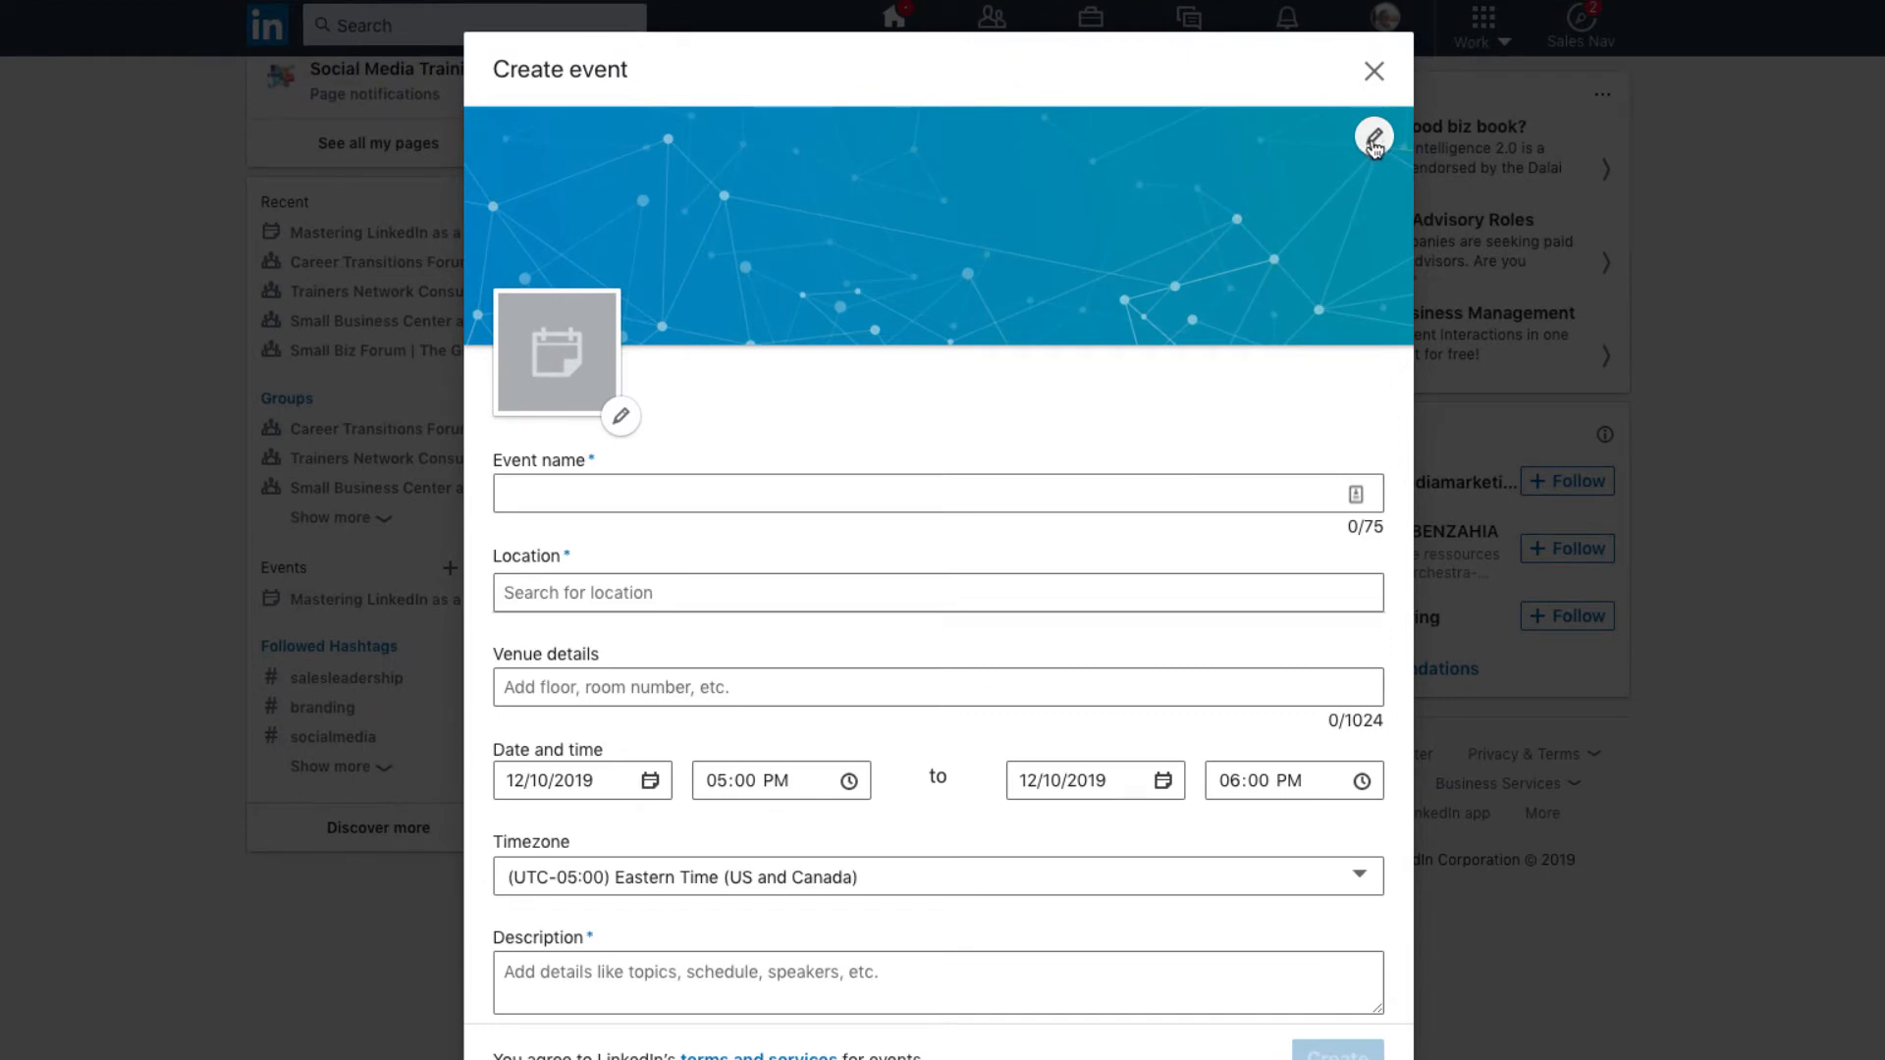
# Add the sunset picture as the event's cover photo, repositioned so the crop shows its two-line text, and apply it.
pyautogui.click(1373, 140)
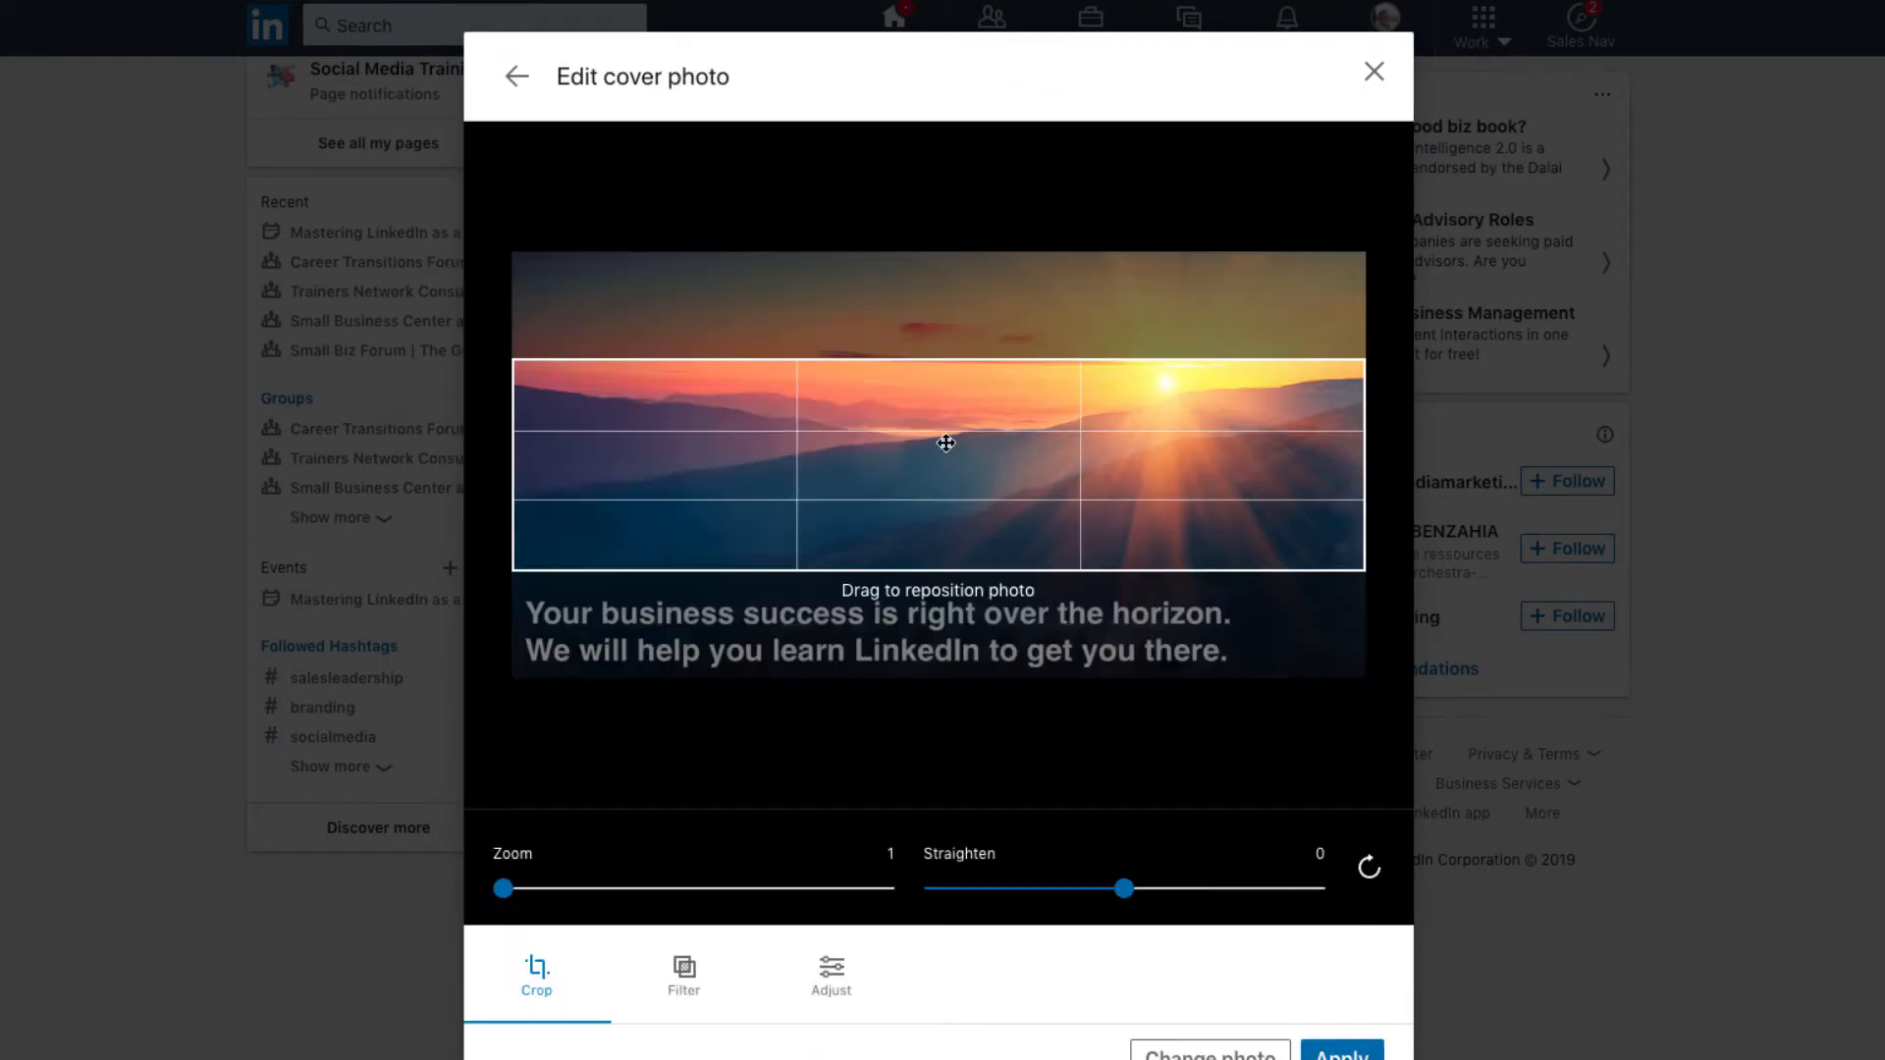
pyautogui.moveTo(946, 443); pyautogui.dragTo(942, 298)
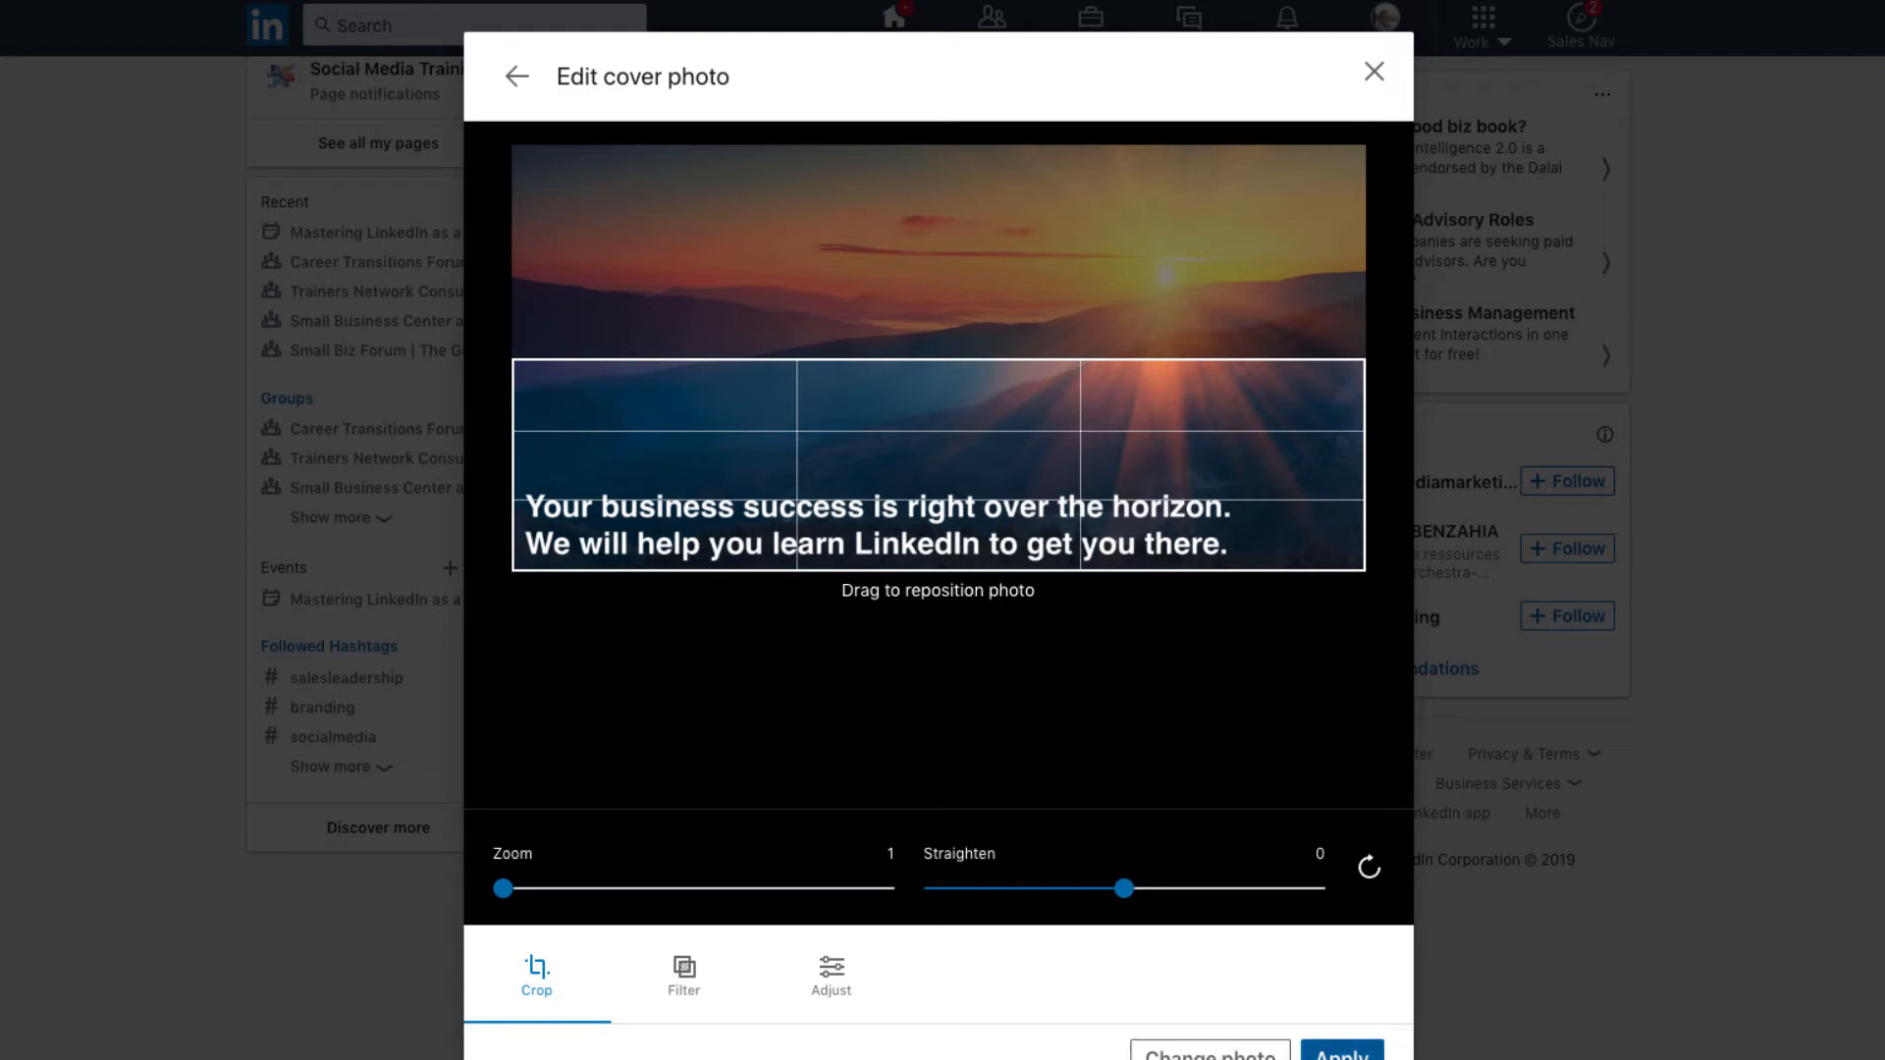
pyautogui.click(1342, 1050)
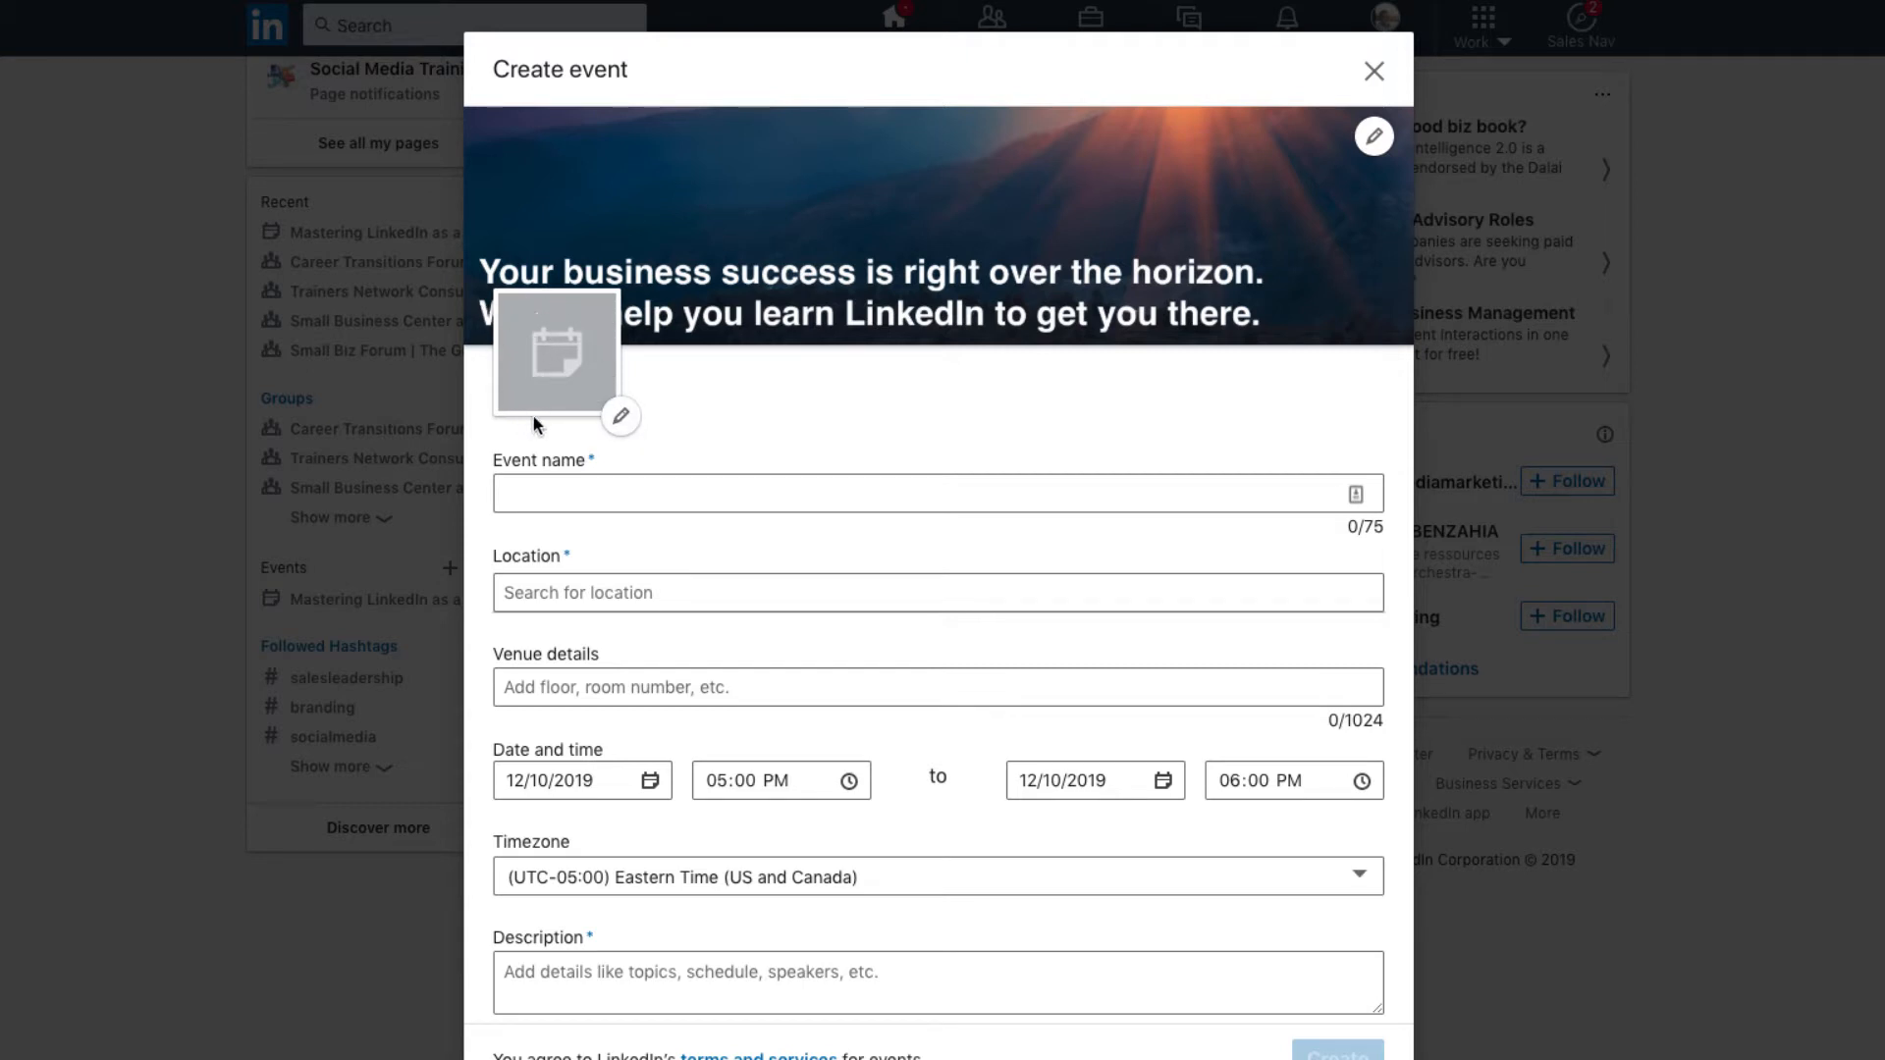
# Add large - Sign up to webinar.png as the event logo, straightened to -27 with the chalkboard centred in the crop.
pyautogui.click(622, 420)
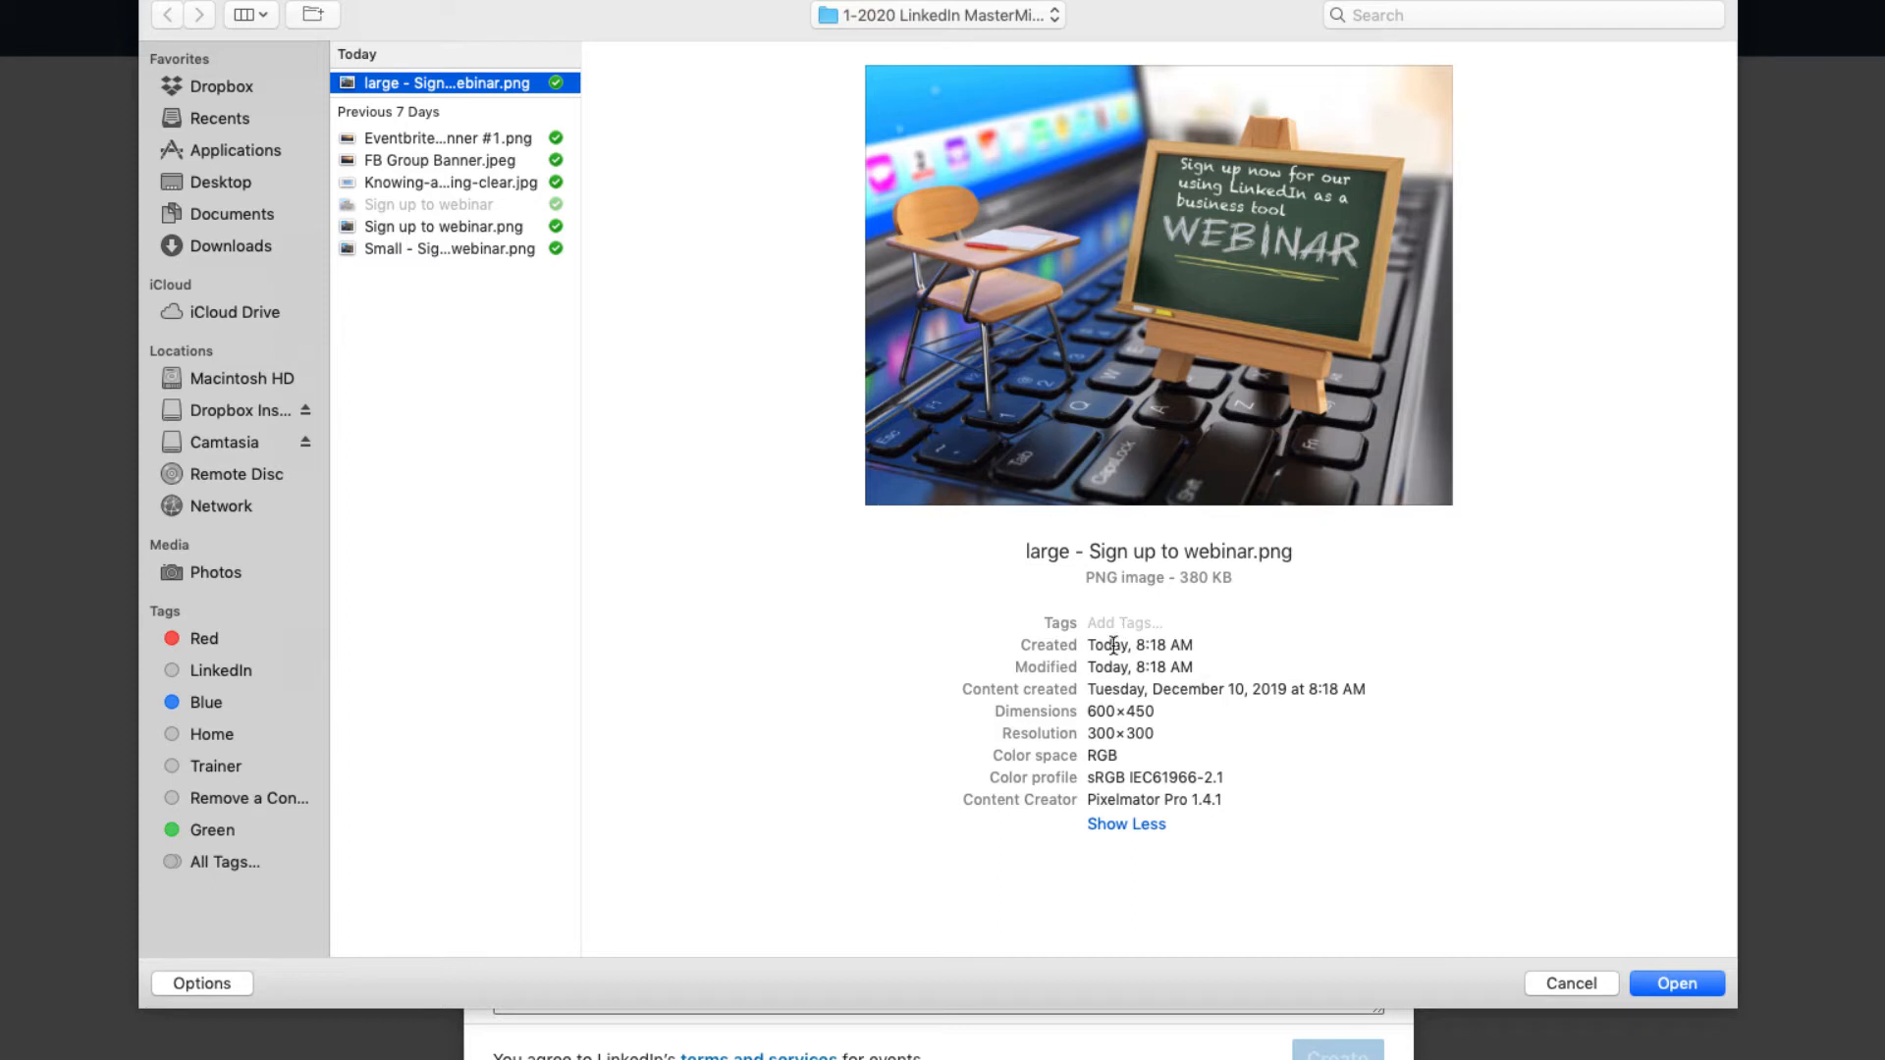
pyautogui.click(1675, 983)
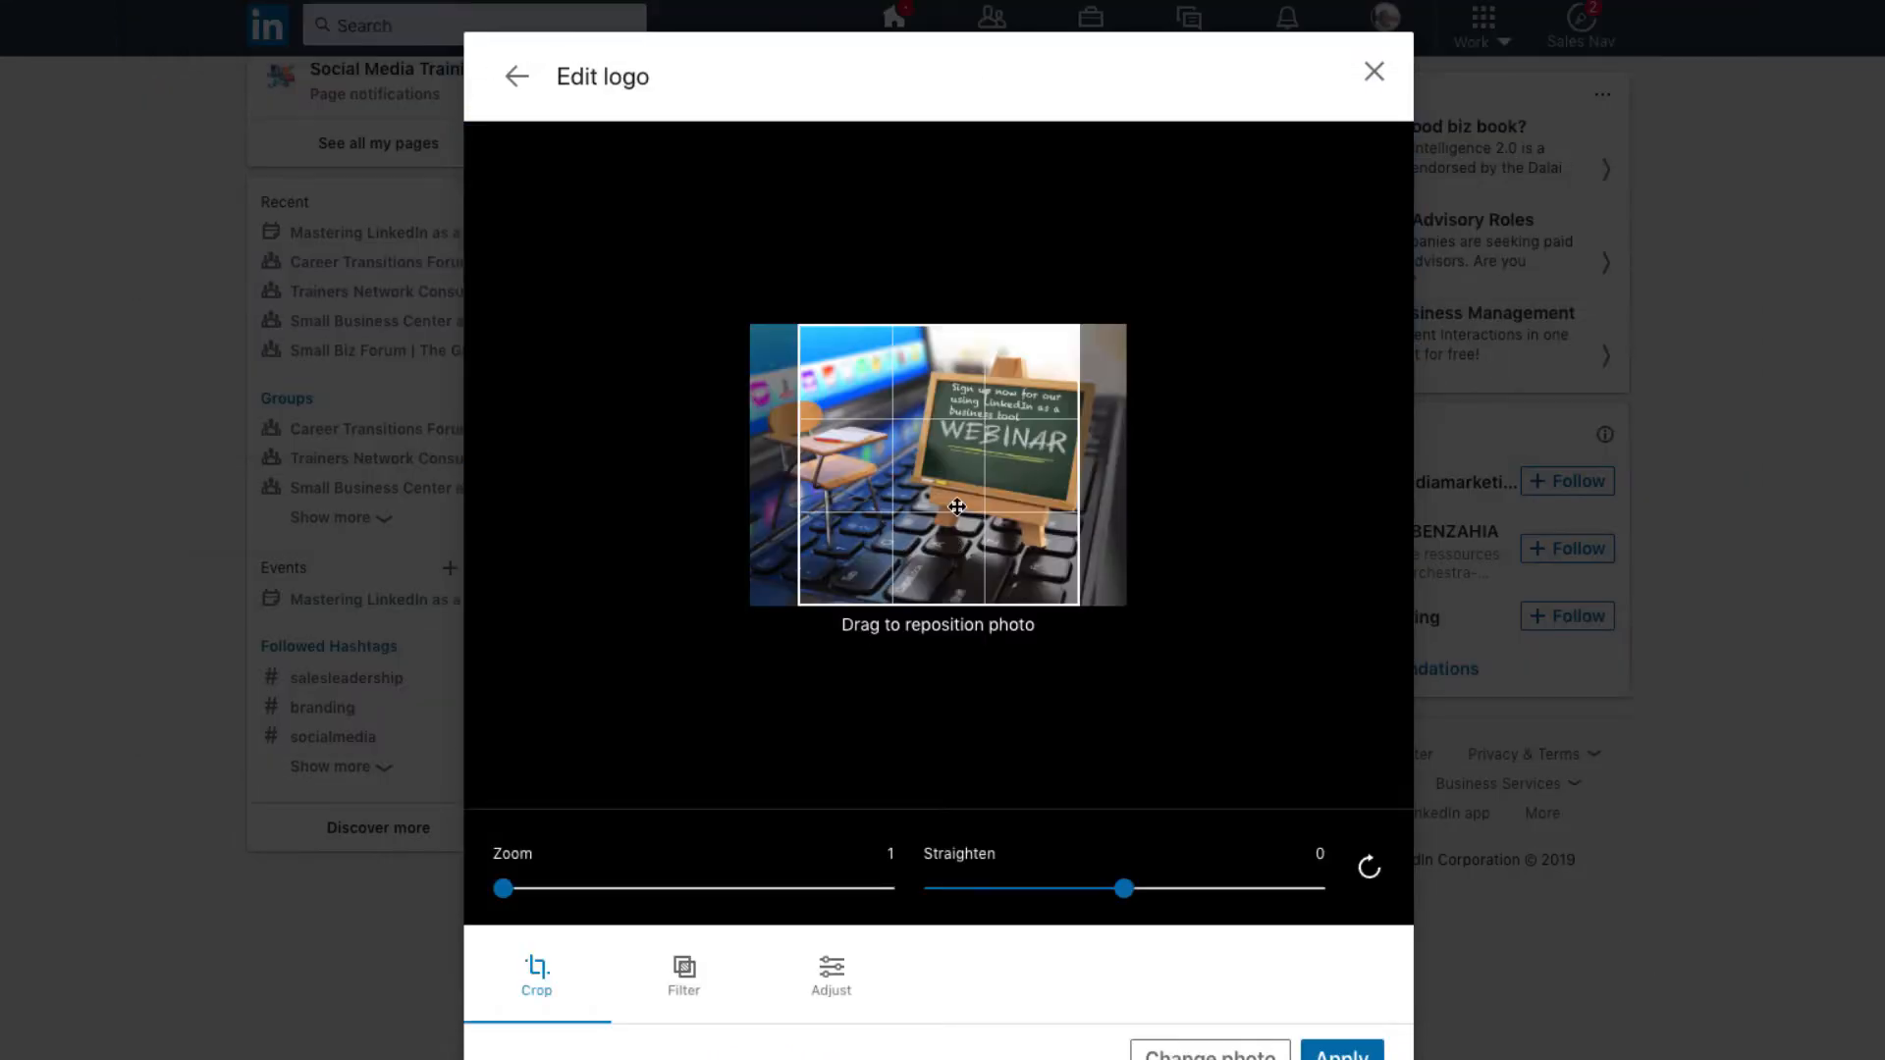
pyautogui.moveTo(957, 506)
pyautogui.mouseDown()
pyautogui.moveTo(1006, 506)
pyautogui.moveTo(928, 505)
pyautogui.mouseUp()
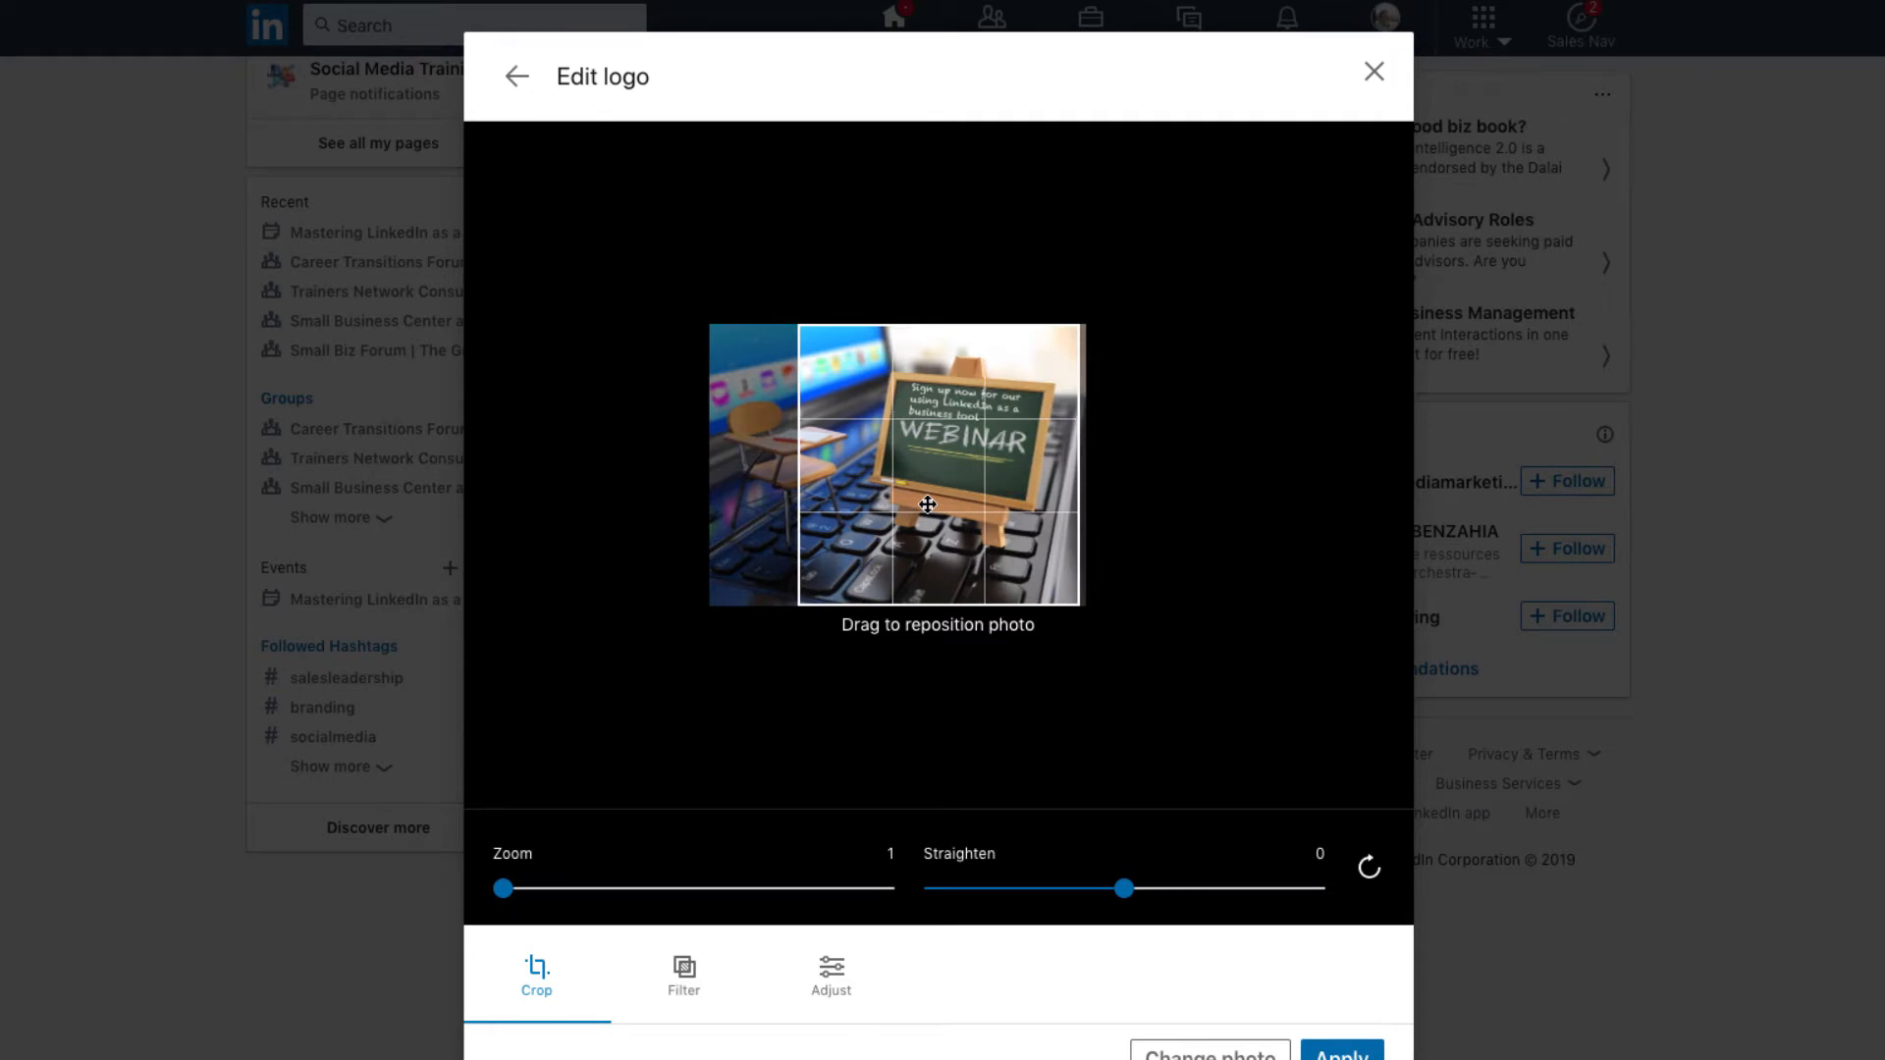
pyautogui.moveTo(498, 896); pyautogui.dragTo(455, 883)
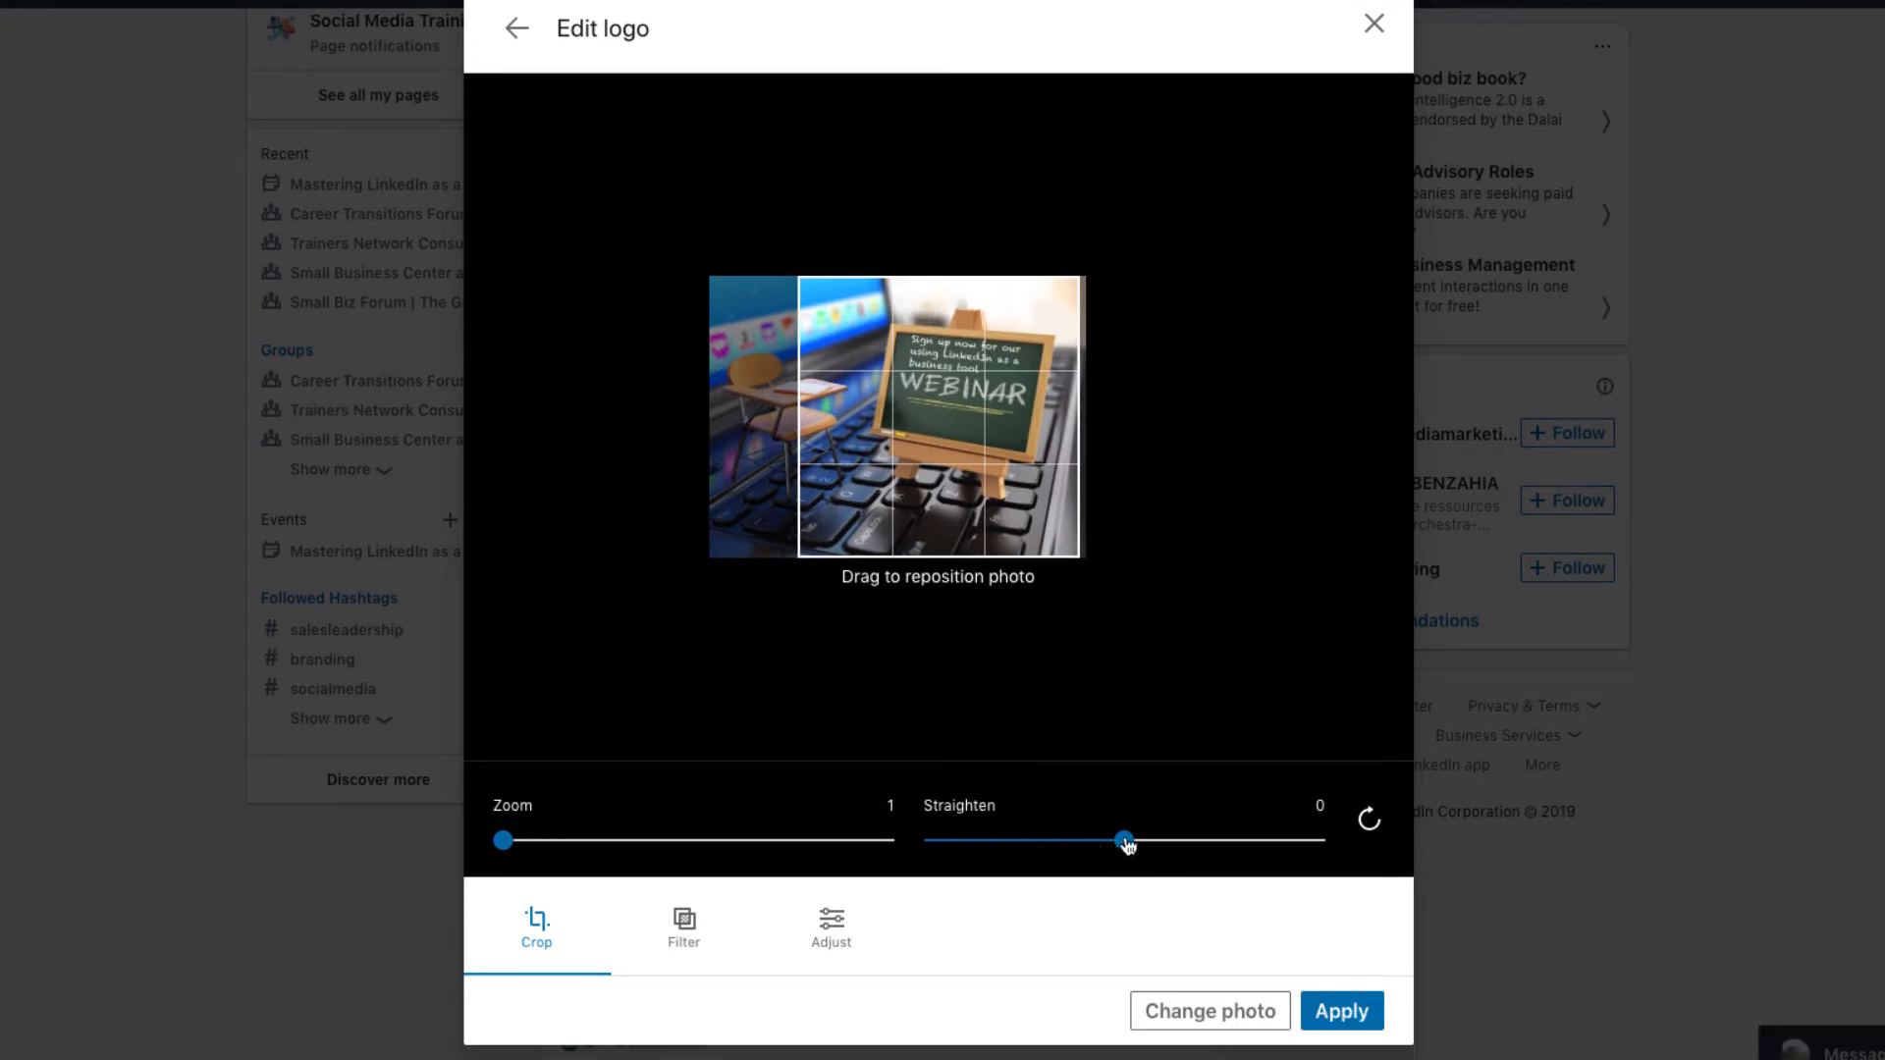
pyautogui.moveTo(1124, 889); pyautogui.dragTo(1011, 889)
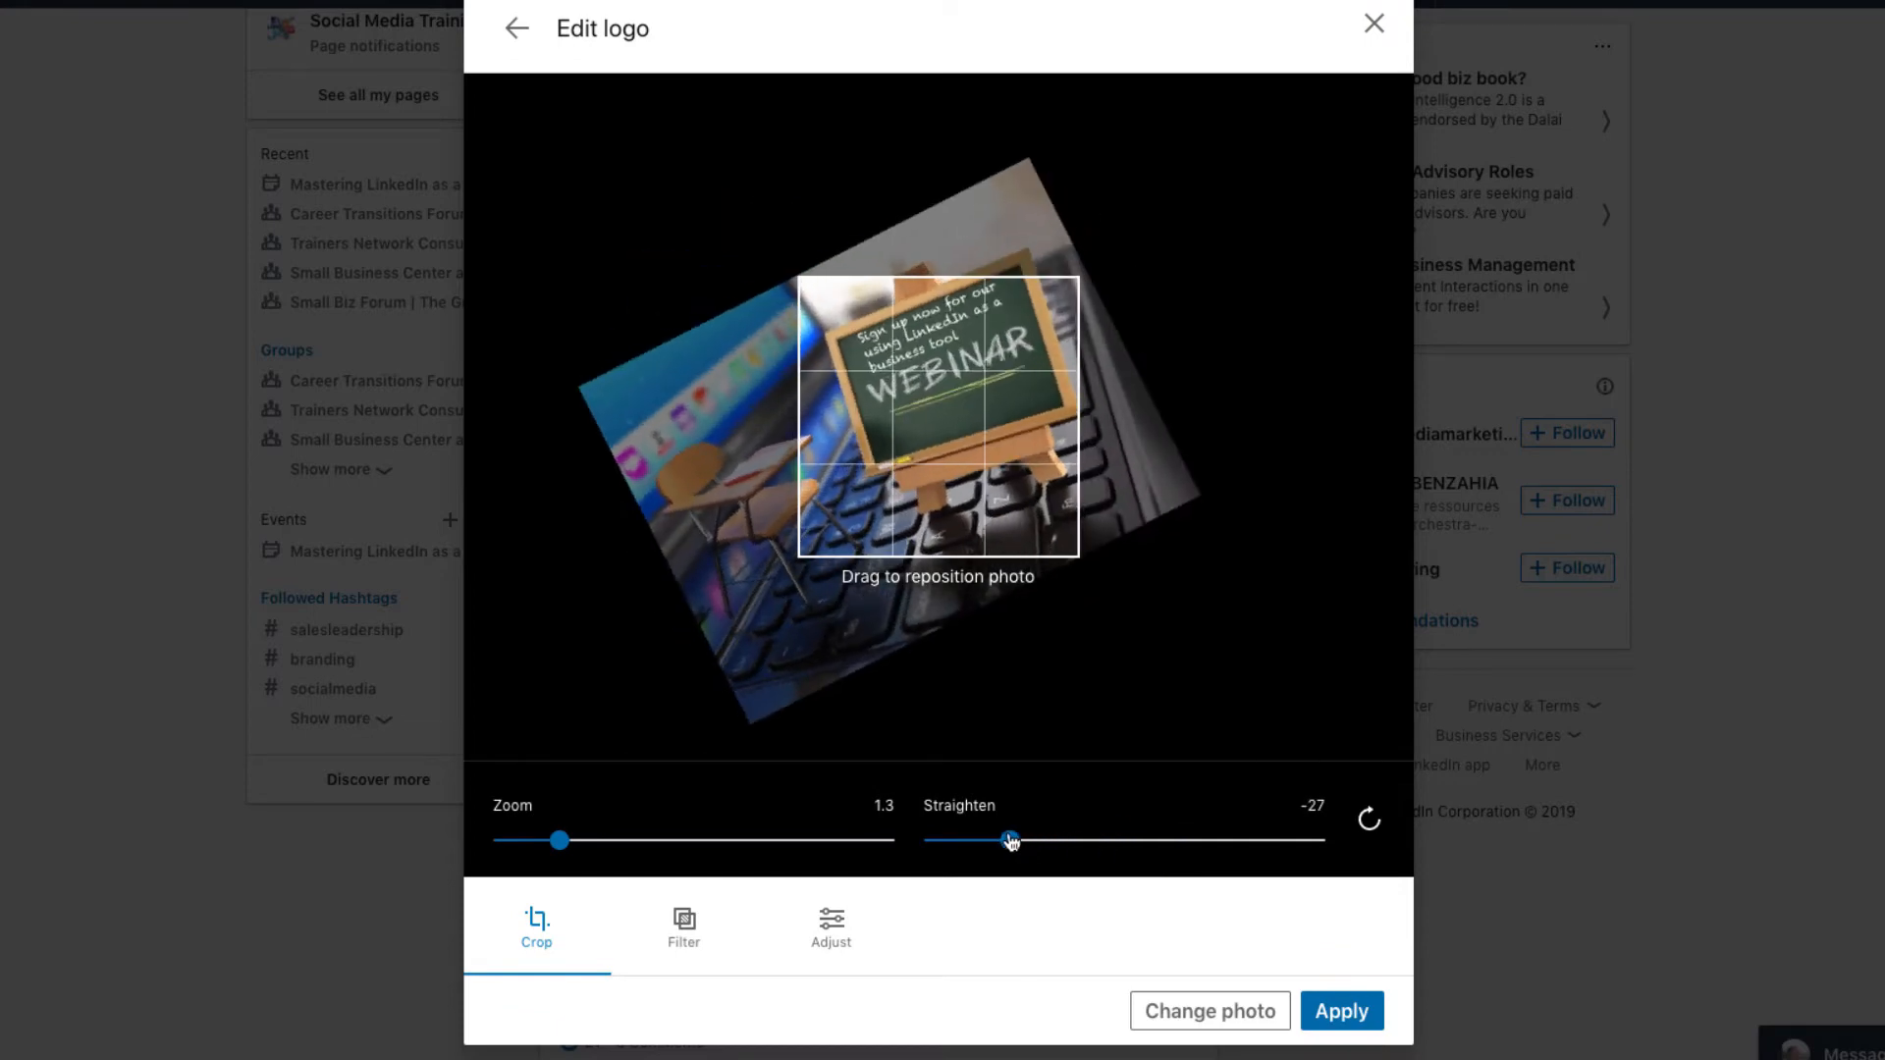
pyautogui.moveTo(957, 473)
pyautogui.mouseDown()
pyautogui.moveTo(945, 520)
pyautogui.moveTo(944, 496)
pyautogui.mouseUp()
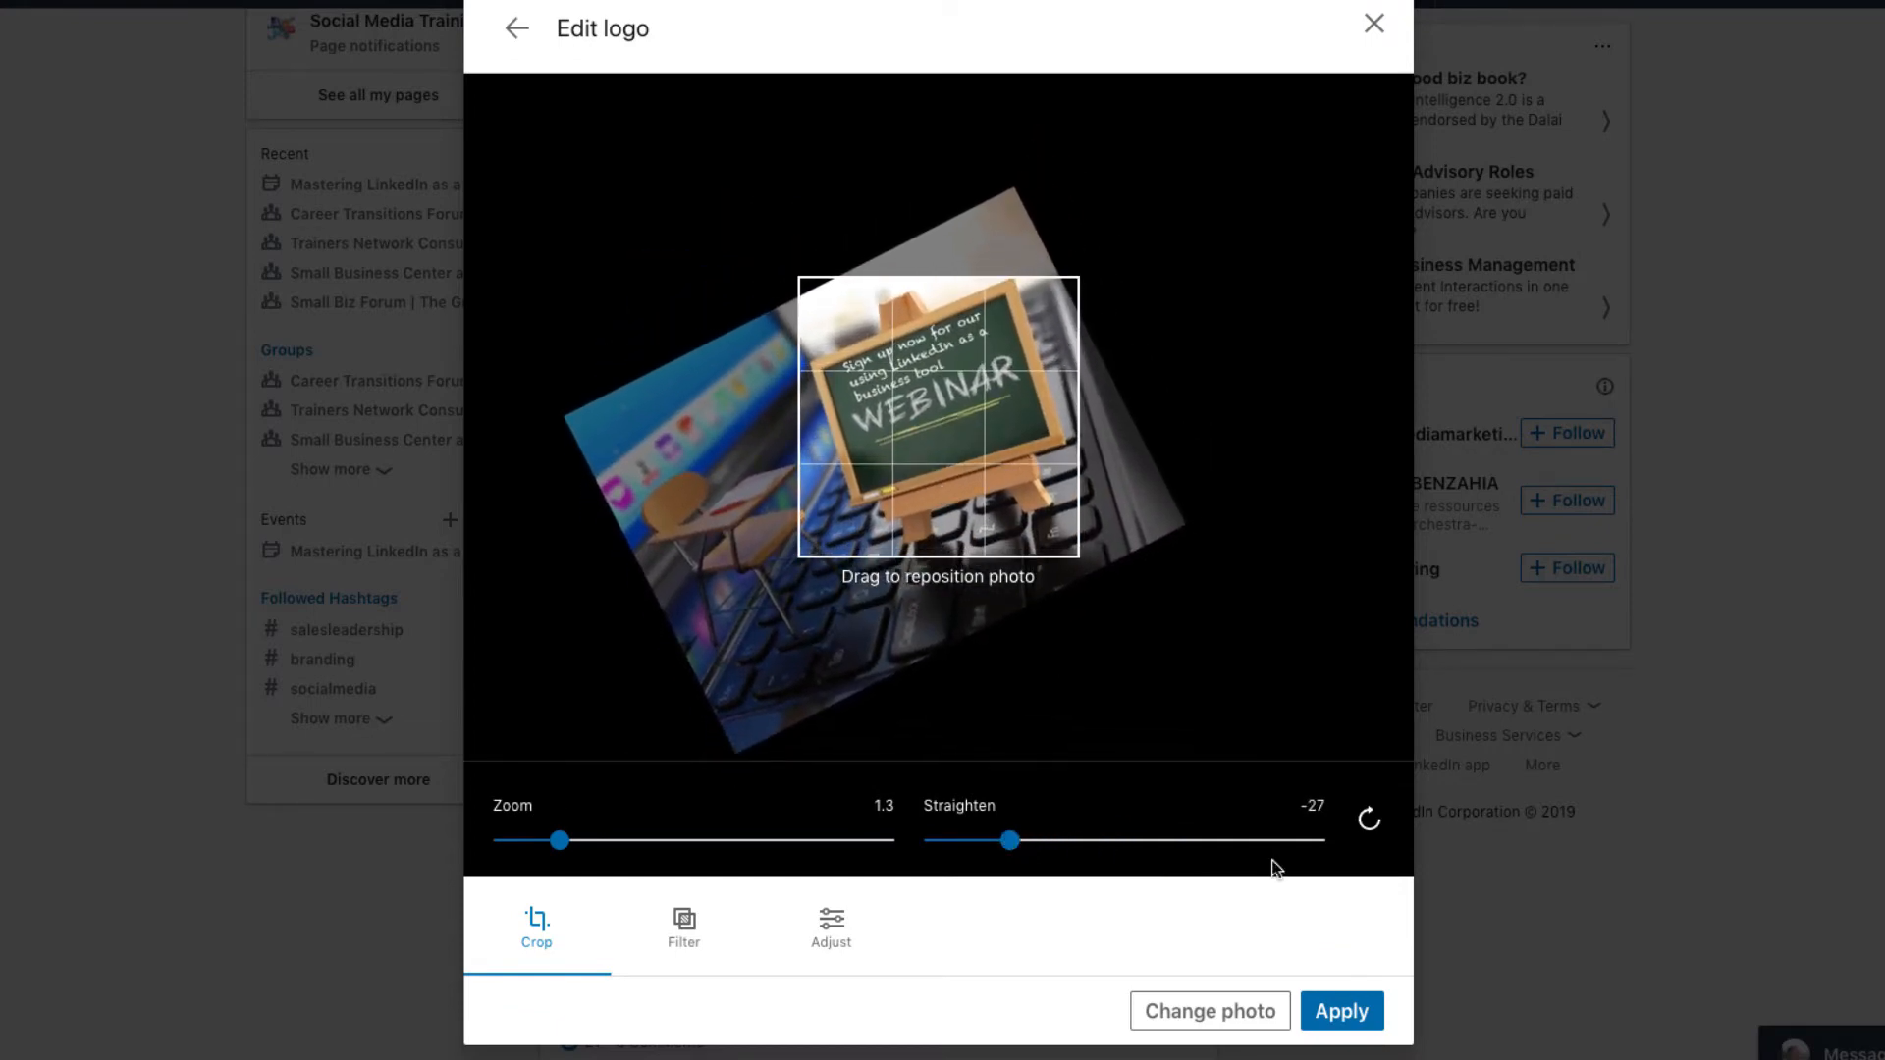
pyautogui.click(1336, 1017)
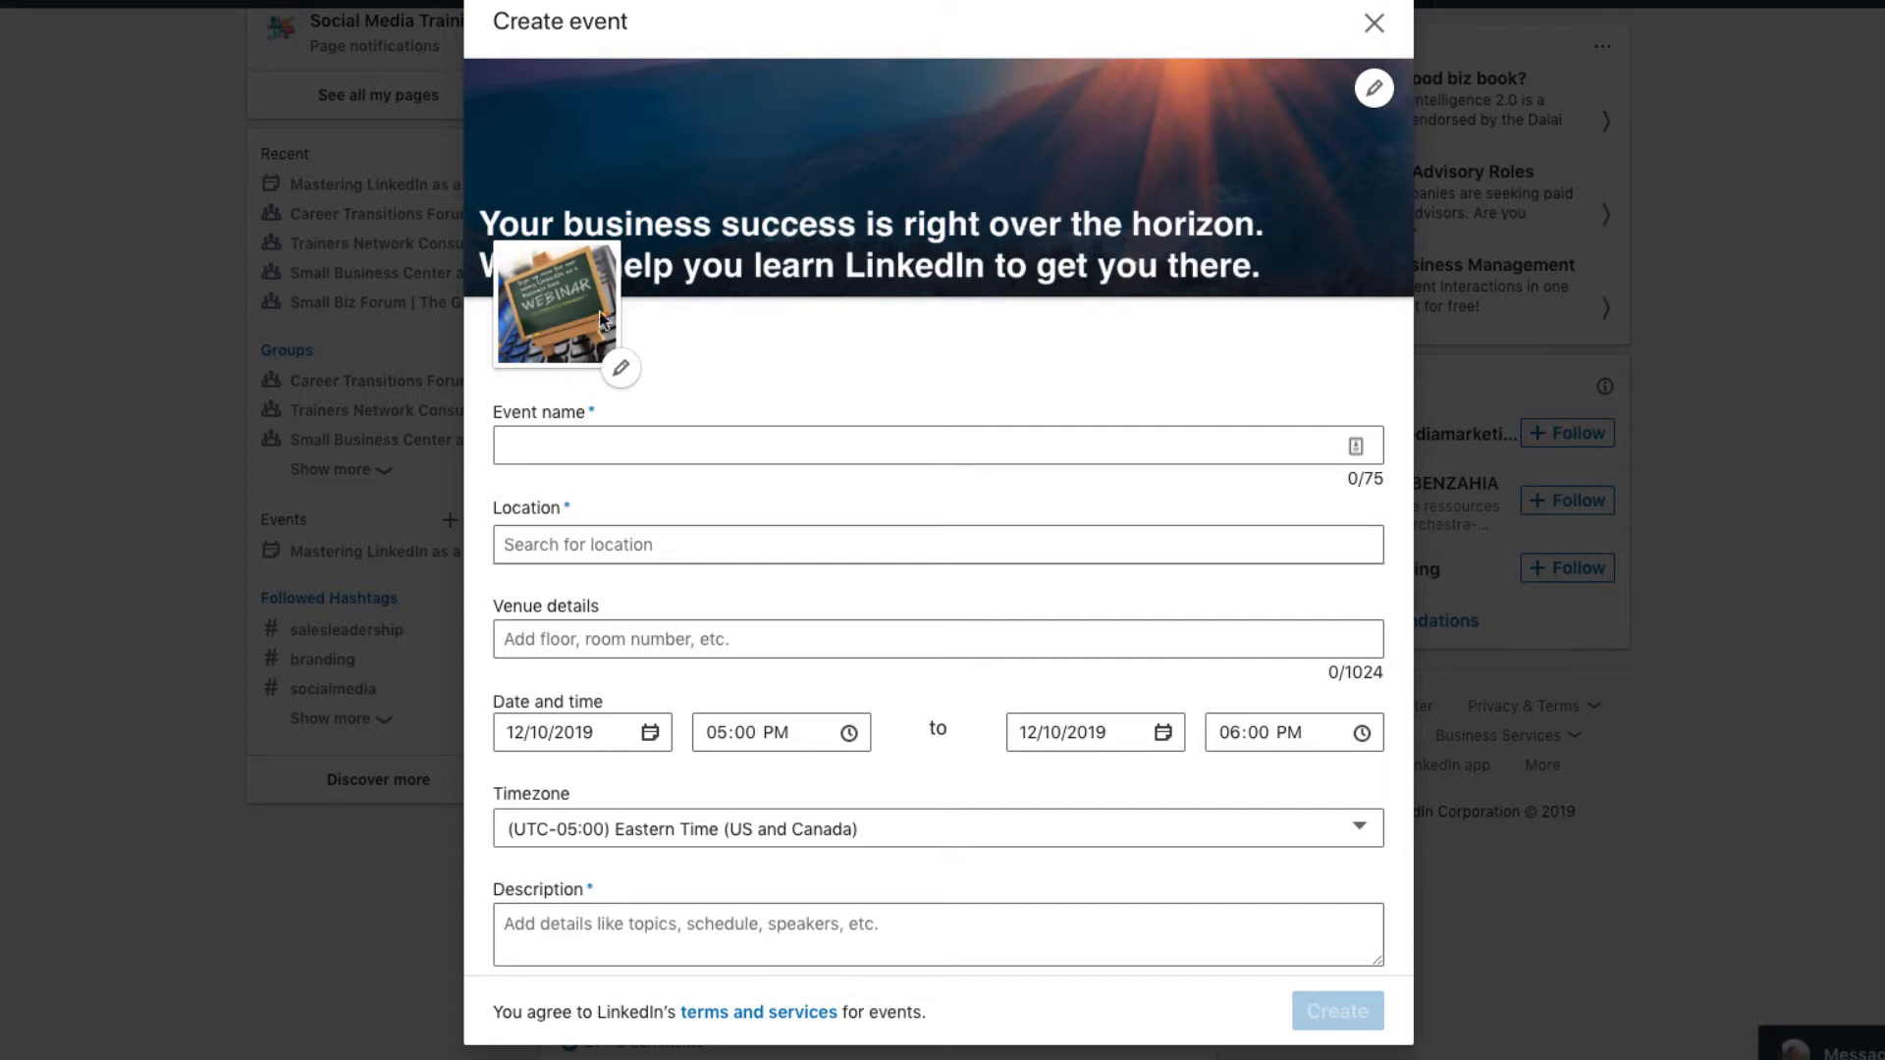
# Name the event "LinkedIn Event Testing for Sales Professionals" and set its location to United States.
pyautogui.click(629, 449)
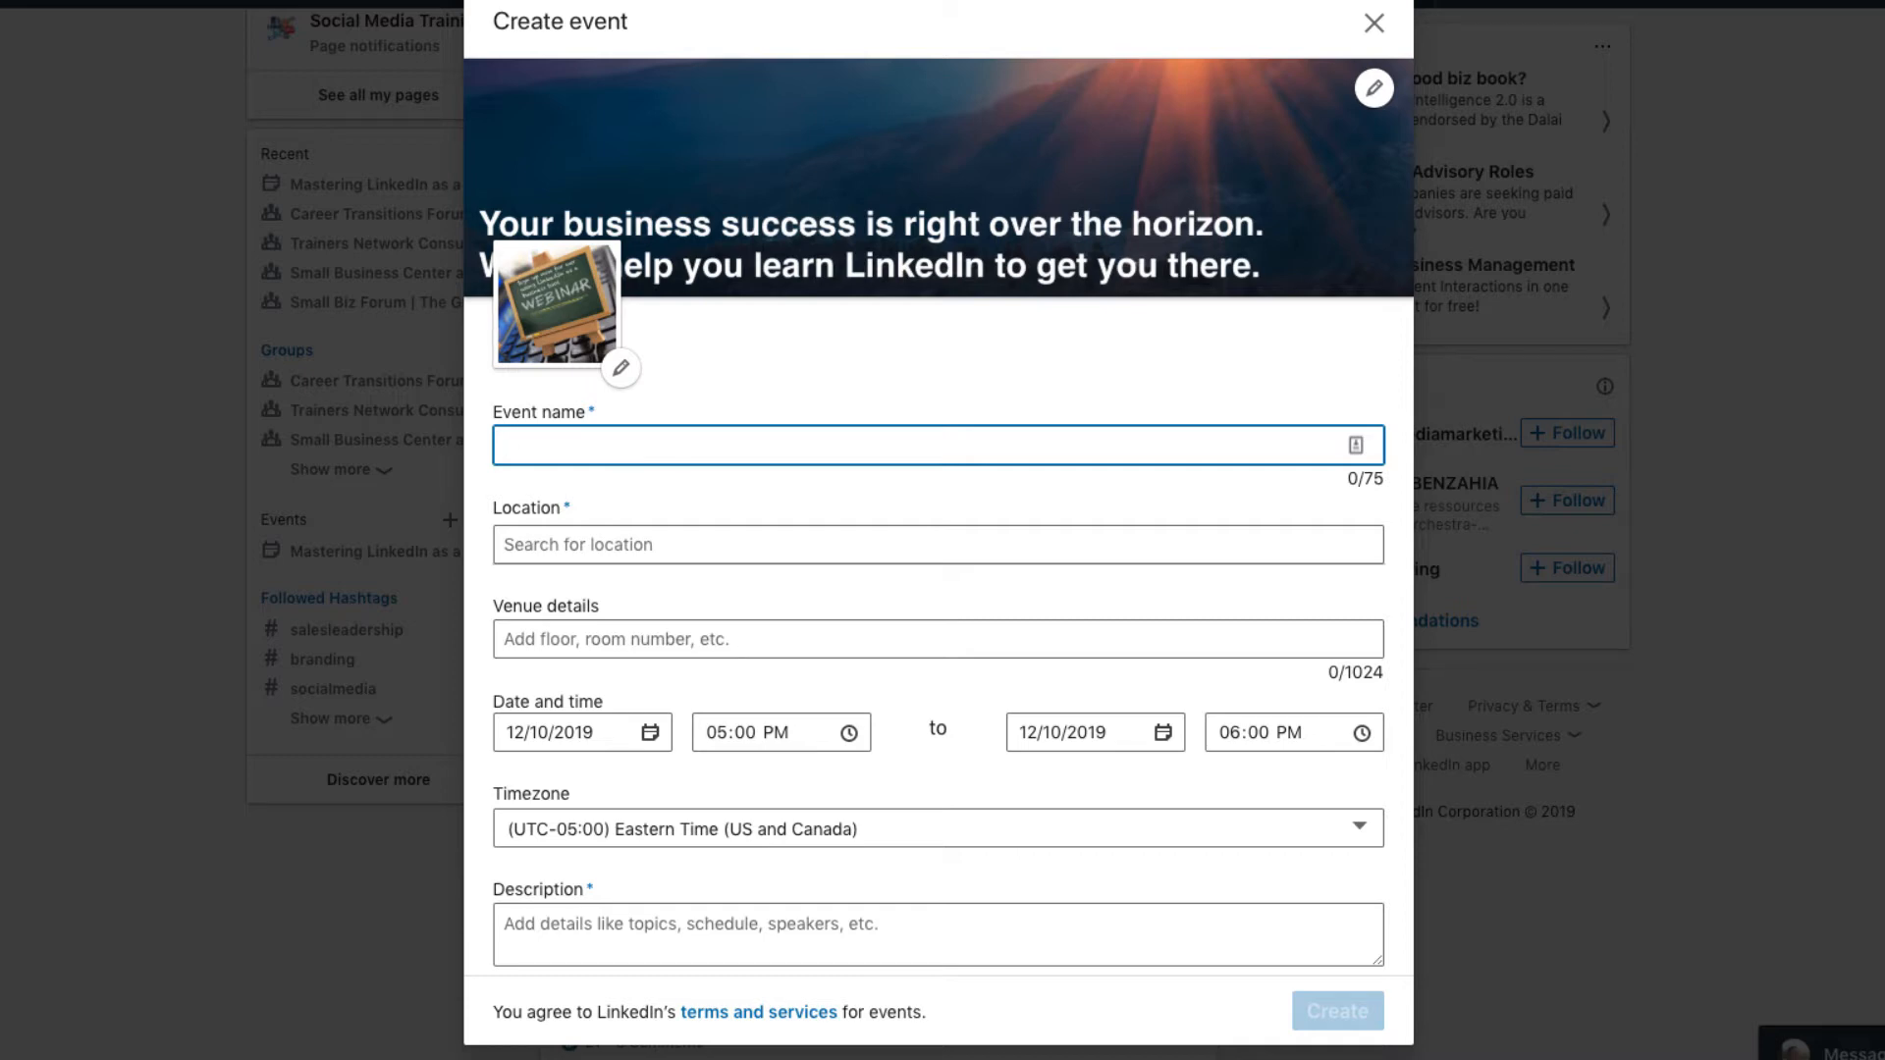
pyautogui.write('LinkedIn Event Testing for Sales Professionals')
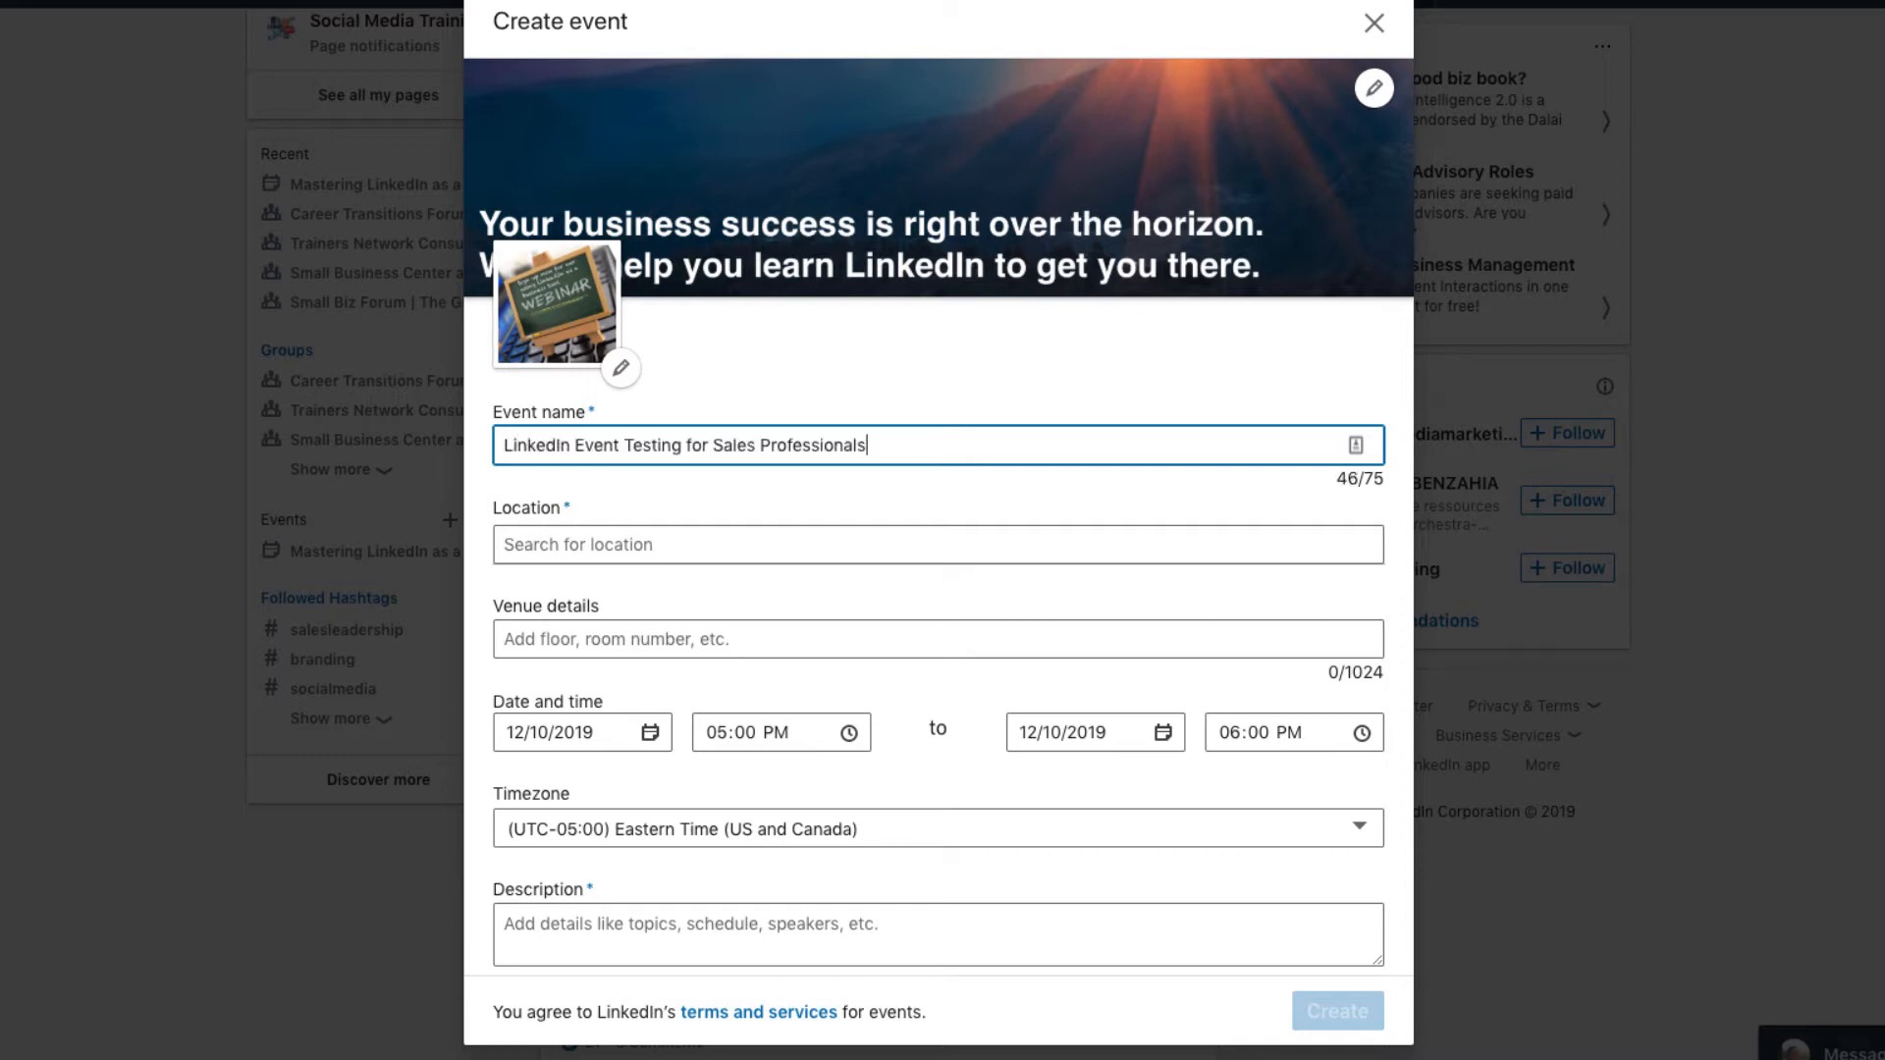
pyautogui.click(628, 548)
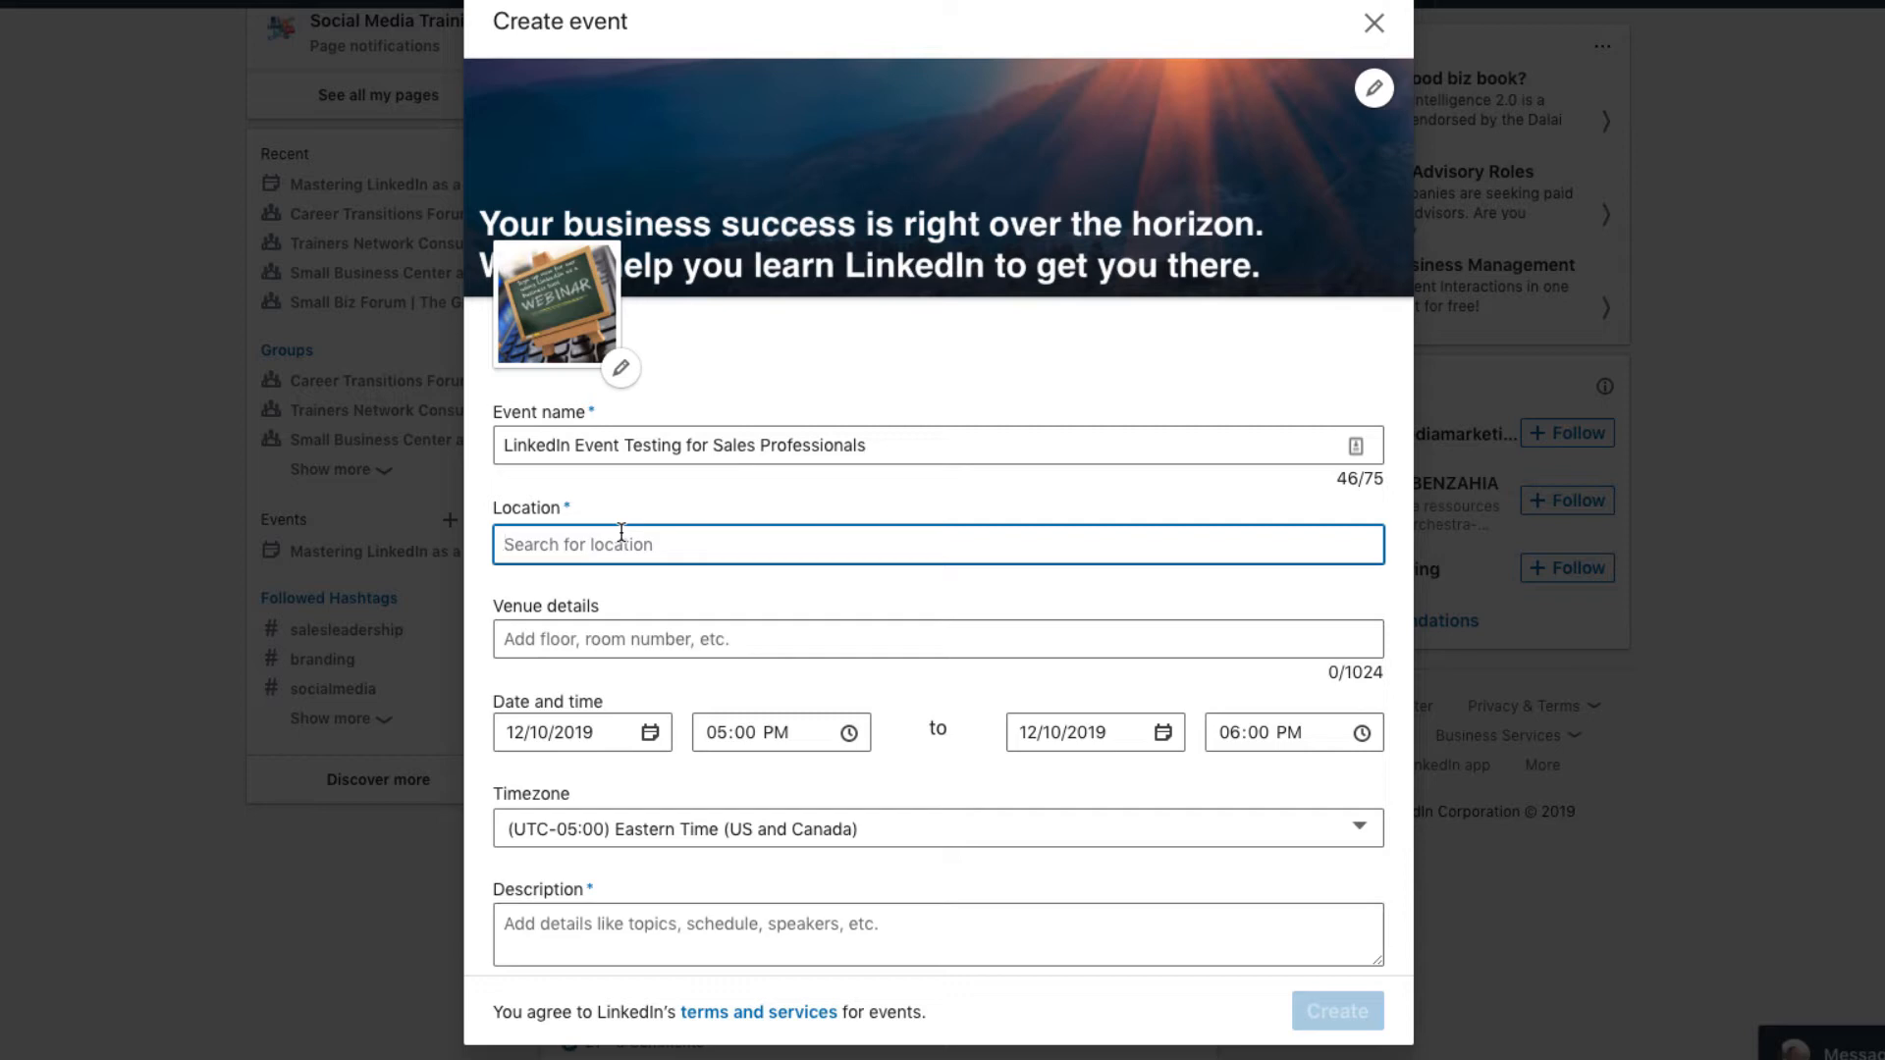
pyautogui.write('United States')
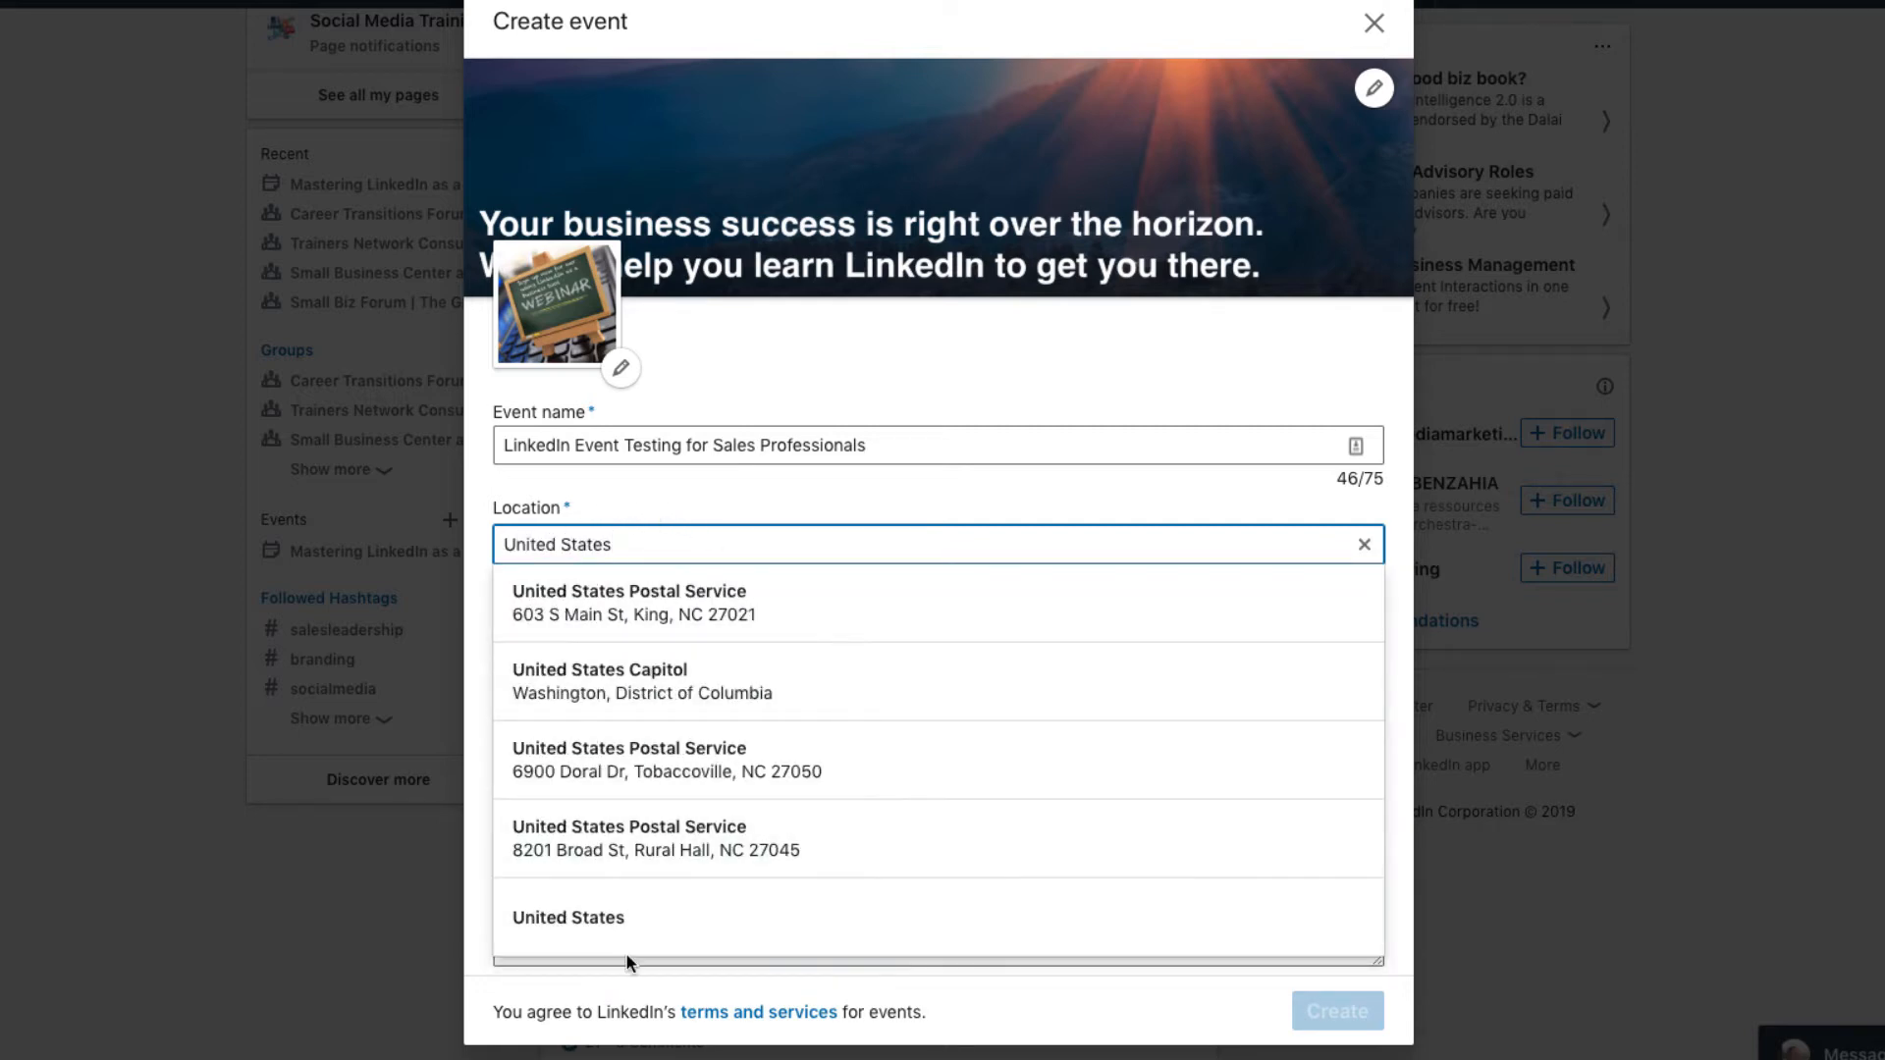
pyautogui.click(577, 927)
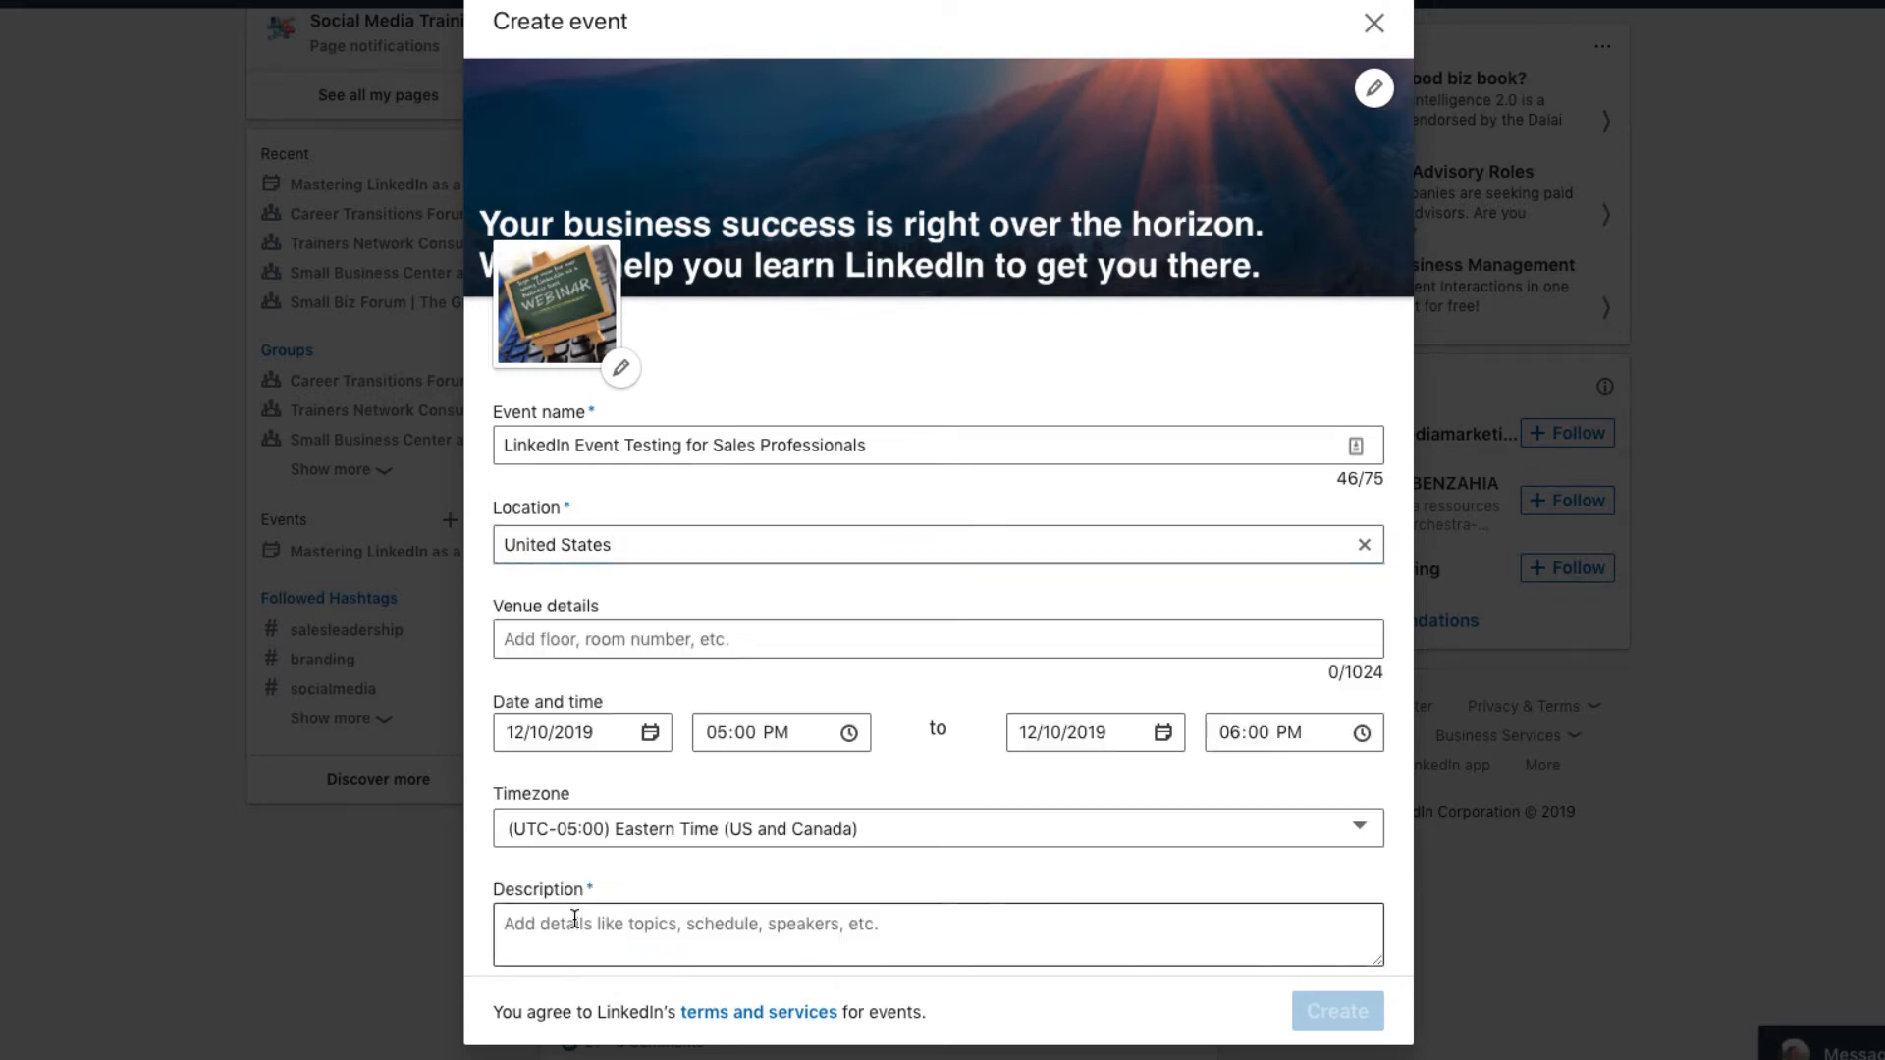
# Enter "Virtual" as the event's venue details.
pyautogui.click(560, 644)
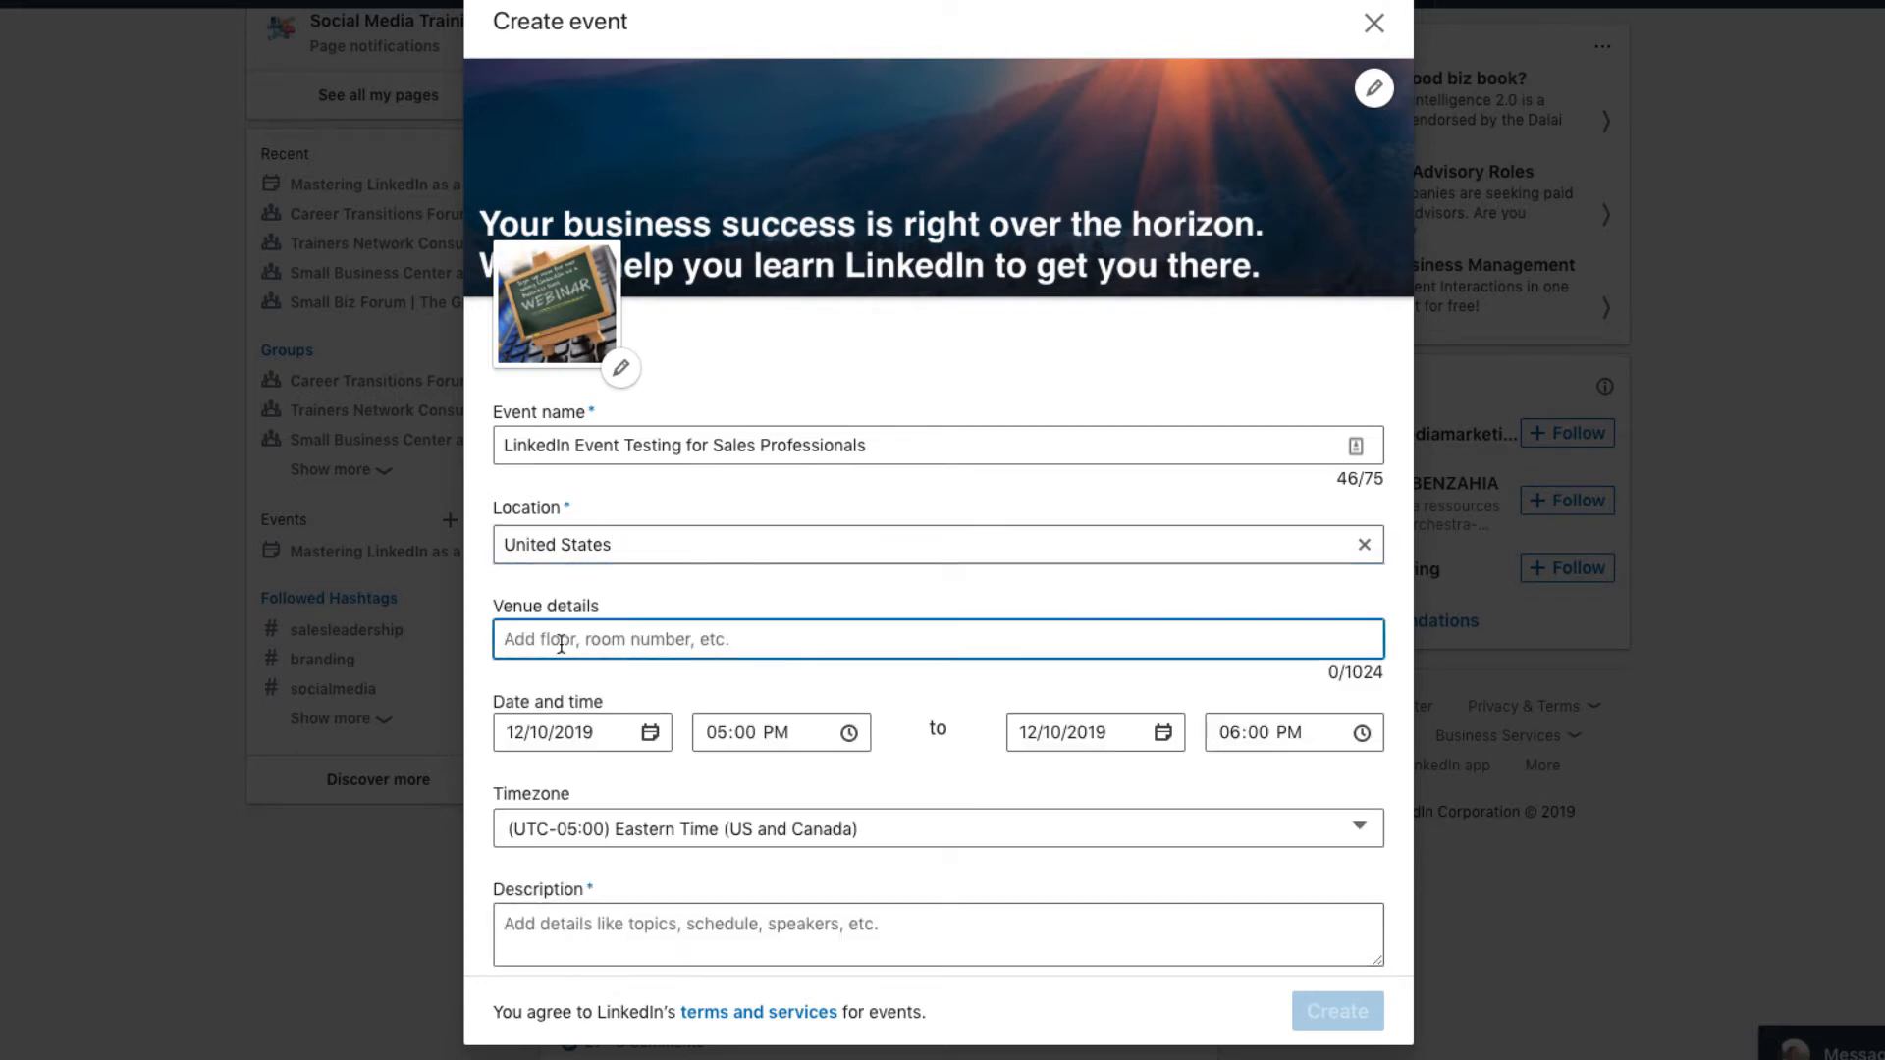
pyautogui.write('Vir')
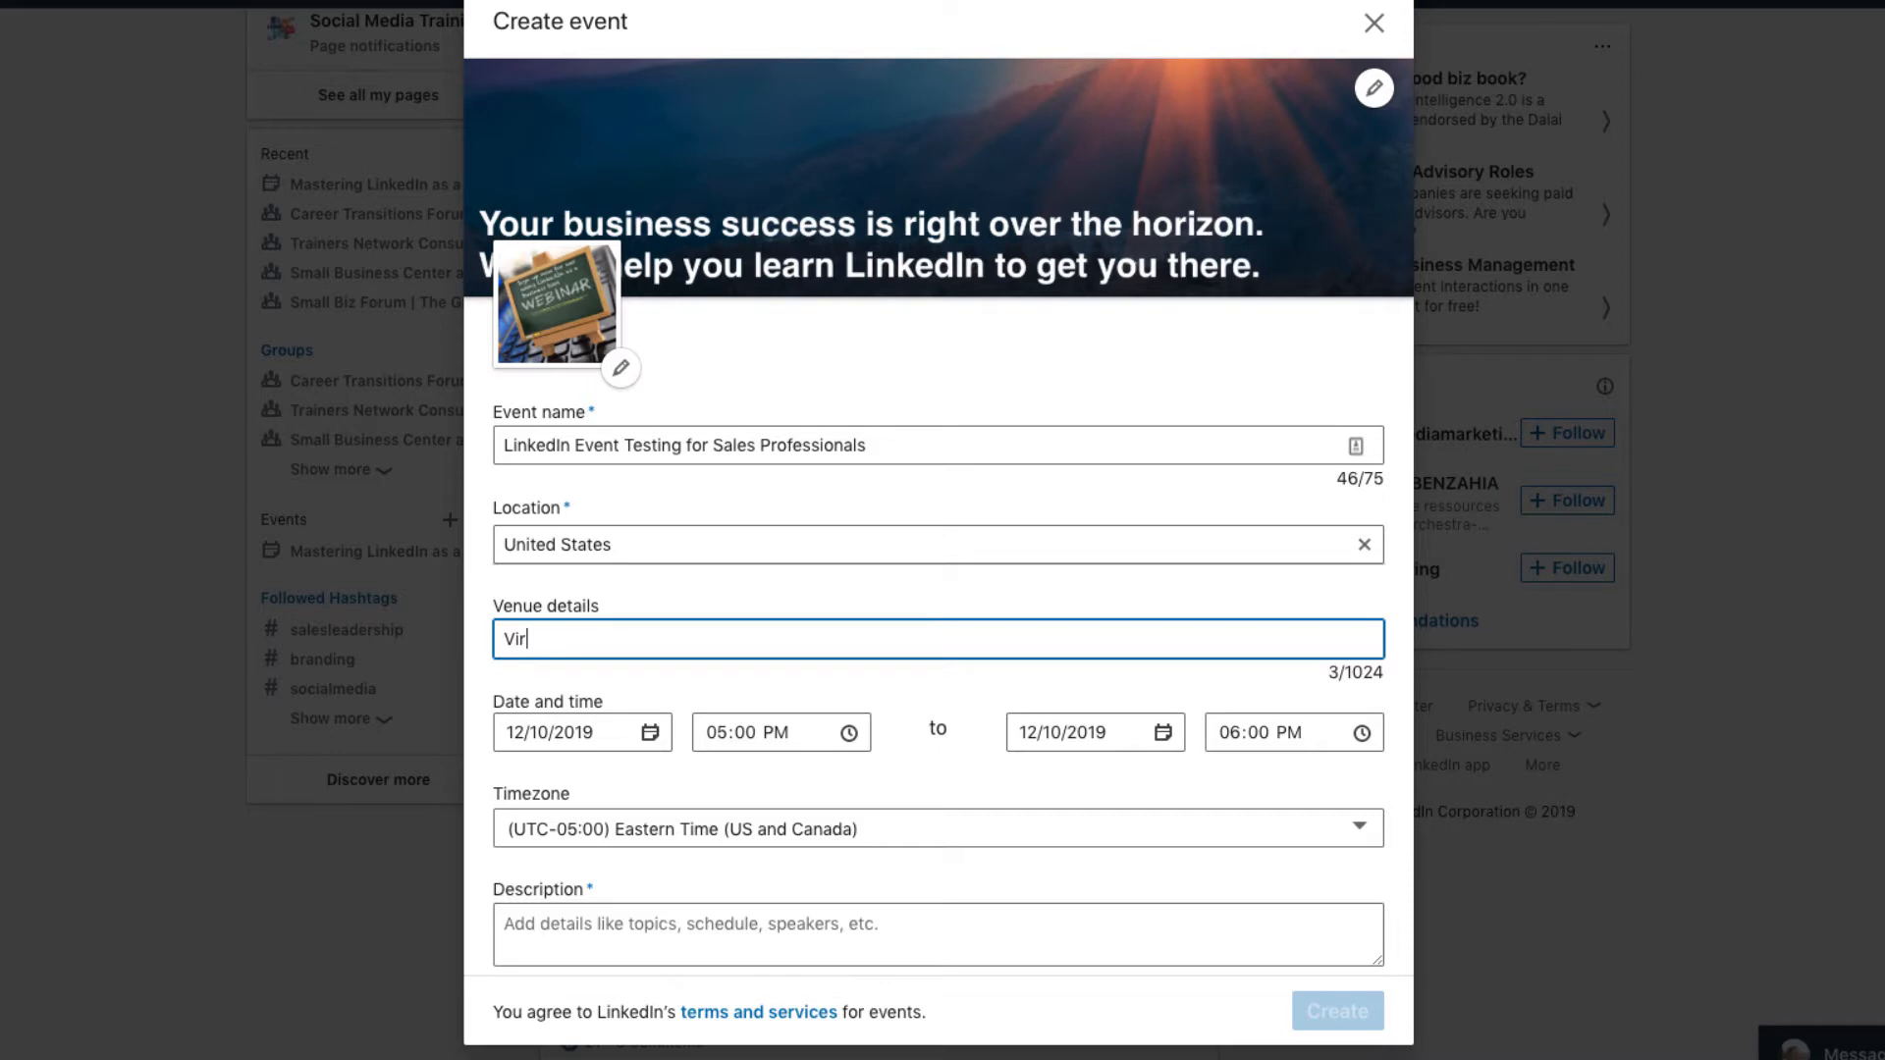
pyautogui.write('tual')
# Schedule the event for 12/13/2019 from 08:00 AM to 09:00 AM.
pyautogui.scroll(-3, 760, 692)
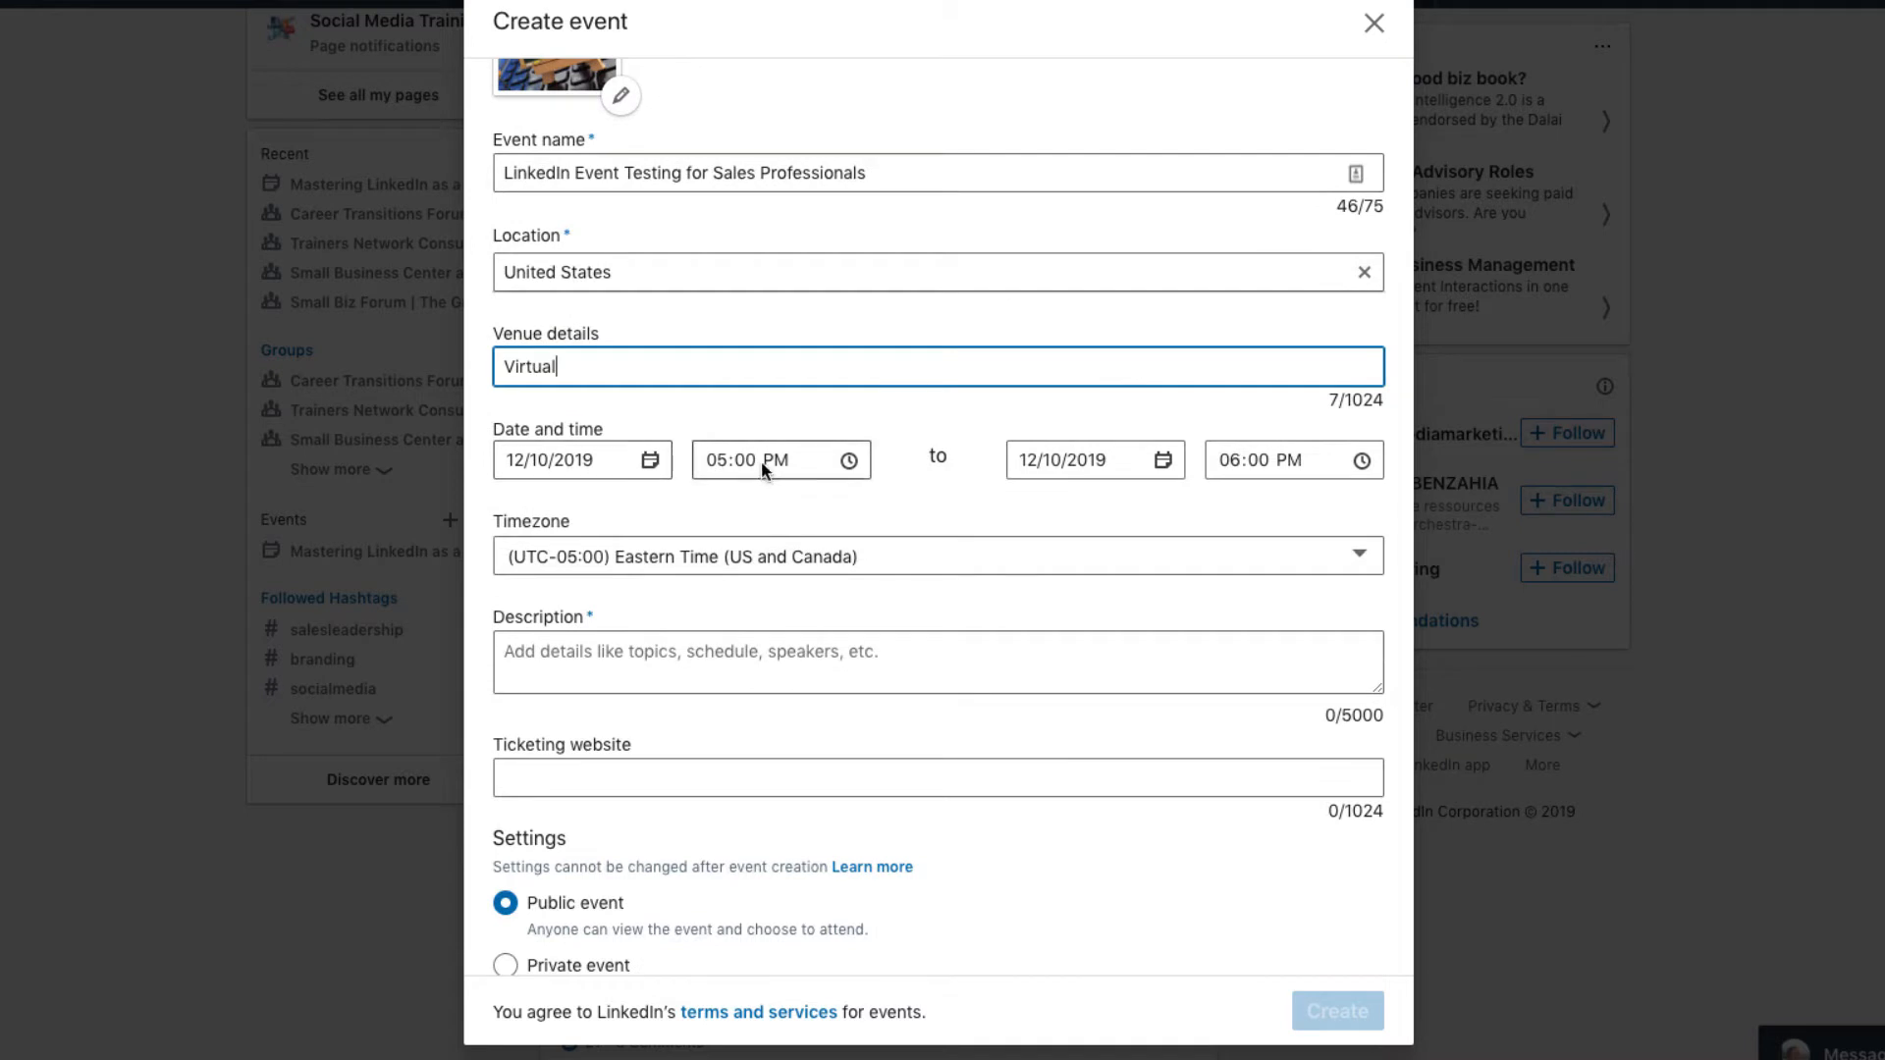
pyautogui.click(636, 464)
pyautogui.click(695, 610)
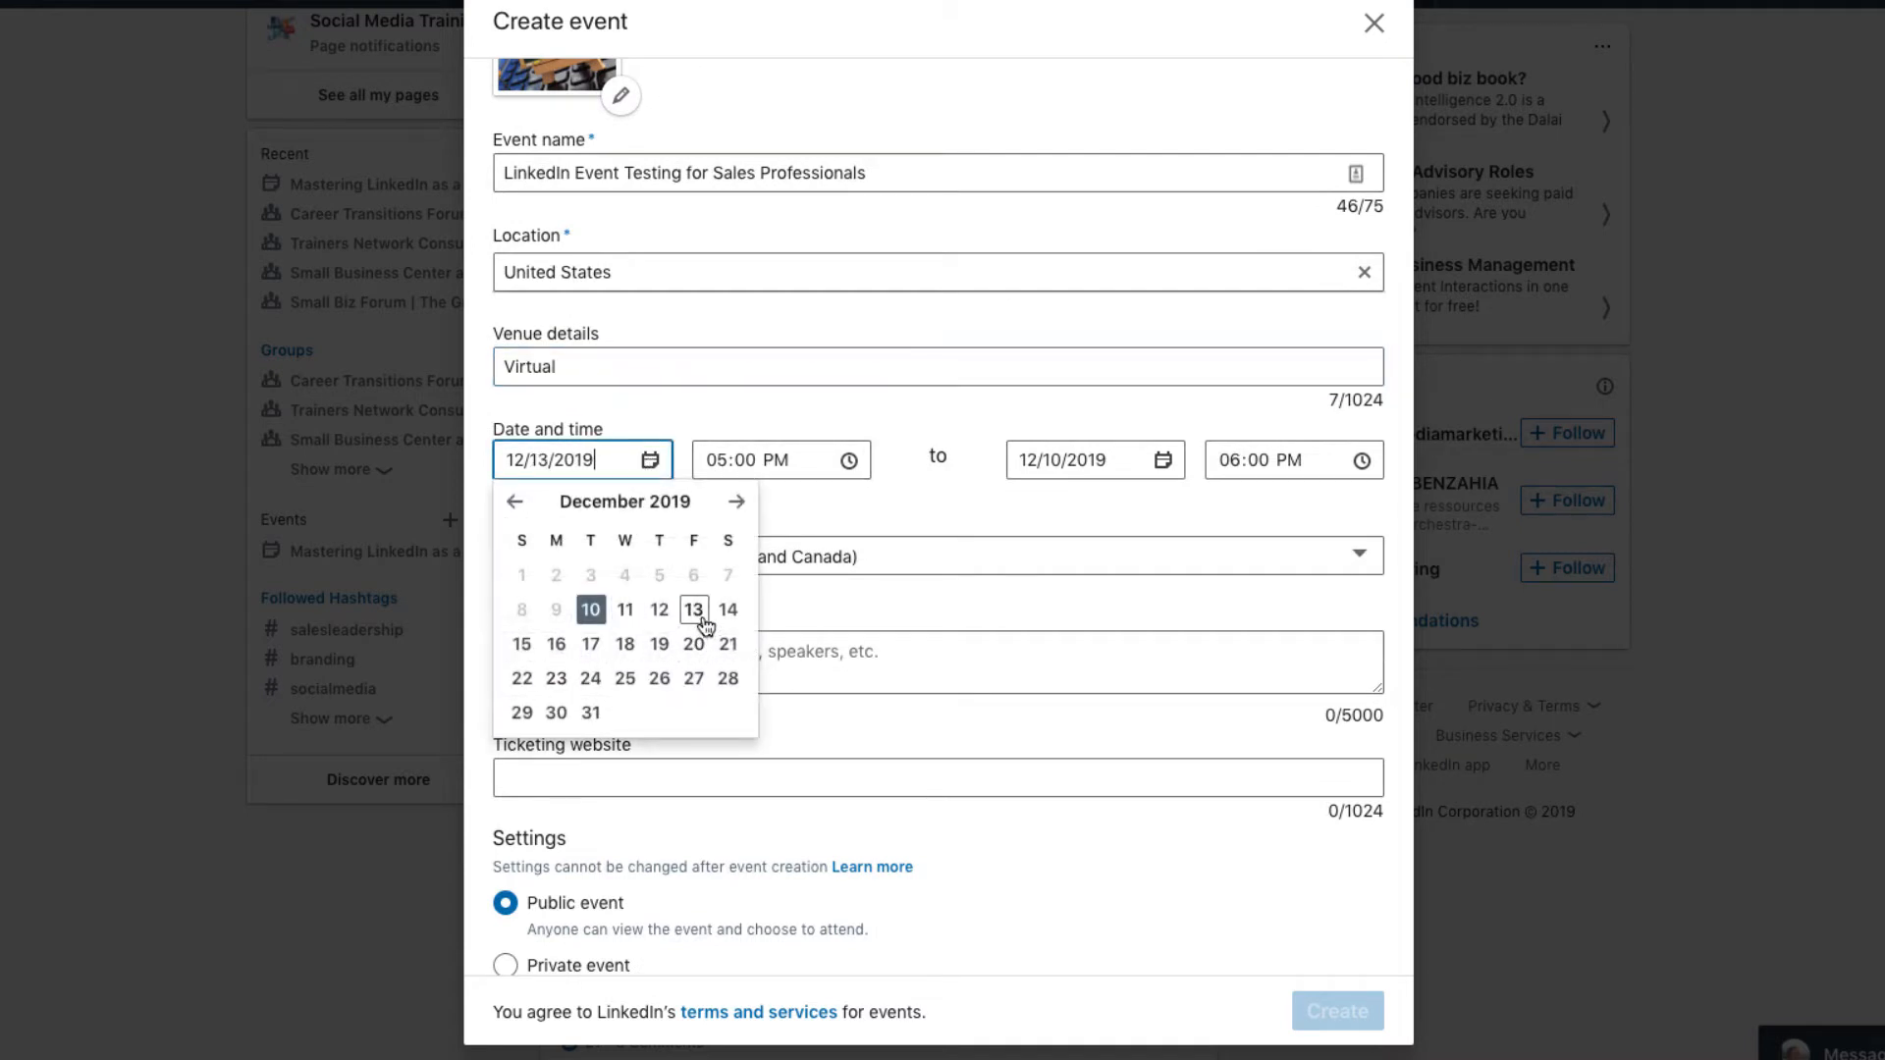
pyautogui.click(735, 468)
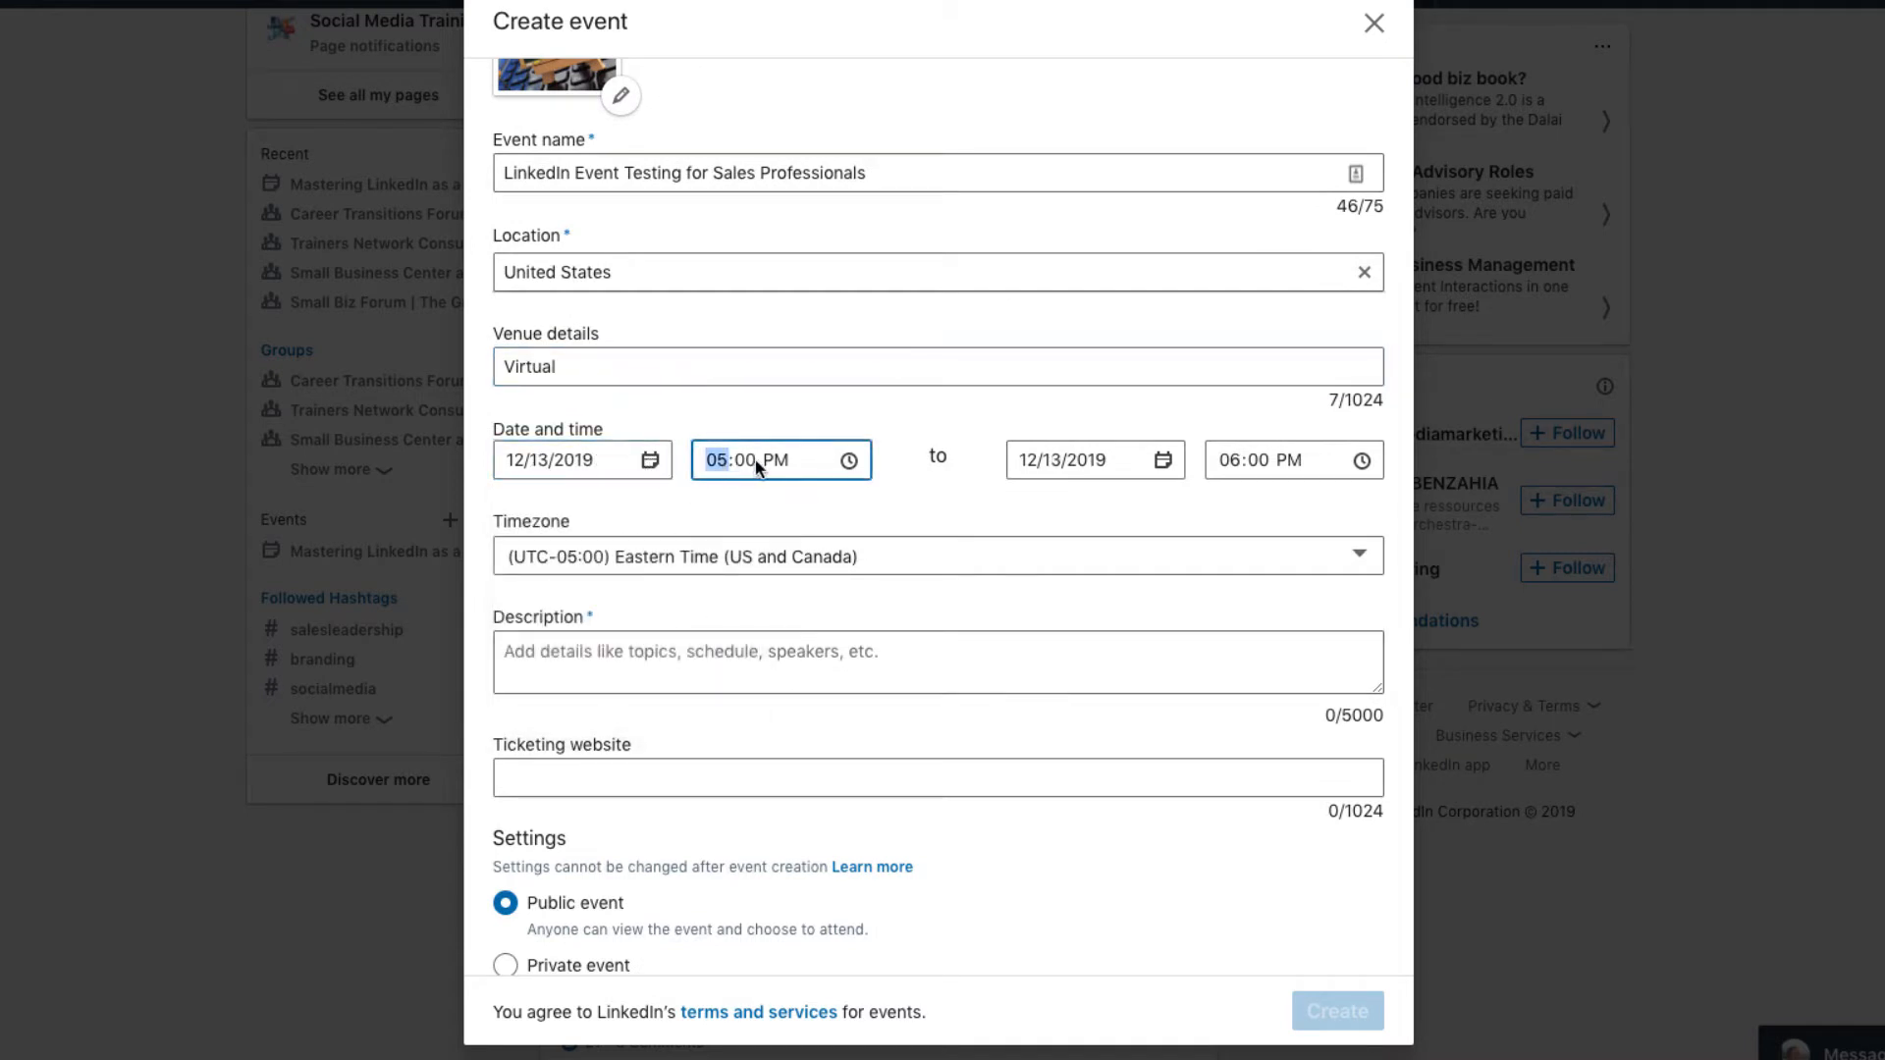
pyautogui.write('8')
pyautogui.click(781, 460)
pyautogui.press('a')
pyautogui.click(1290, 462)
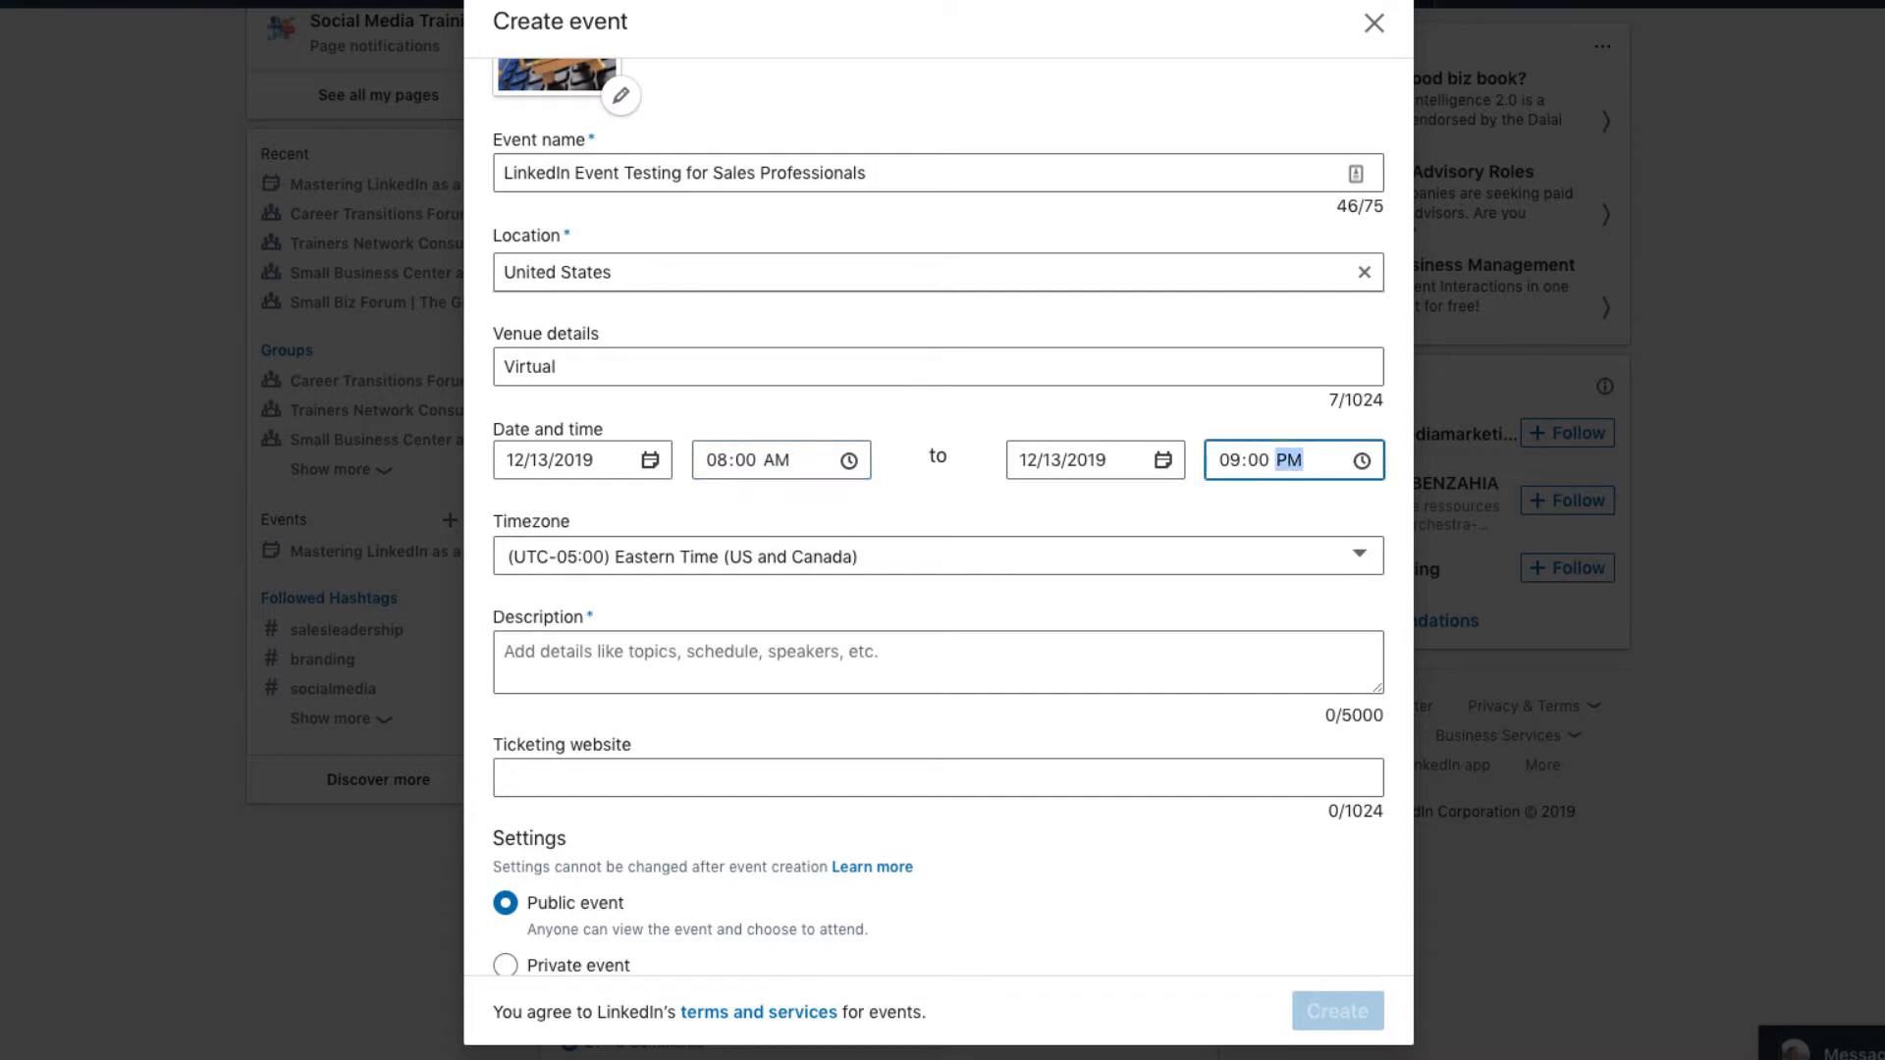
pyautogui.press('a')
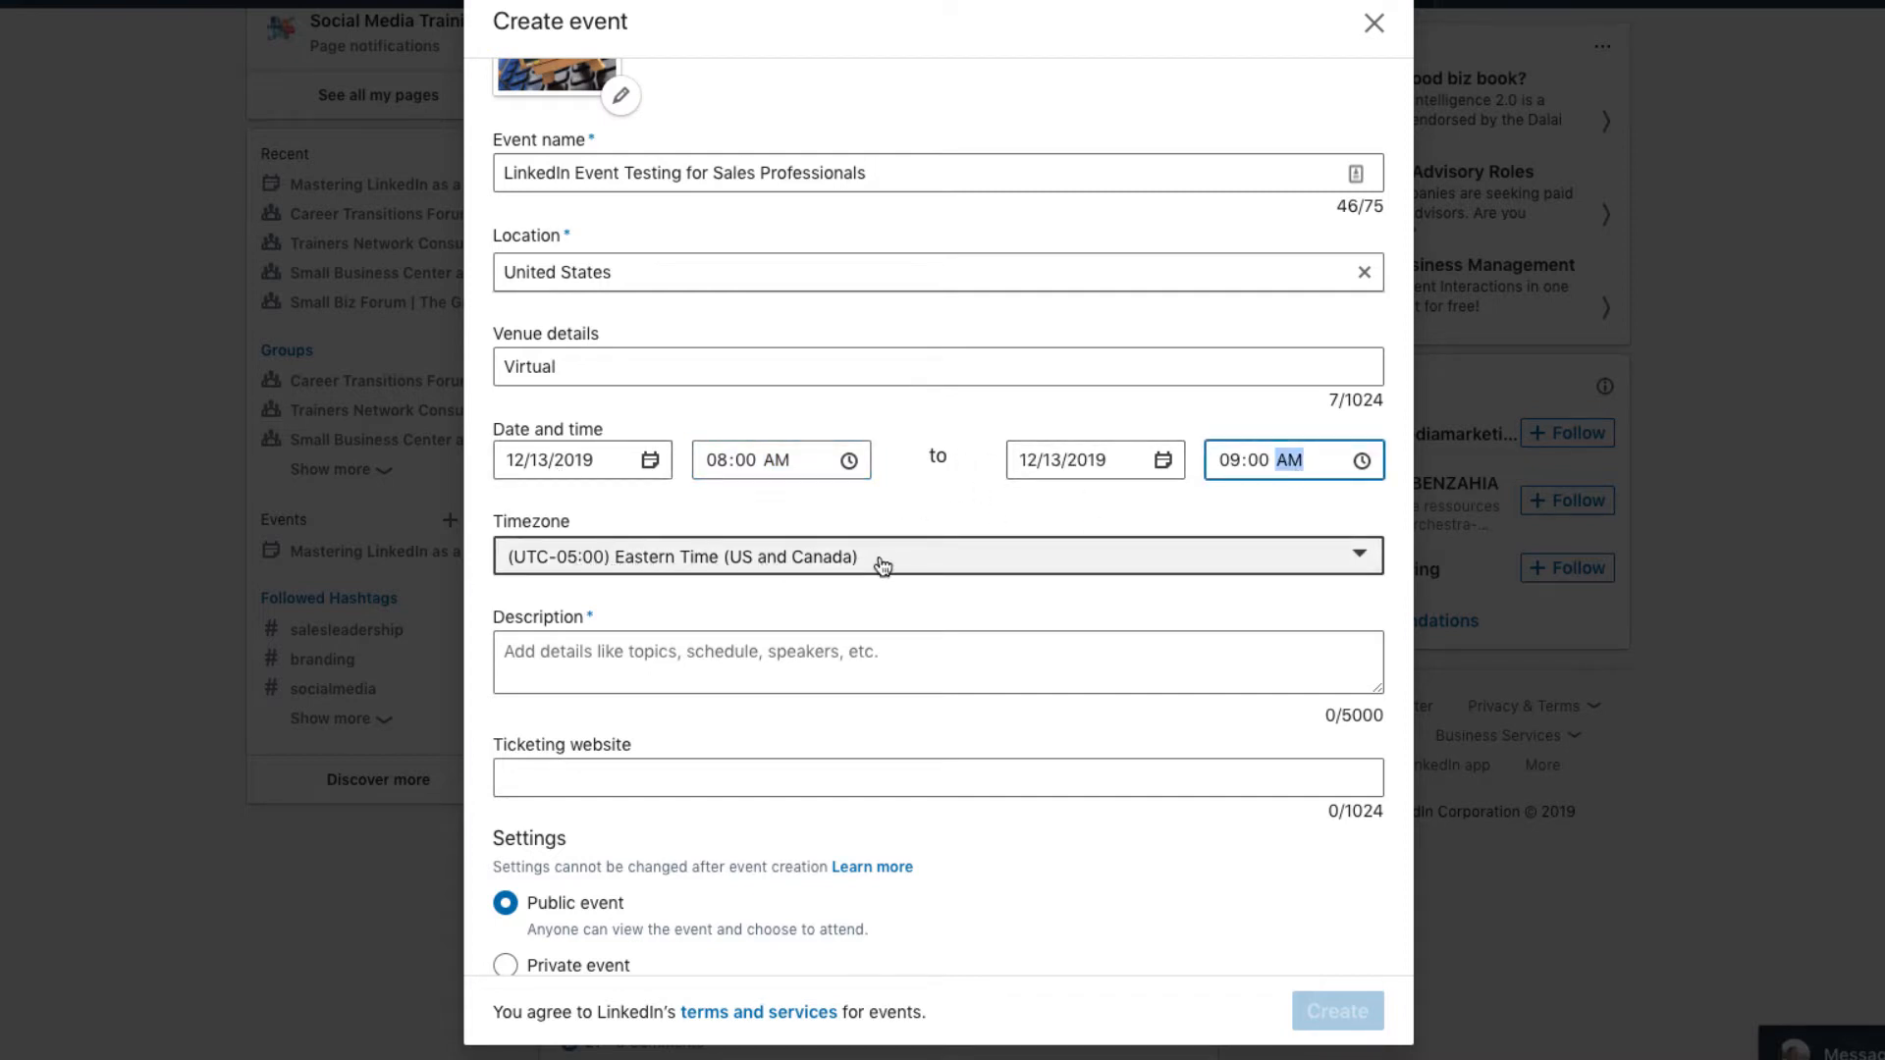
# Paste the prepared webinar text into the event description and point out the 5000-character limit.
pyautogui.click(613, 656)
pyautogui.moveTo(1342, 718); pyautogui.dragTo(1377, 727)
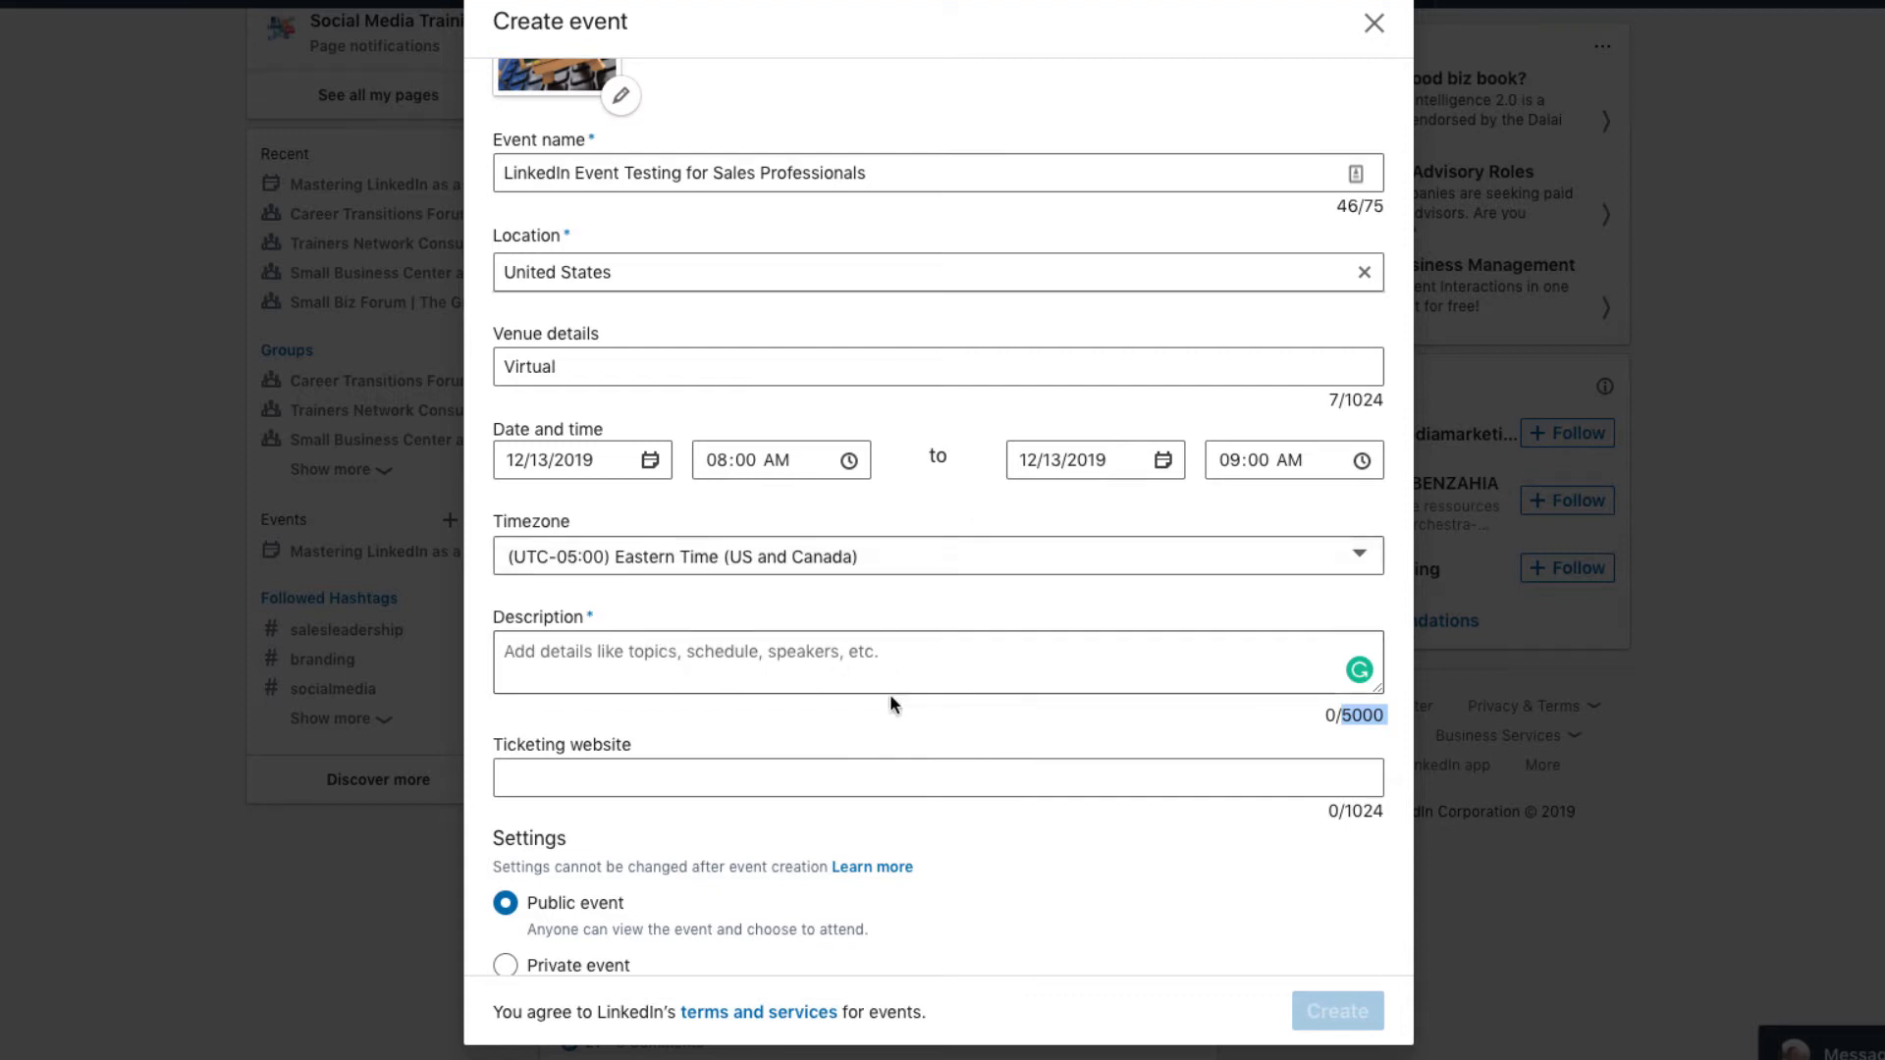
pyautogui.click(1035, 673)
pyautogui.hotkey('ctrl', 'v')
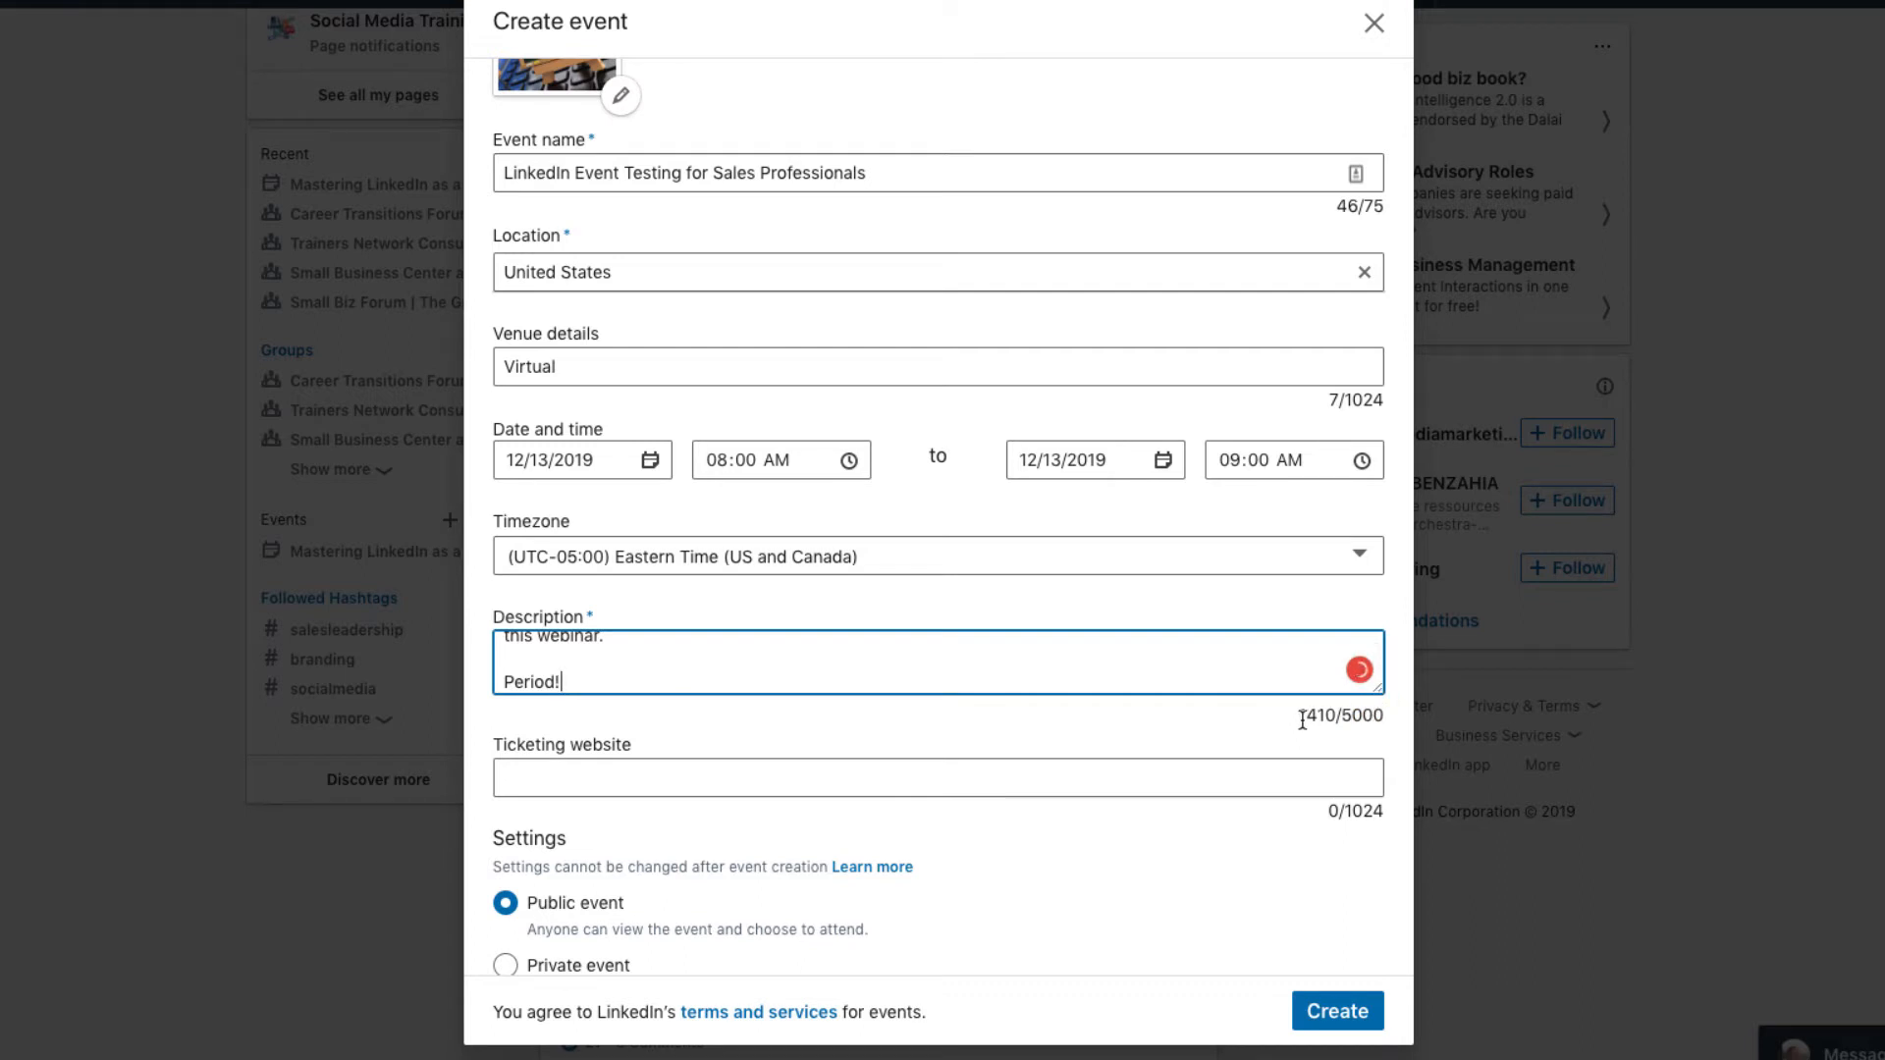
pyautogui.moveTo(1299, 717); pyautogui.dragTo(1414, 722)
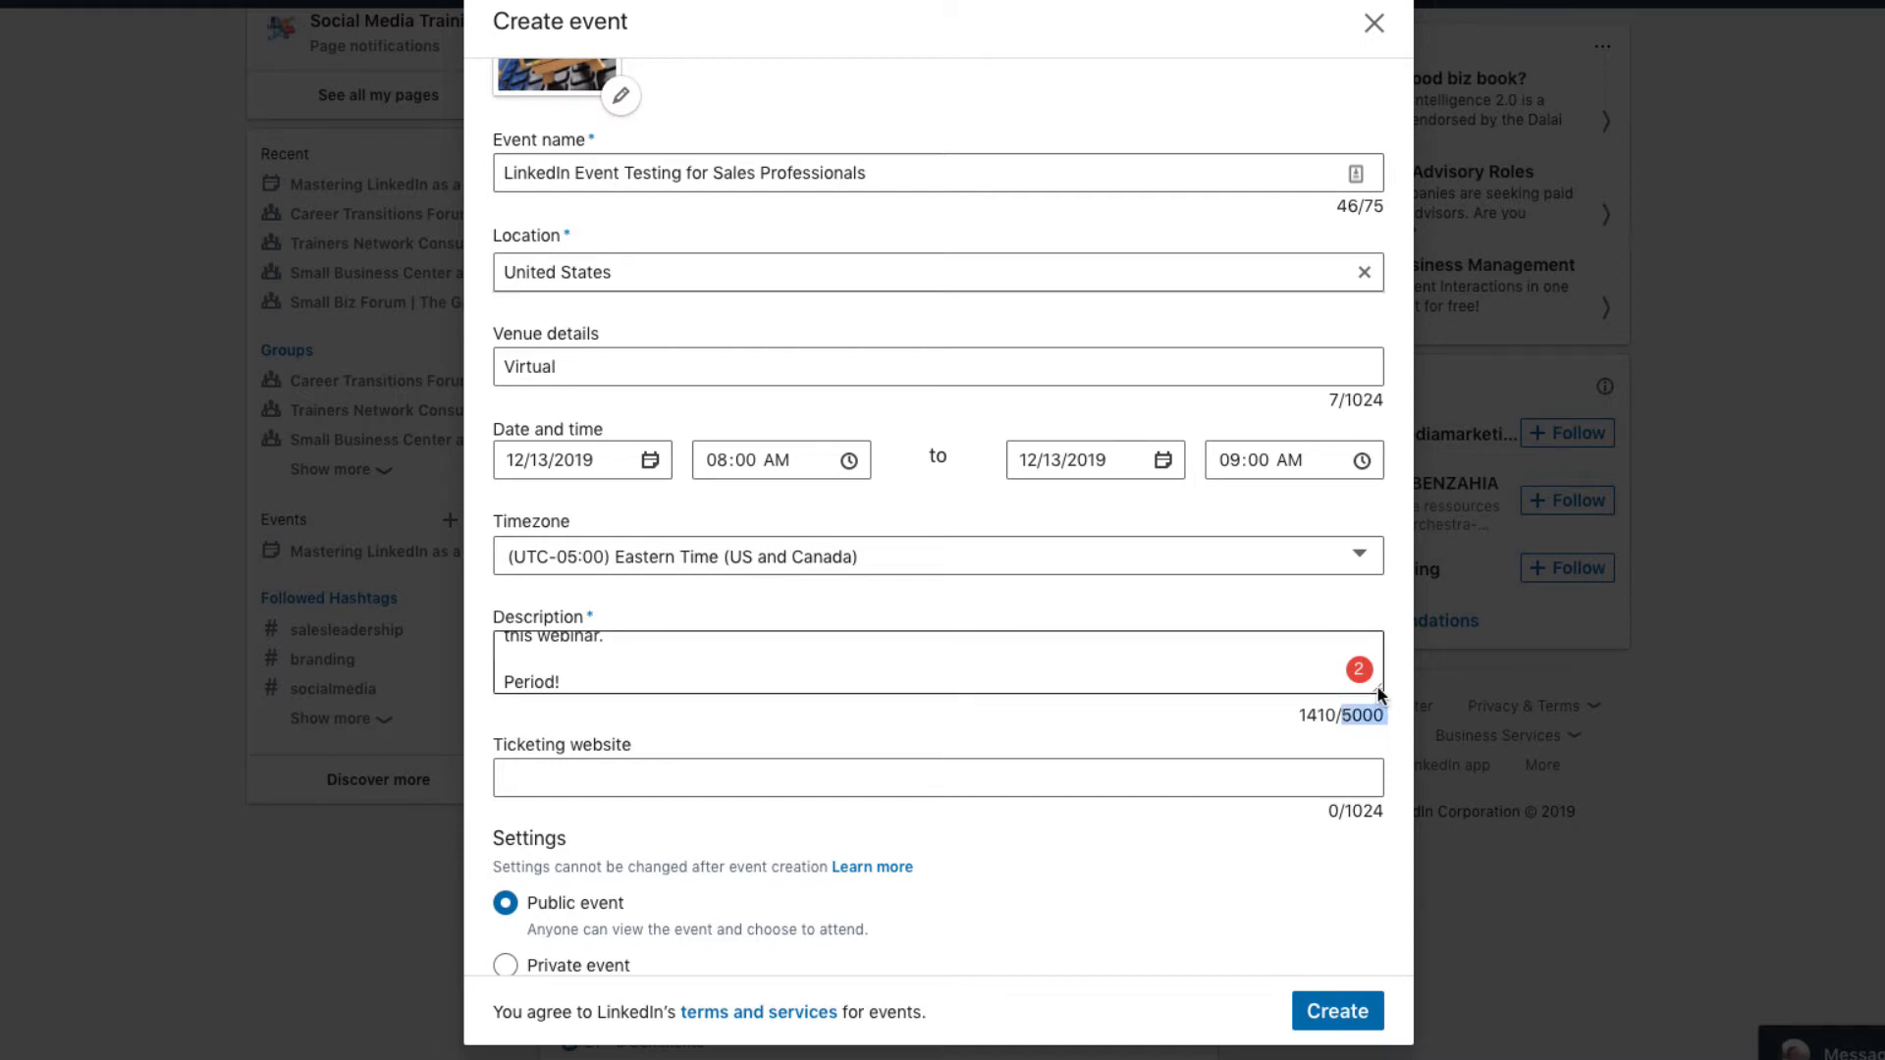
# Enlarge the description box downward until nearly all of the pasted text fits in it.
pyautogui.moveTo(1379, 694); pyautogui.dragTo(1385, 987)
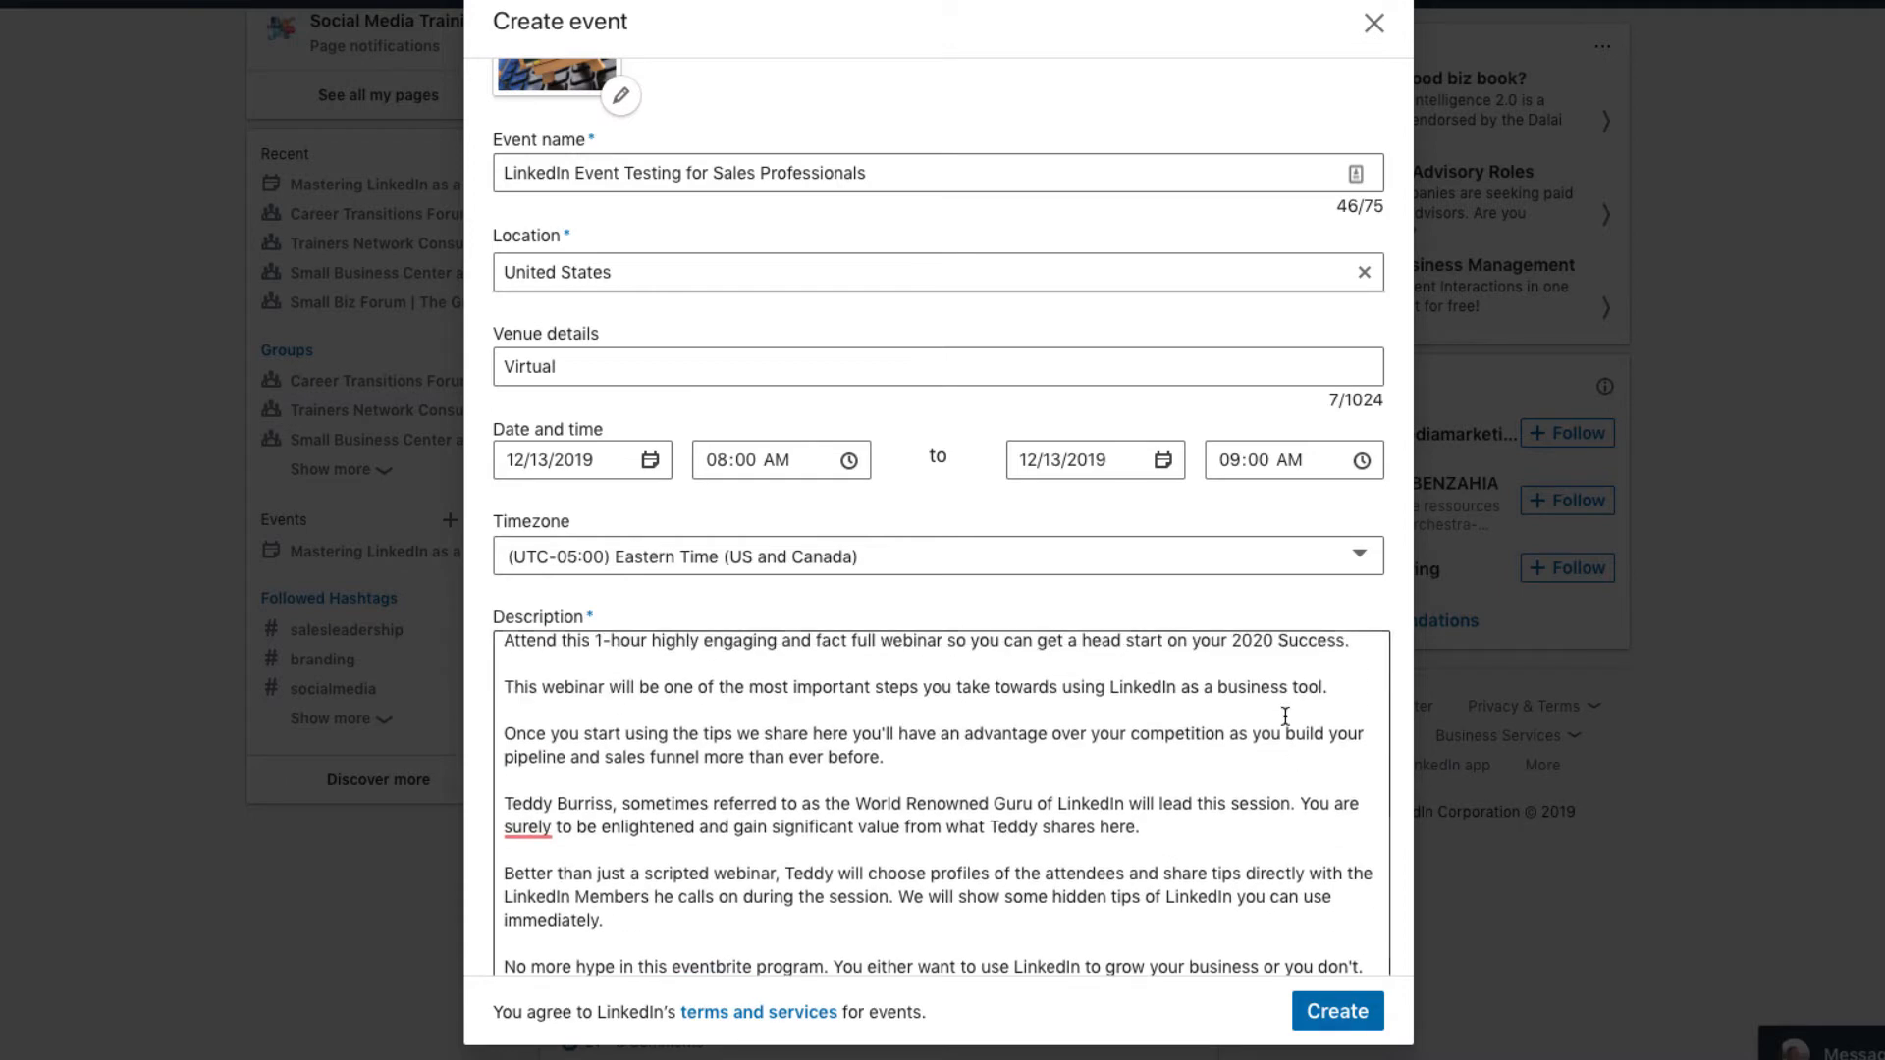
pyautogui.scroll(-5, 1285, 717)
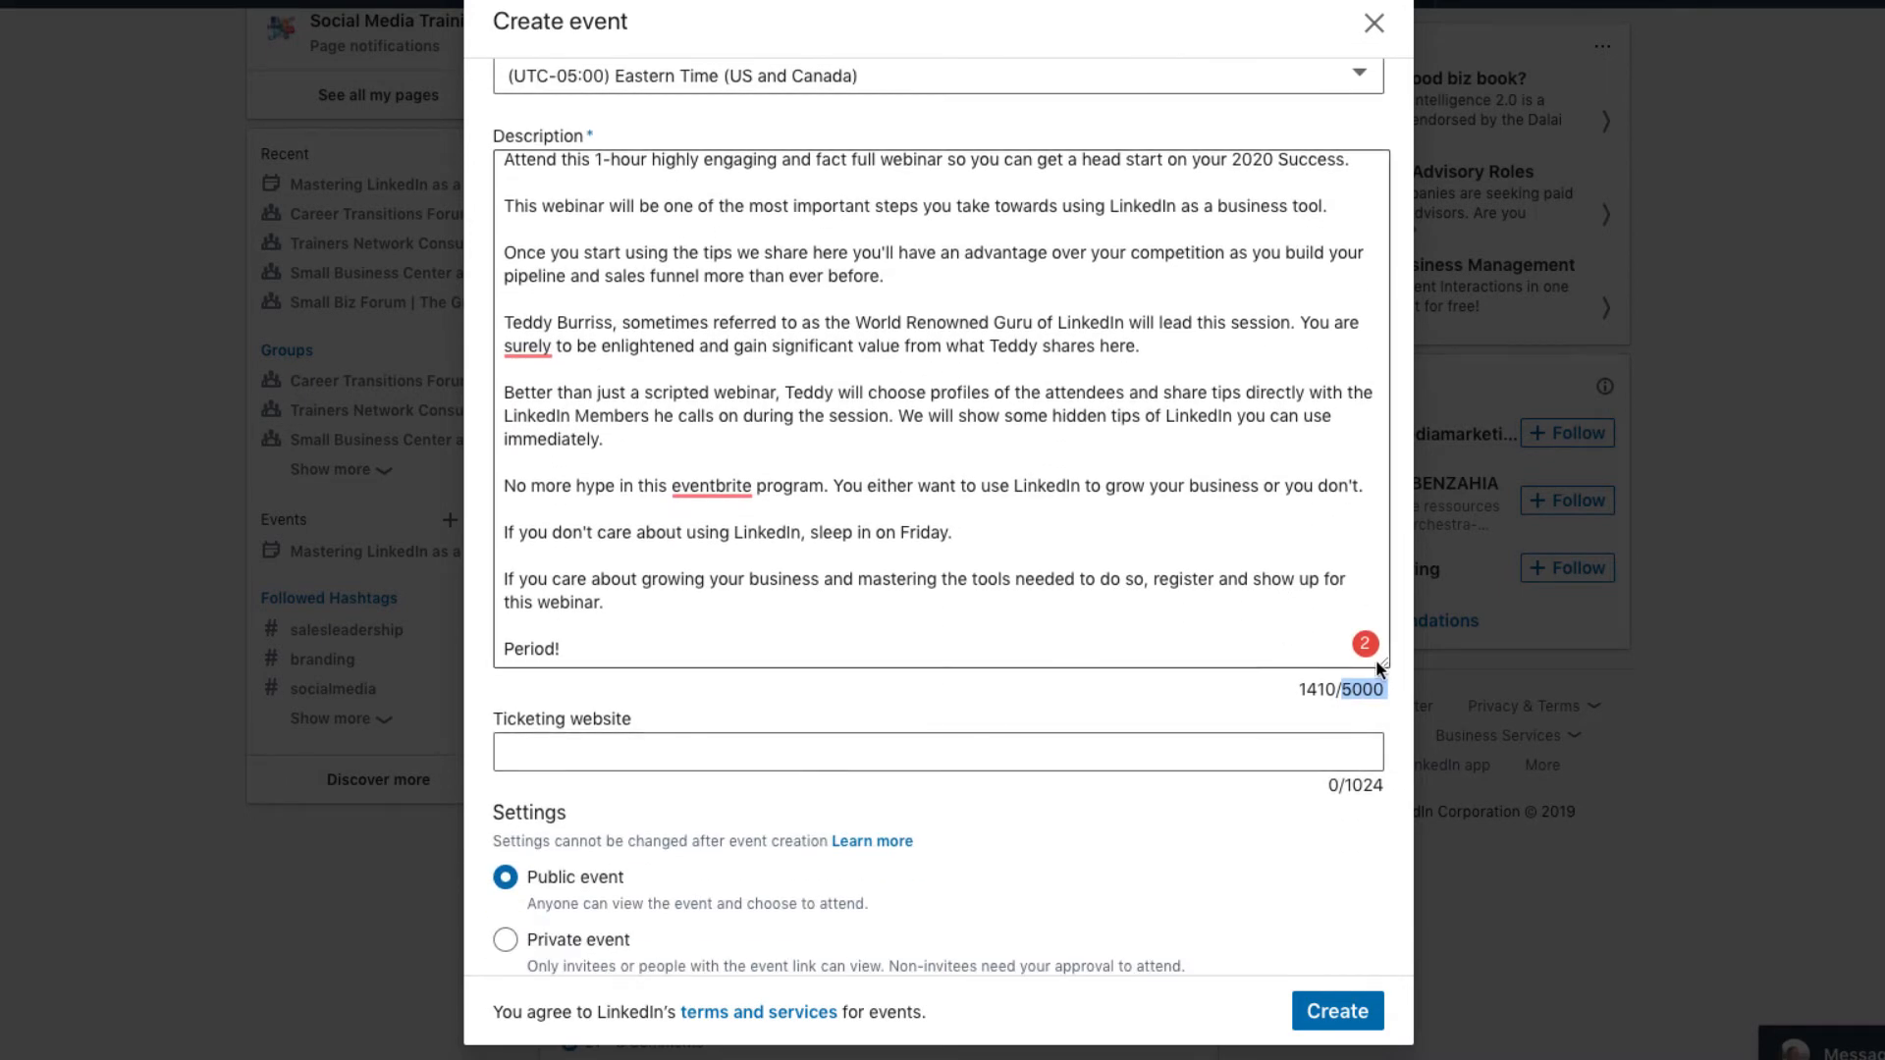
pyautogui.moveTo(1377, 667); pyautogui.dragTo(1392, 791)
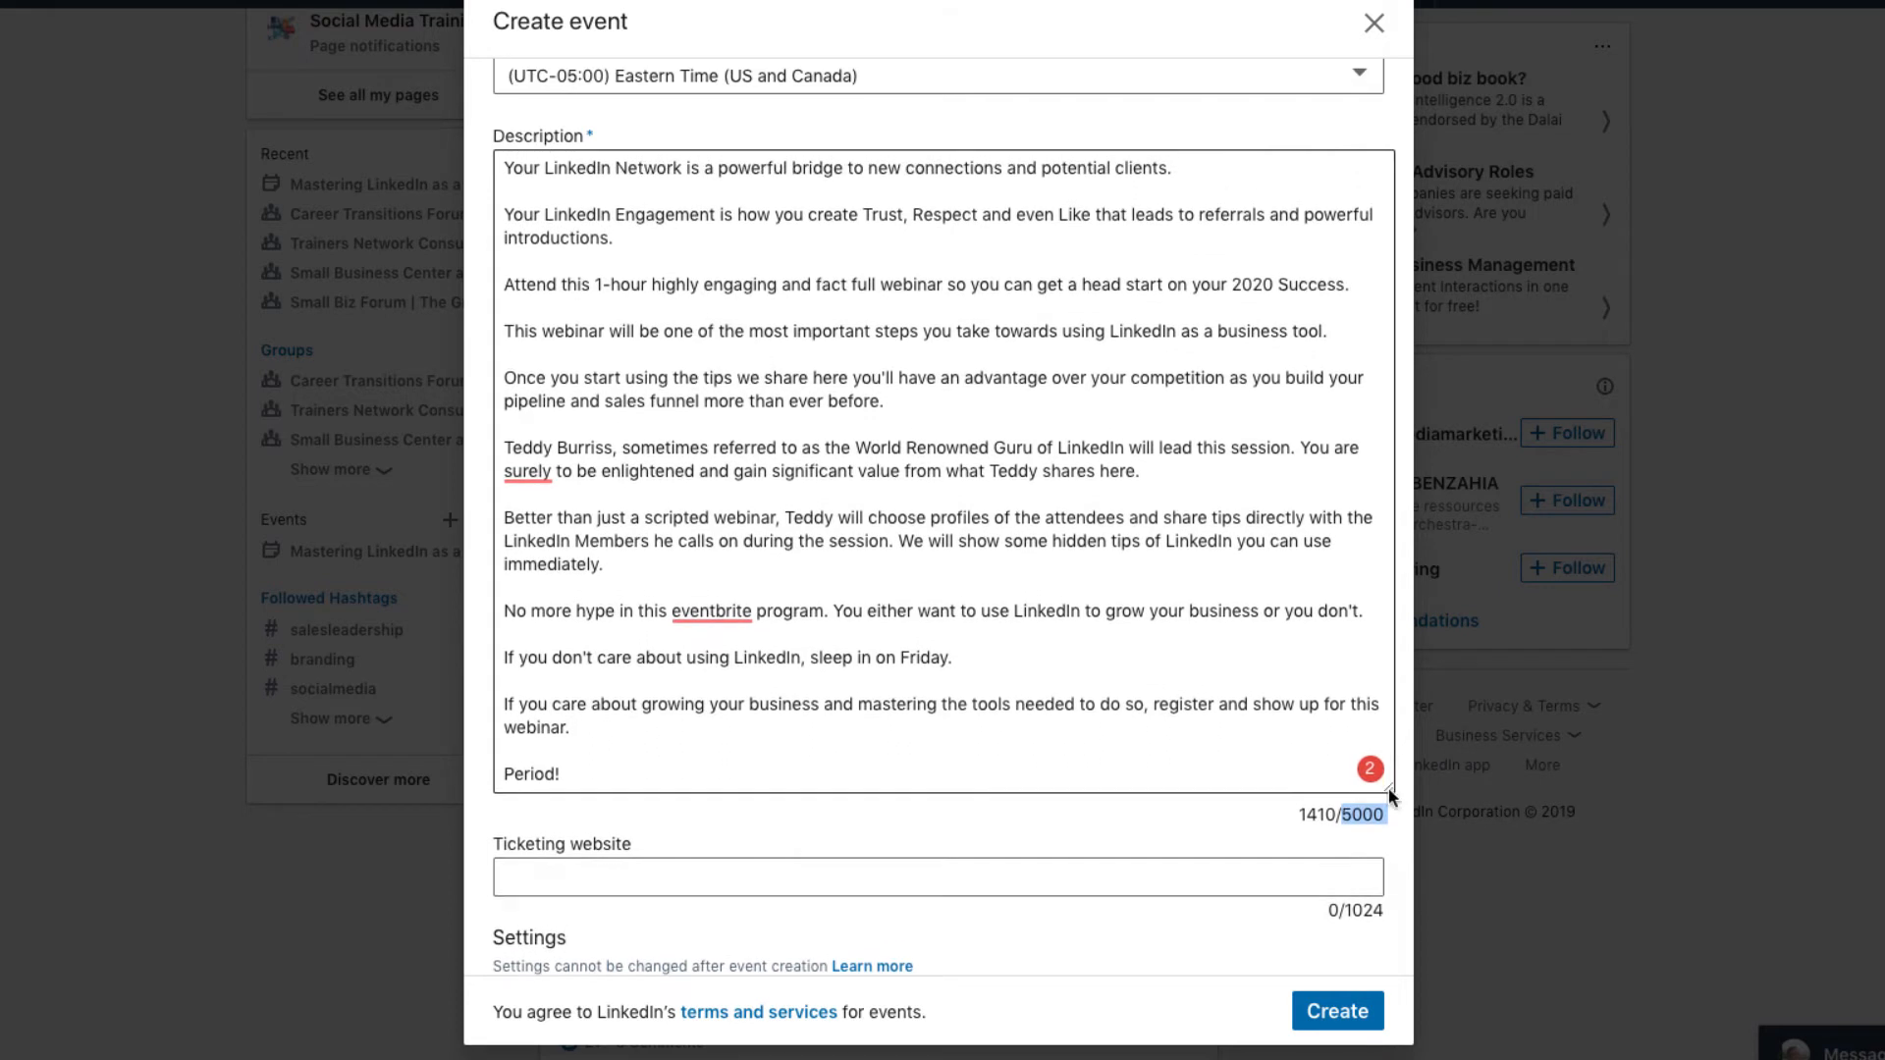
# Accept the capitalization correction to "Eventbrite" in the description and dismiss the suggestion on "surely".
pyautogui.click(696, 615)
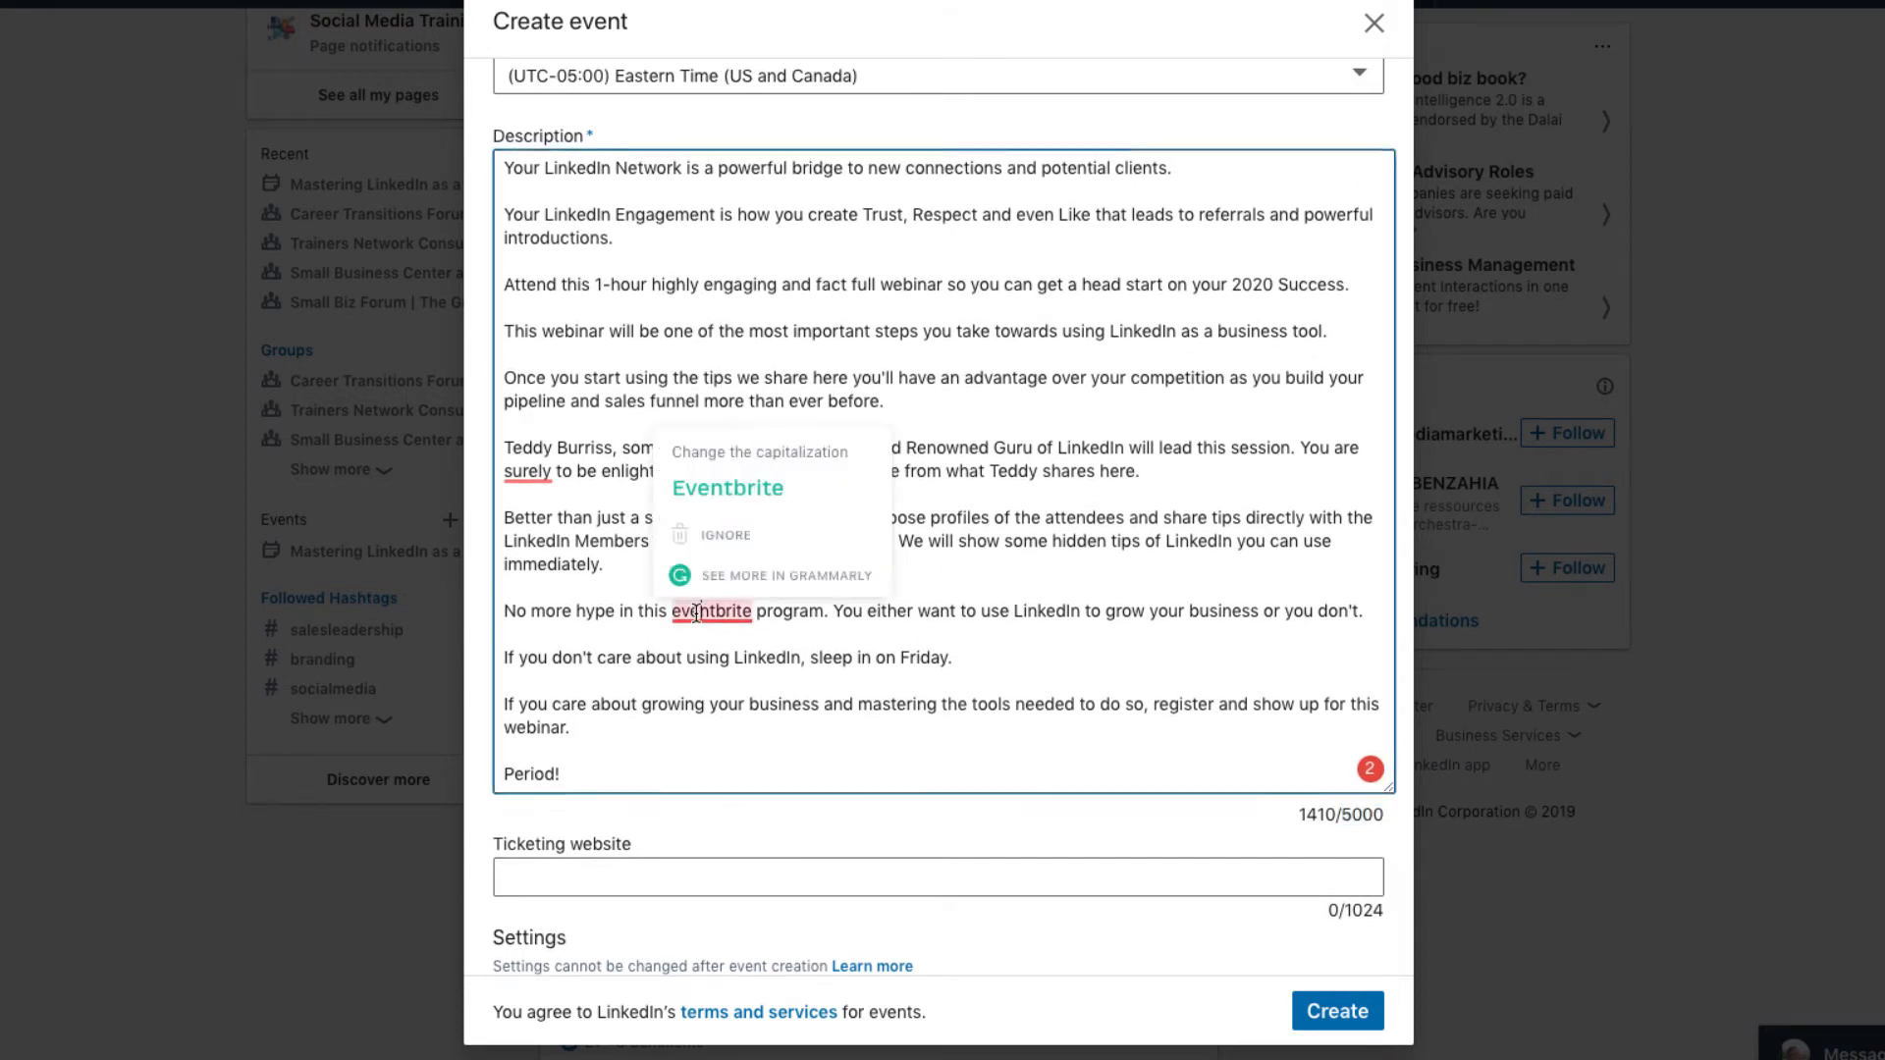
pyautogui.click(698, 488)
pyautogui.moveTo(525, 471)
pyautogui.click(610, 390)
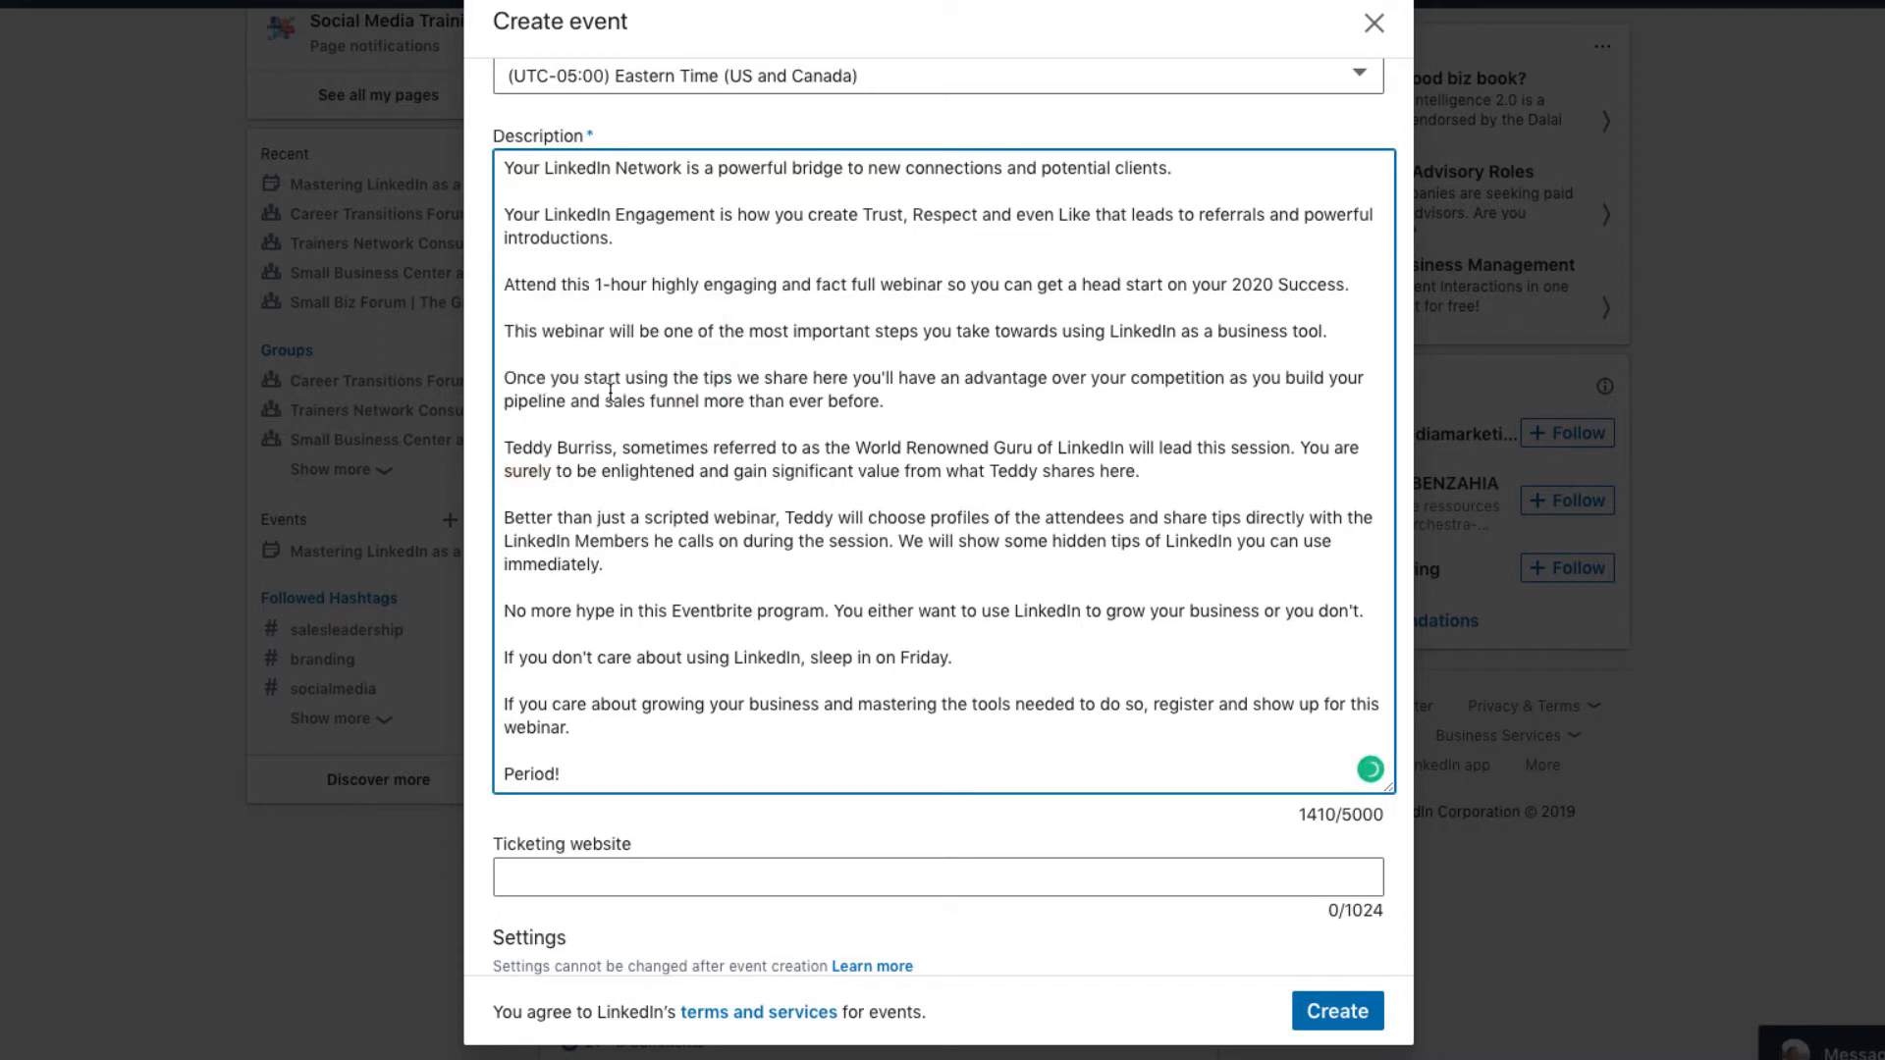
# Insert a first description line: "Prepare yourself to be successful using LinkedIn as a business tool in 2020 & Beyond.".
pyautogui.scroll(1, 609, 390)
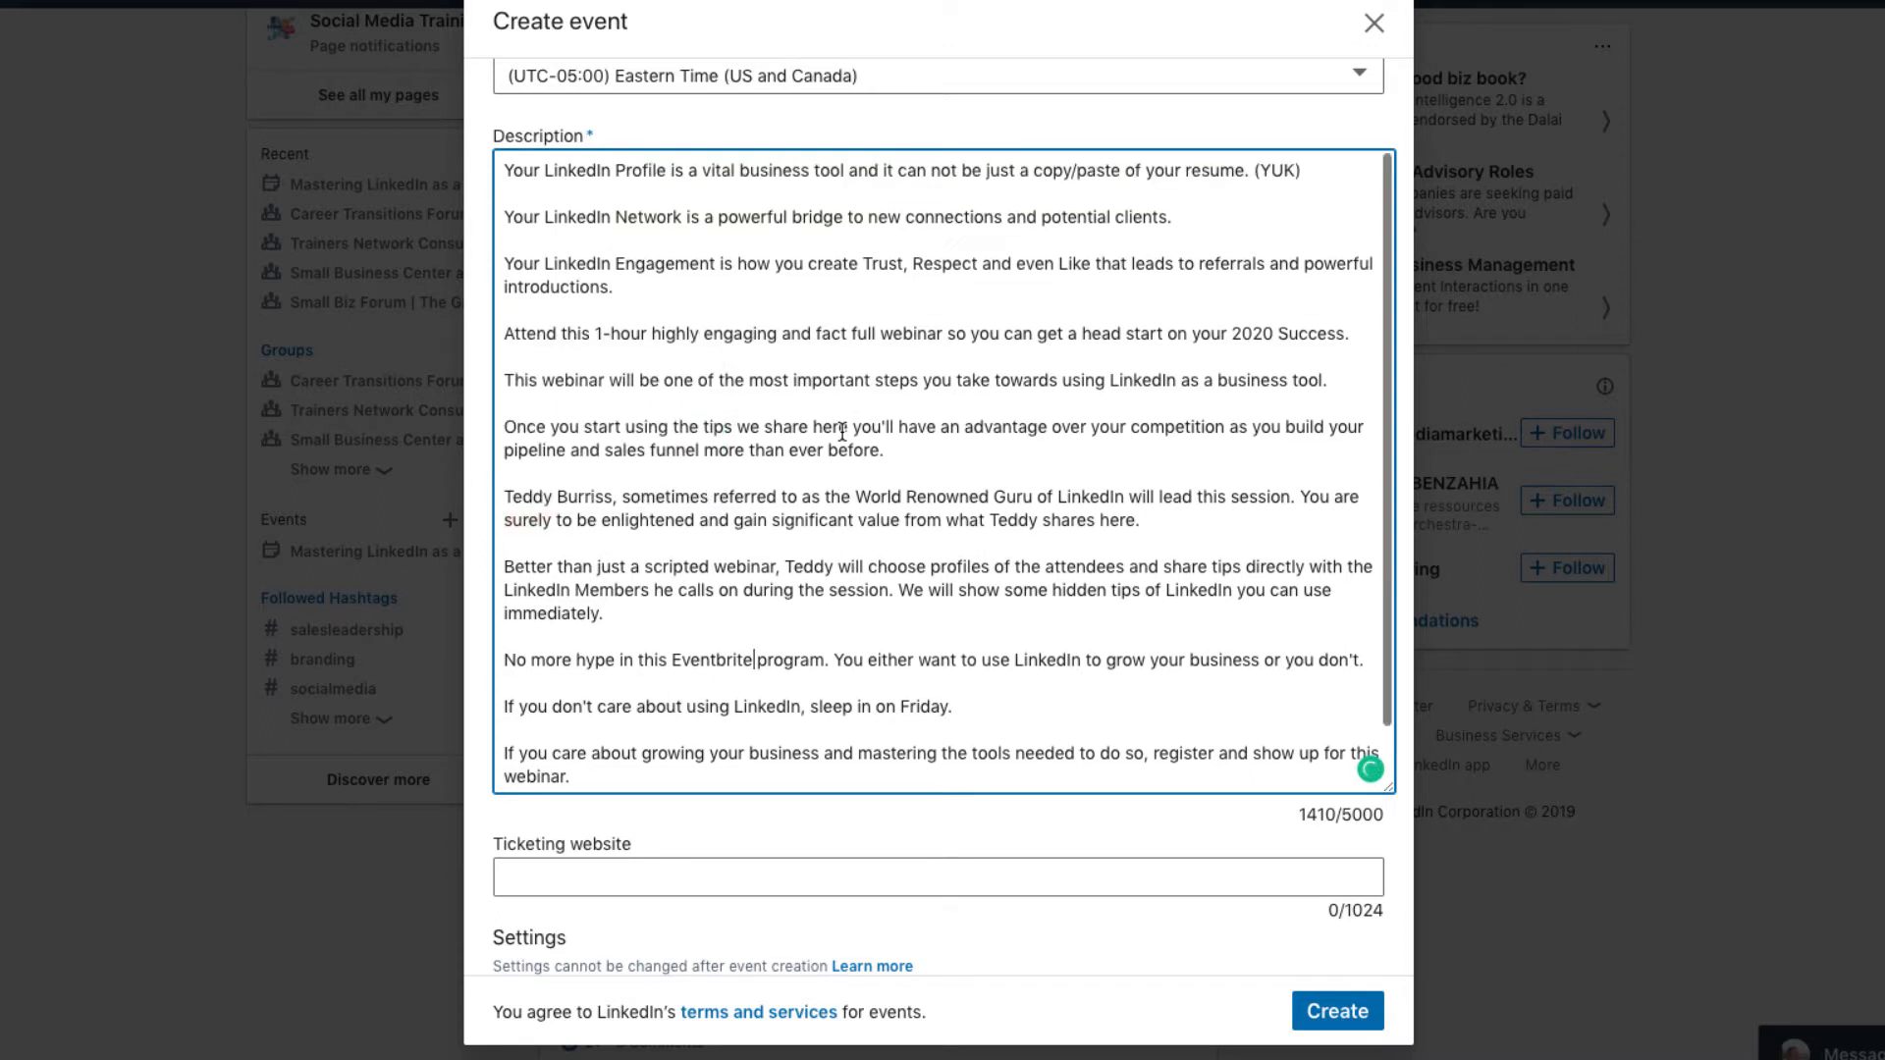
pyautogui.click(505, 172)
pyautogui.press('Return')
pyautogui.write('Prepare yourself to be successful using LinkedIn as a business tool in 2020 & Beyond.')
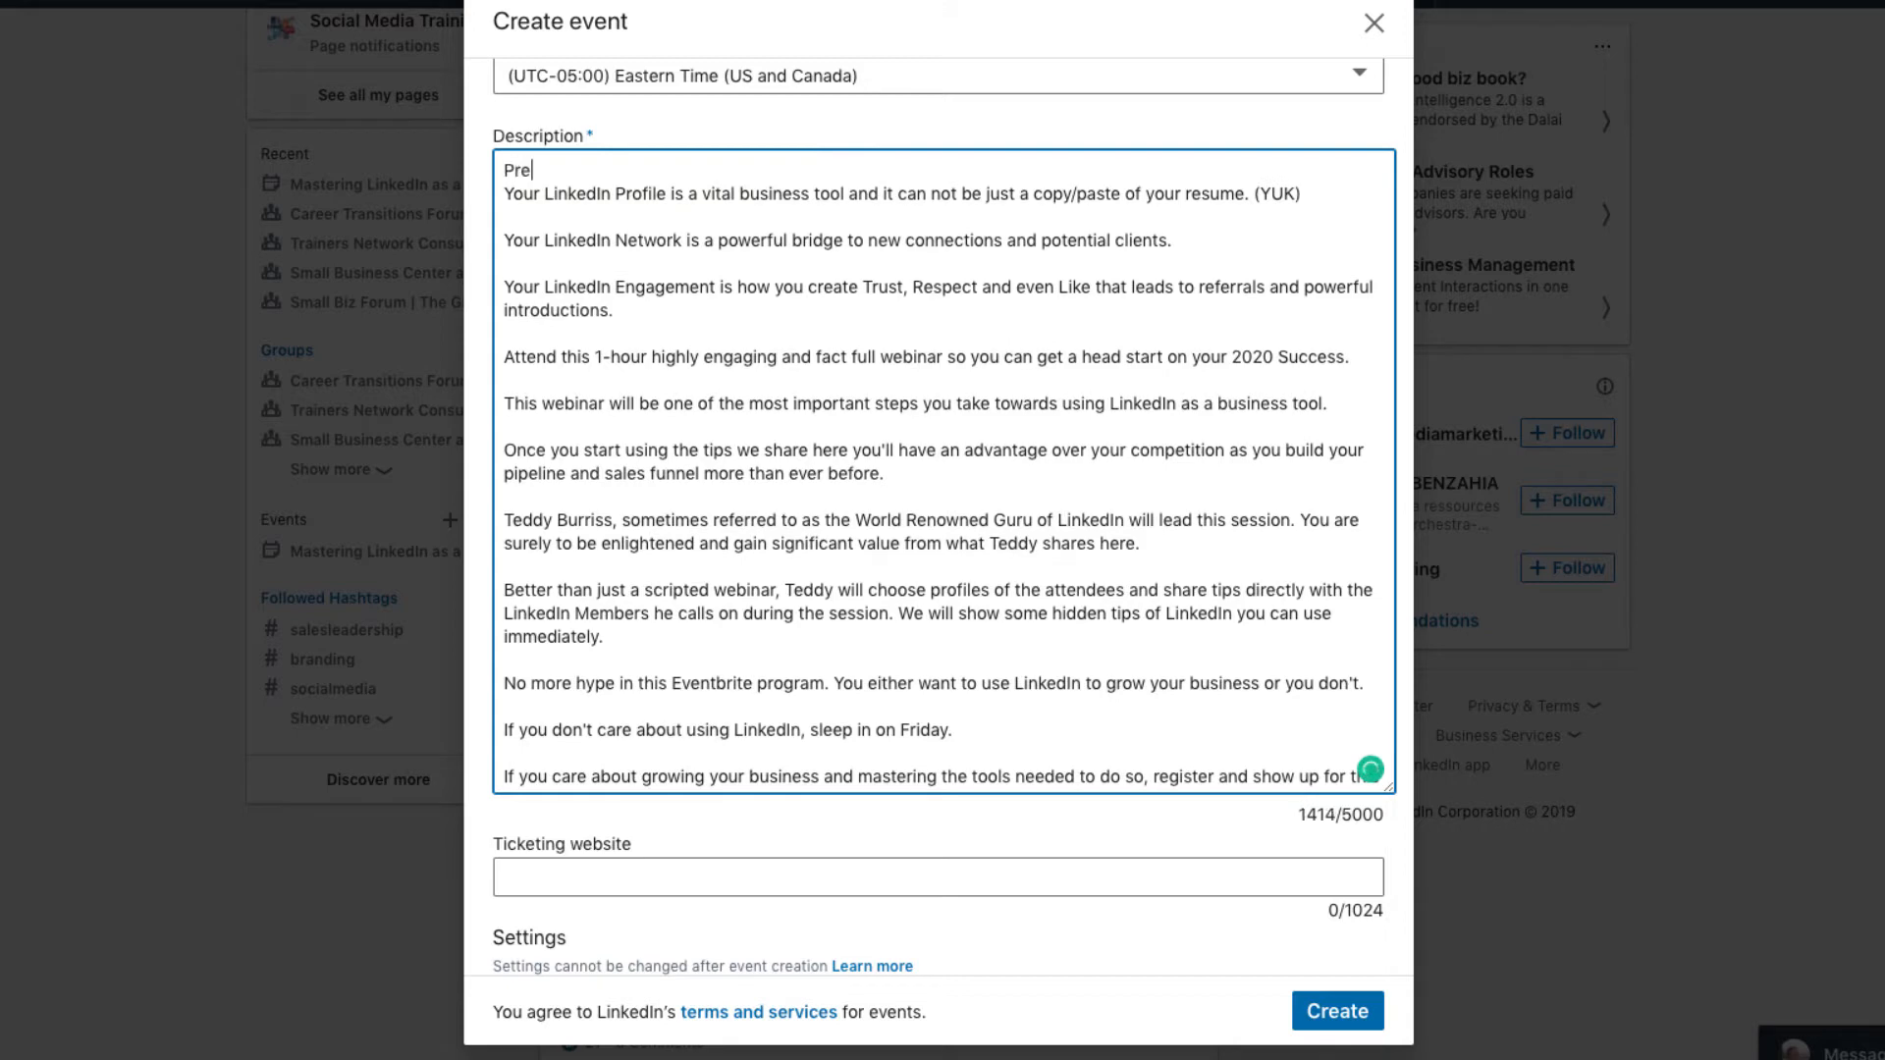
# Separate the description's first line with a blank line, close the gaps between the Profile, Network and Engagement lines, and highlight this opening section.
pyautogui.press('Return')
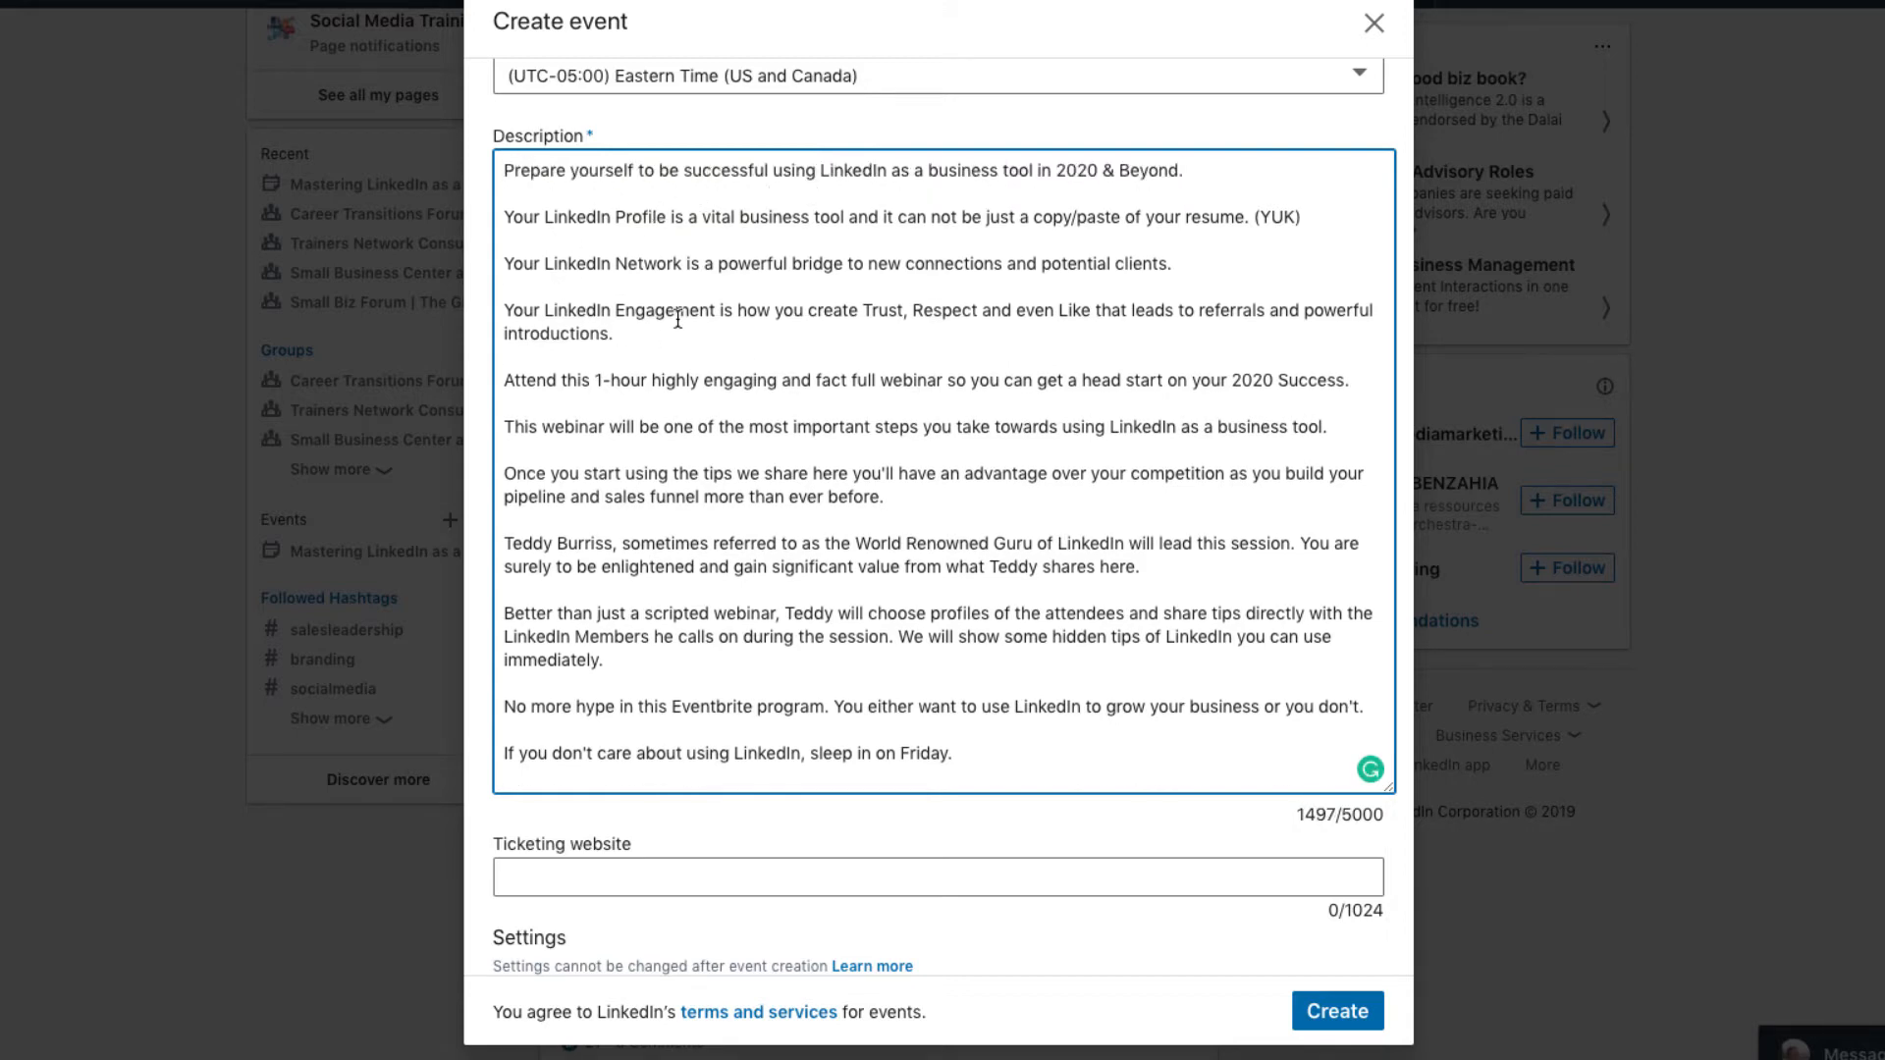
pyautogui.press('BackSpace')
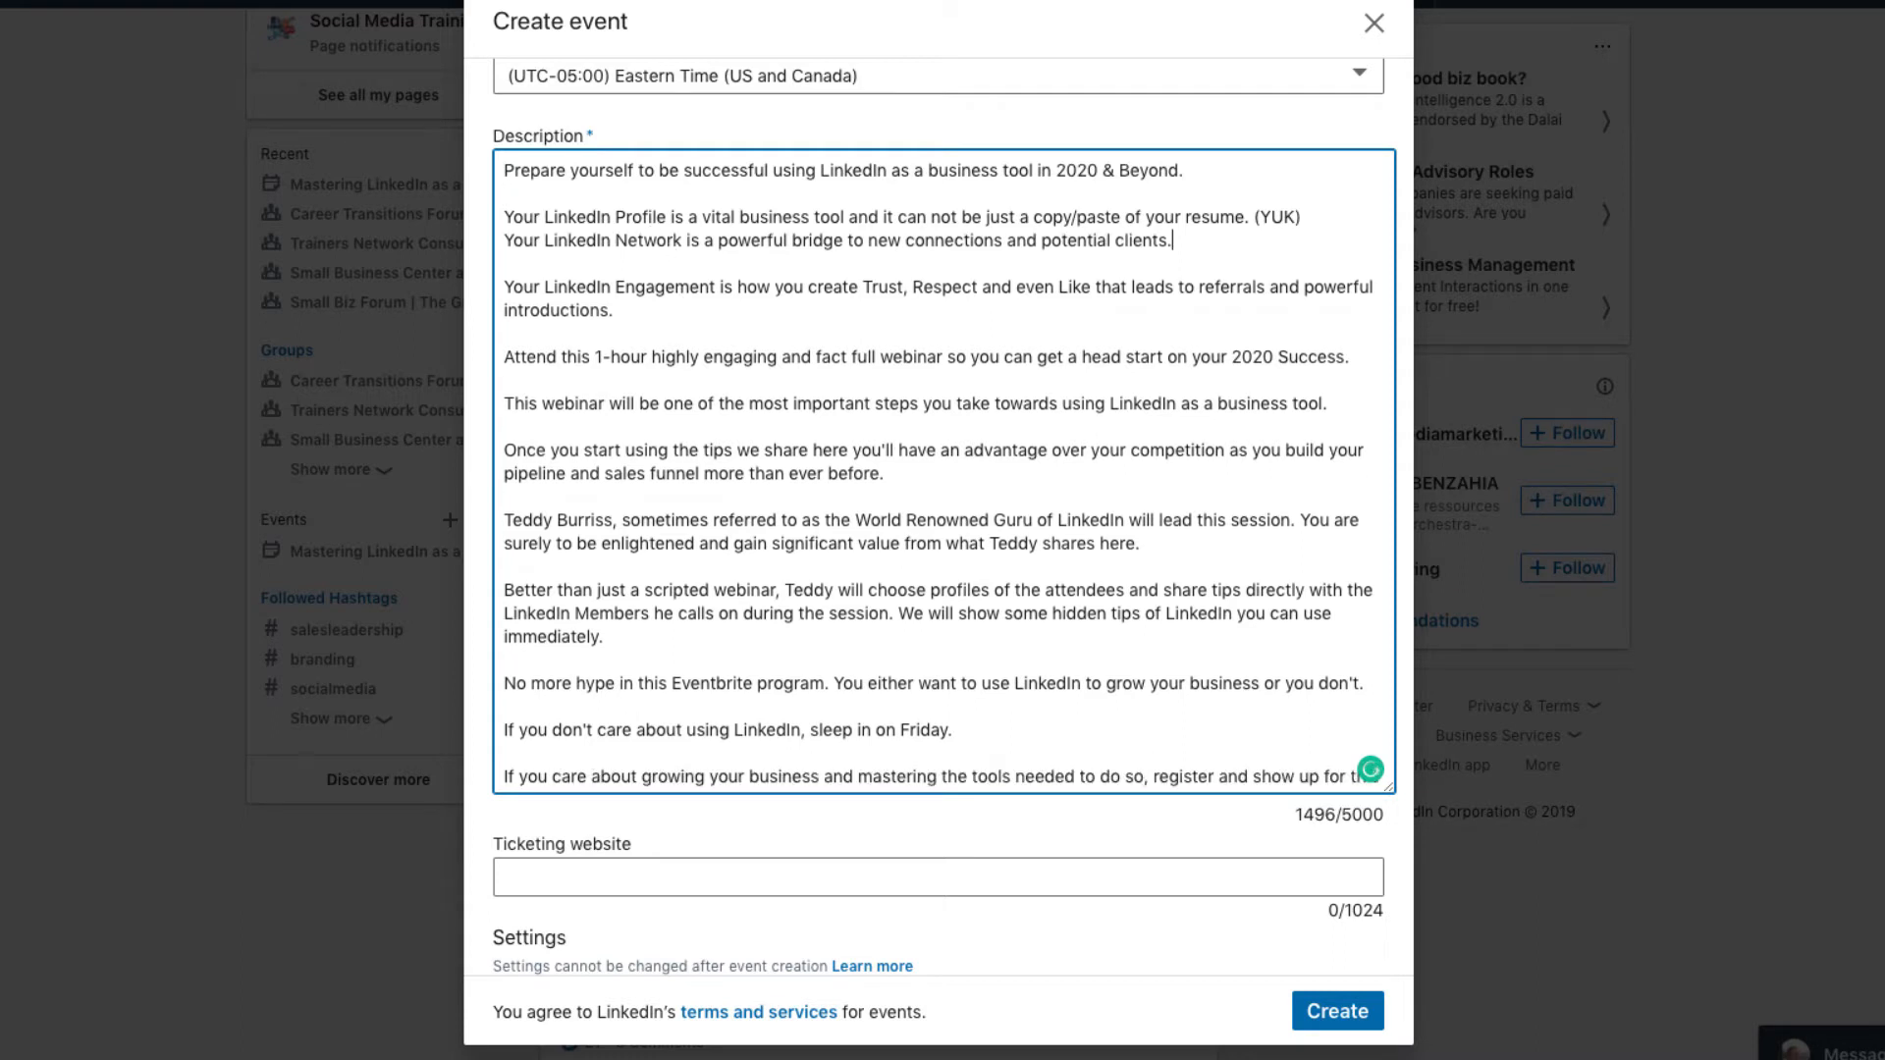
pyautogui.press('Down')
pyautogui.press('Delete')
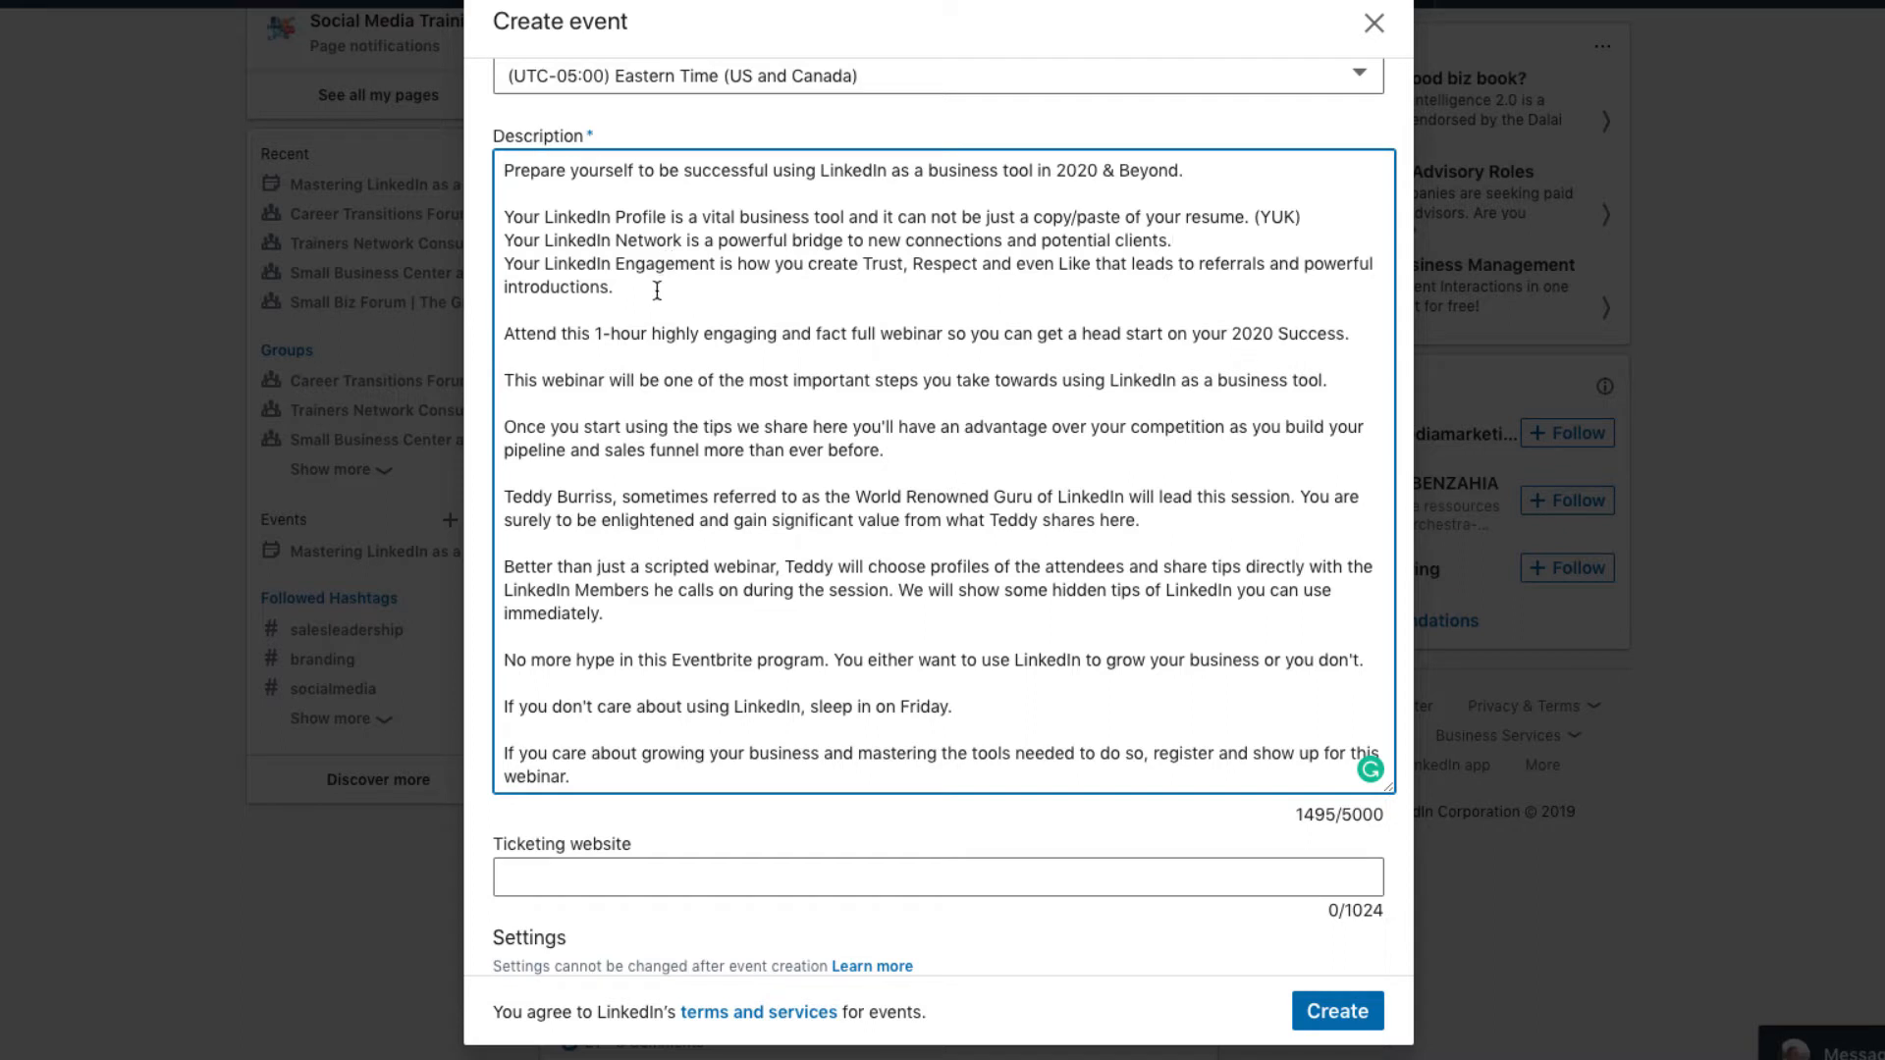
pyautogui.moveTo(656, 290); pyautogui.dragTo(493, 167)
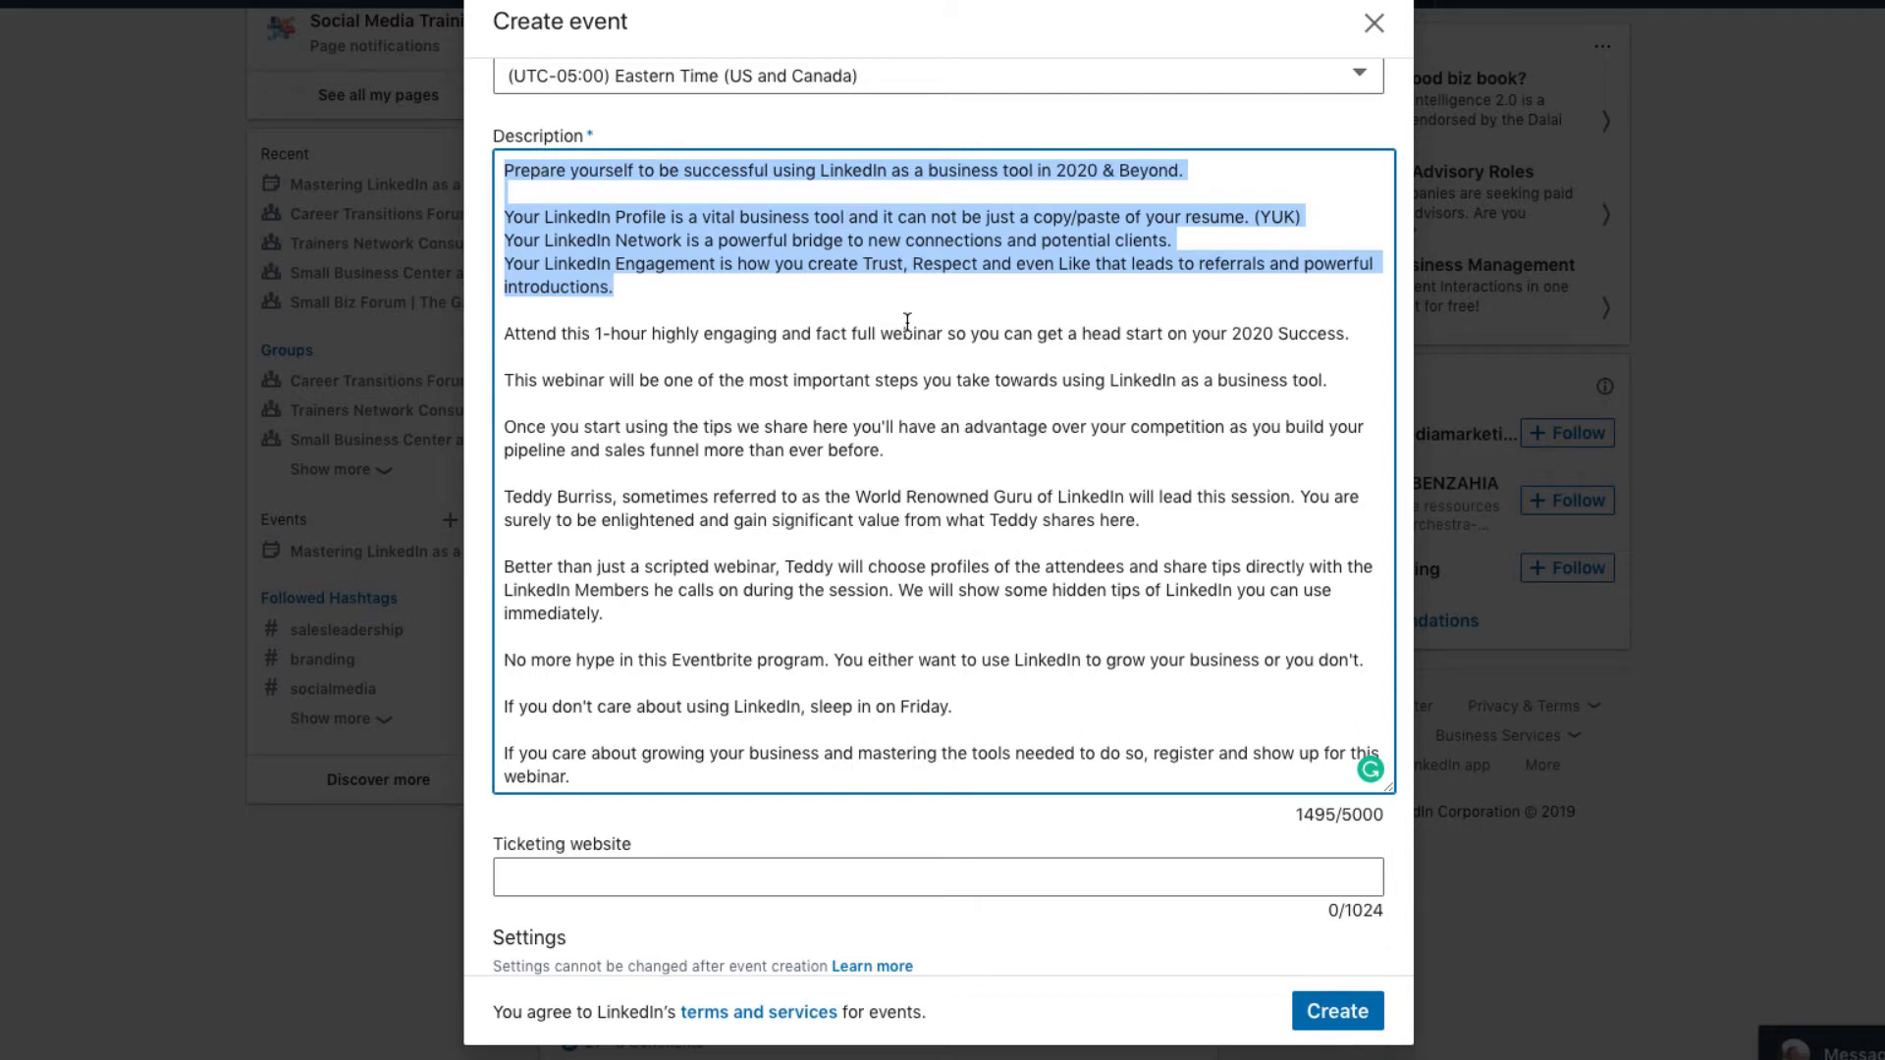
# Paste the webinar's Eventbrite link as the ticketing website and check the public and private event settings.
pyautogui.scroll(-1, 907, 321)
pyautogui.click(615, 873)
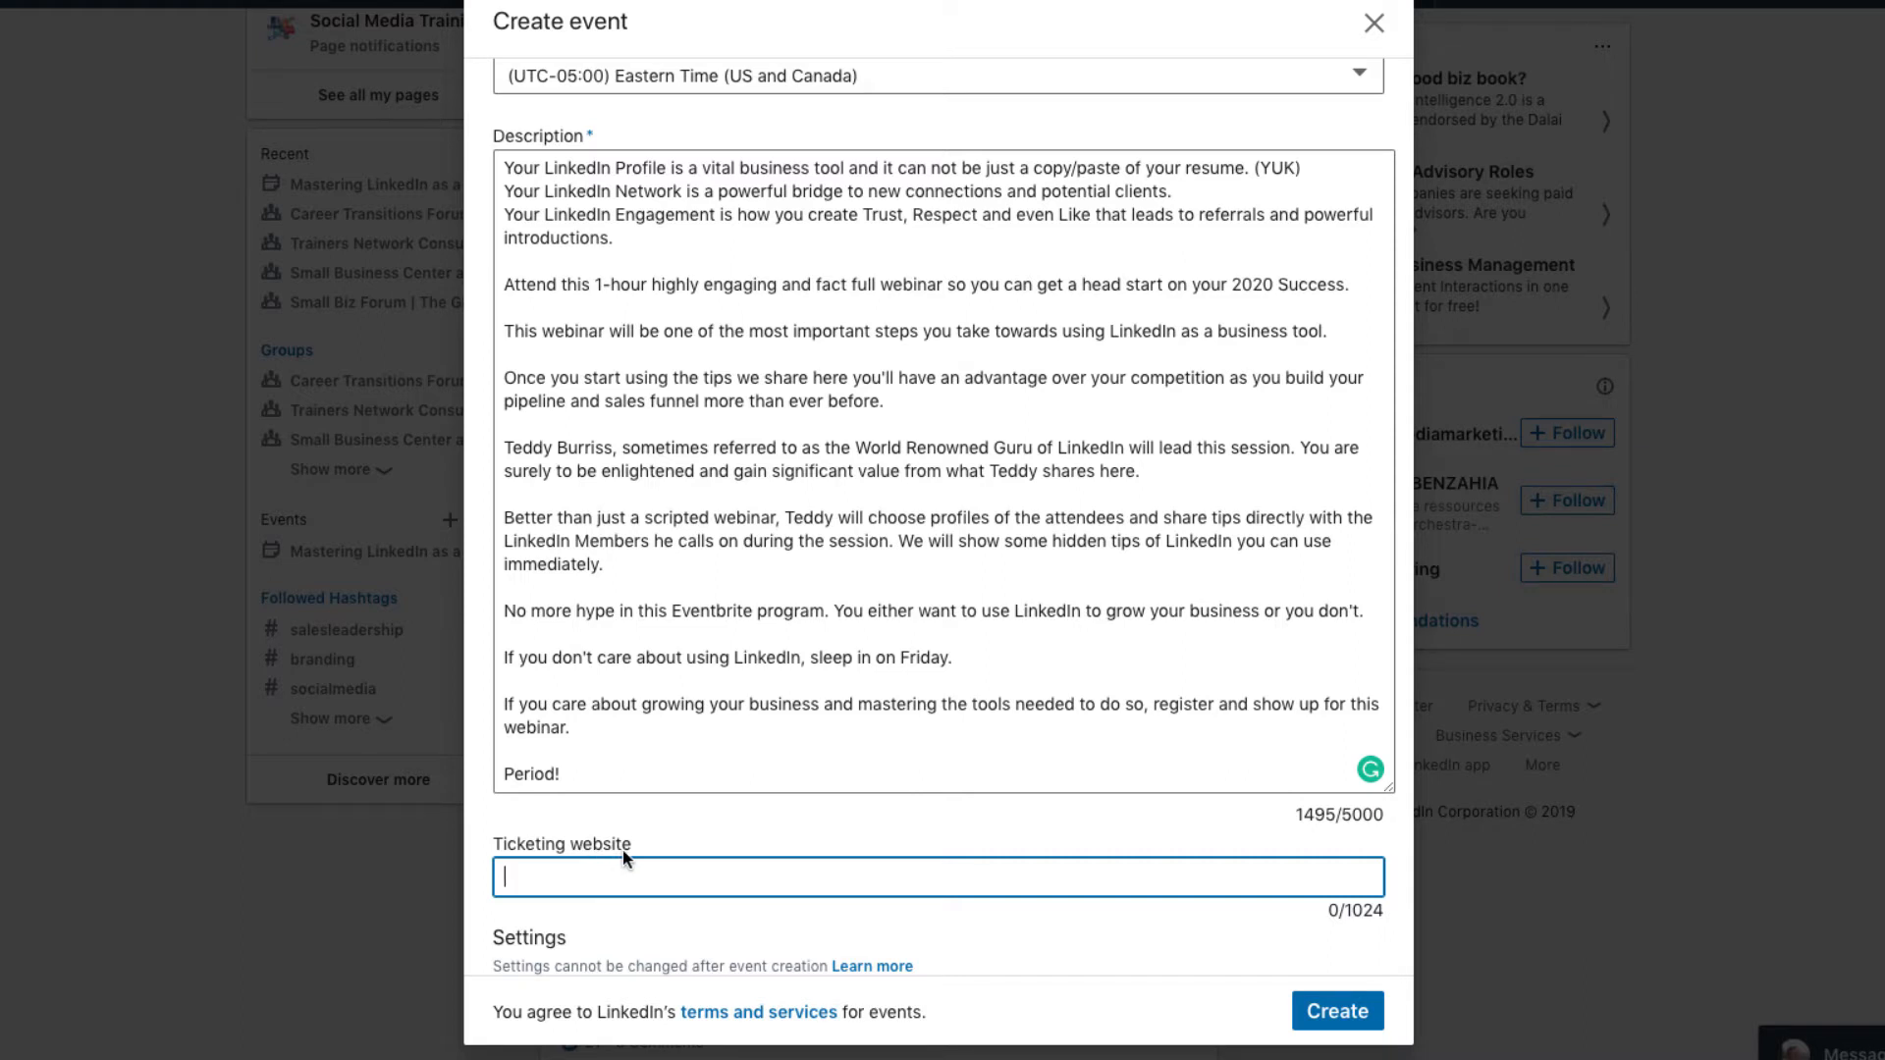
pyautogui.scroll(-1, 769, 700)
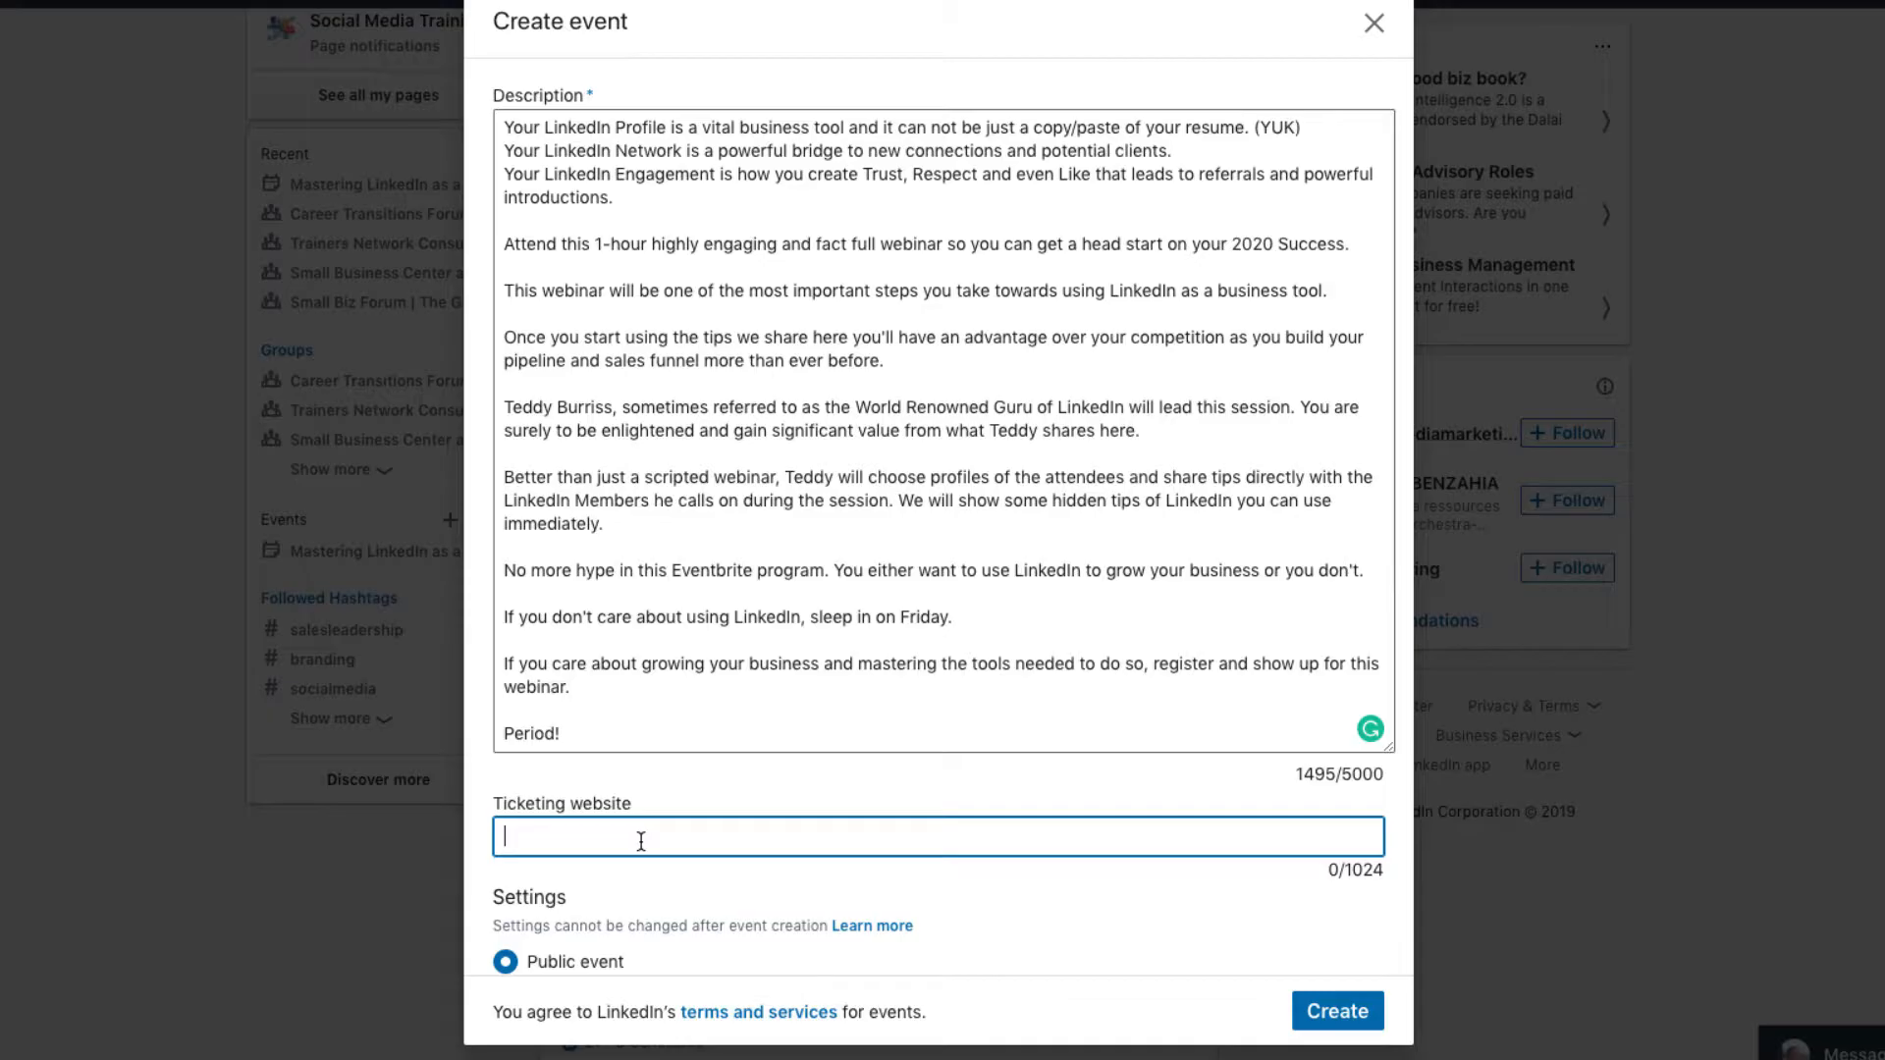
pyautogui.hotkey('ctrl', 'v')
pyautogui.scroll(-2, 822, 721)
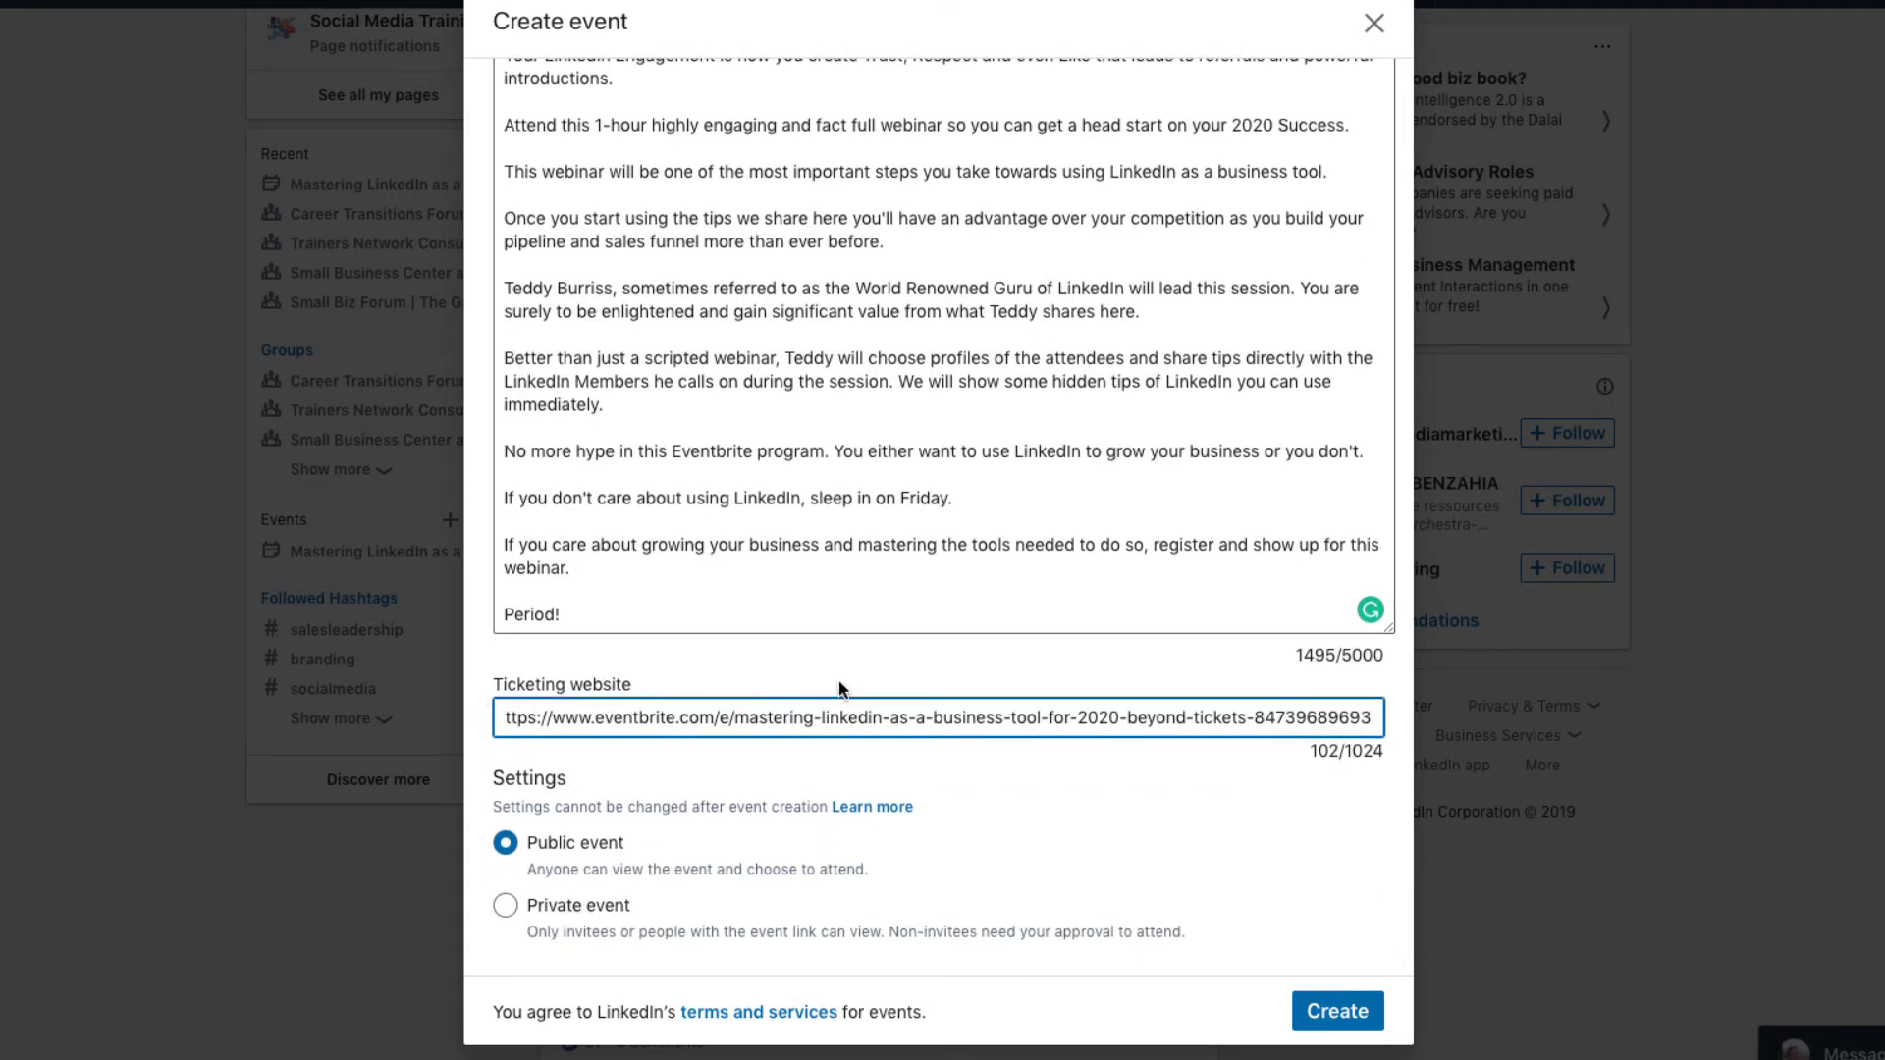
pyautogui.scroll(-1, 838, 688)
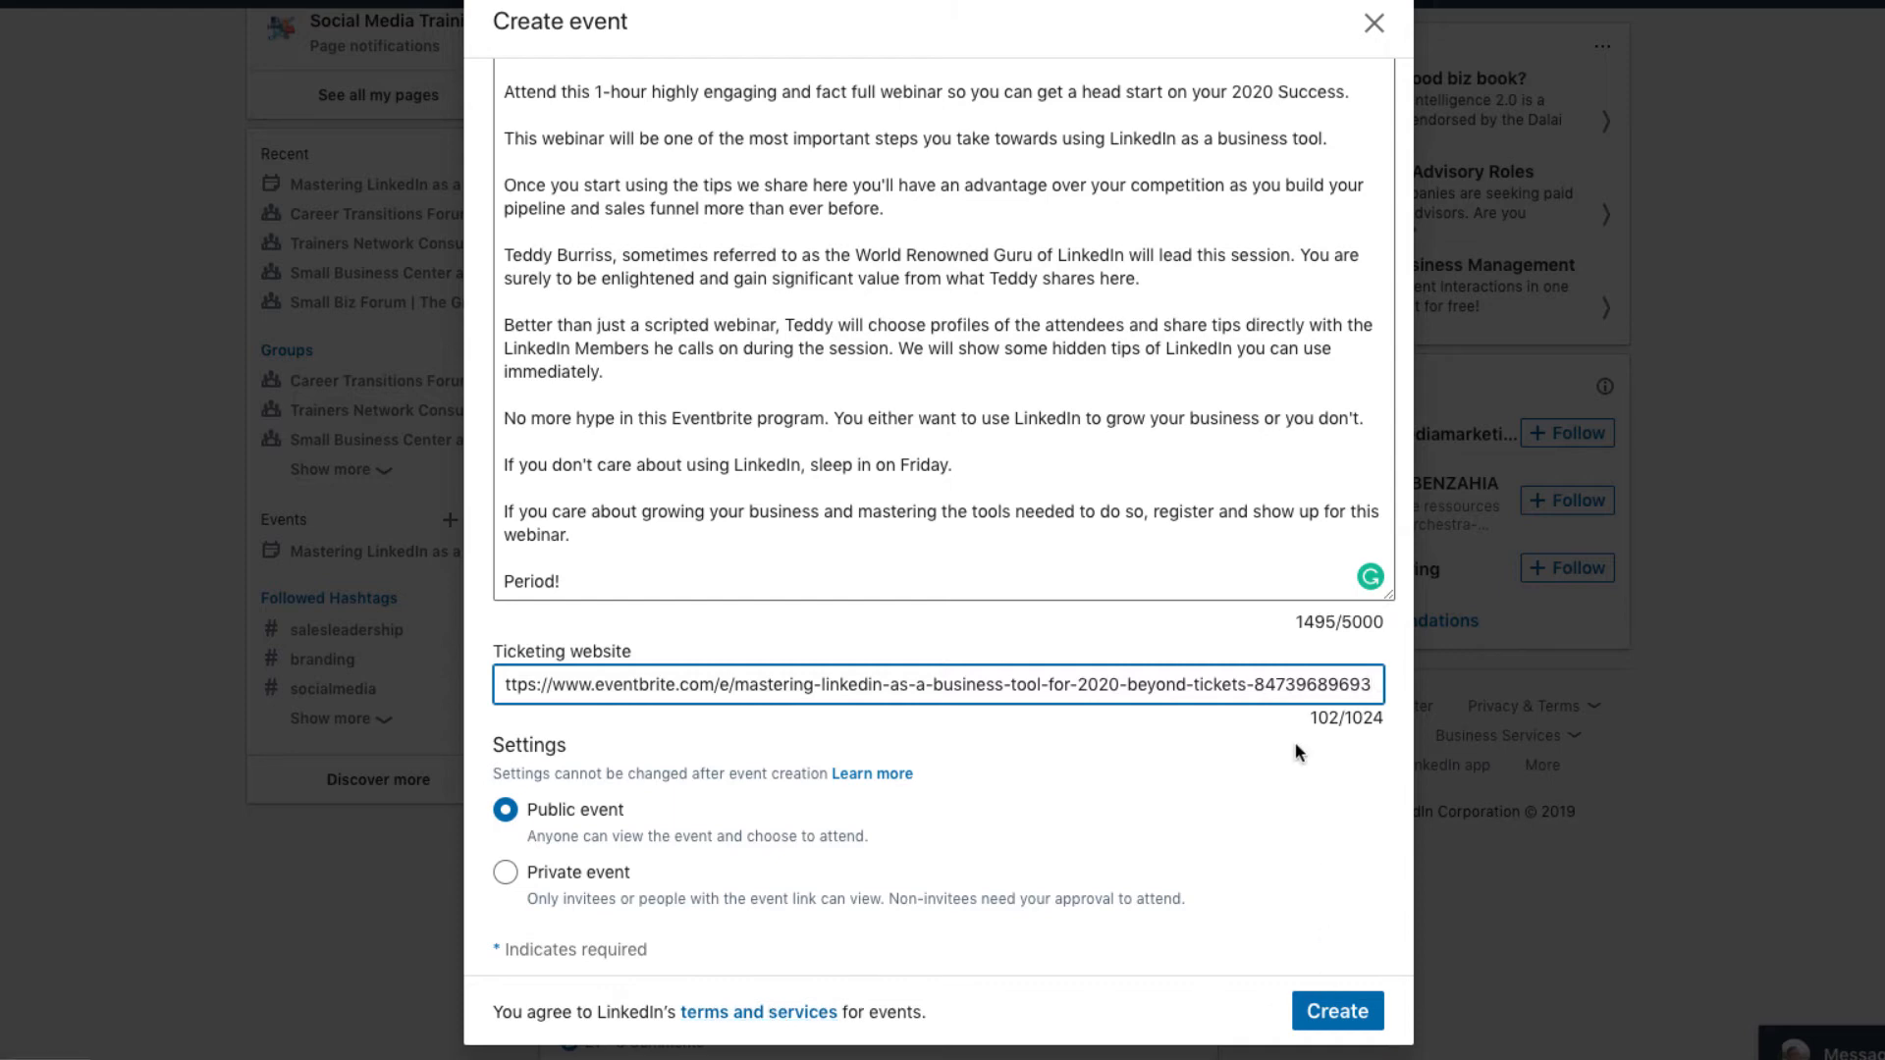
# Review the completed event details from the cover photo down to the description and create the event.
pyautogui.scroll(1, 1113, 470)
pyautogui.scroll(10, 1167, 460)
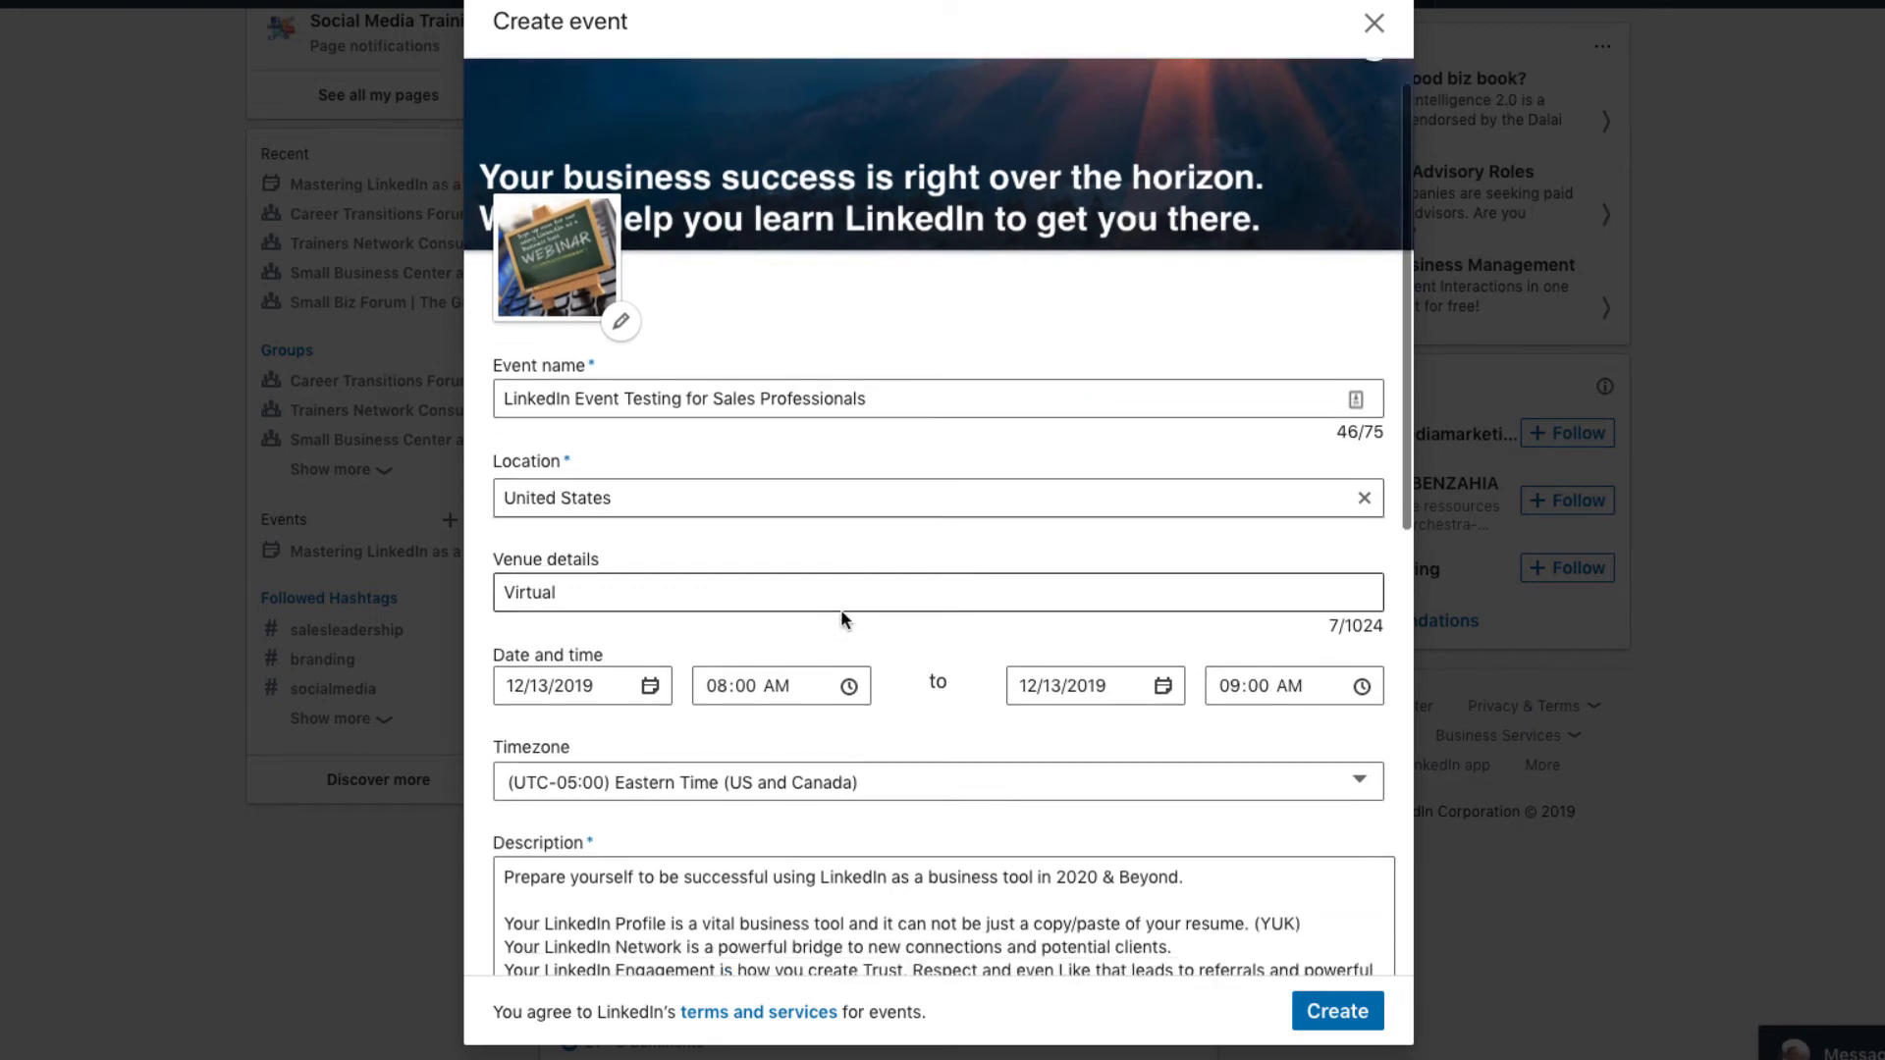
pyautogui.scroll(-3, 840, 619)
pyautogui.scroll(-1, 1043, 687)
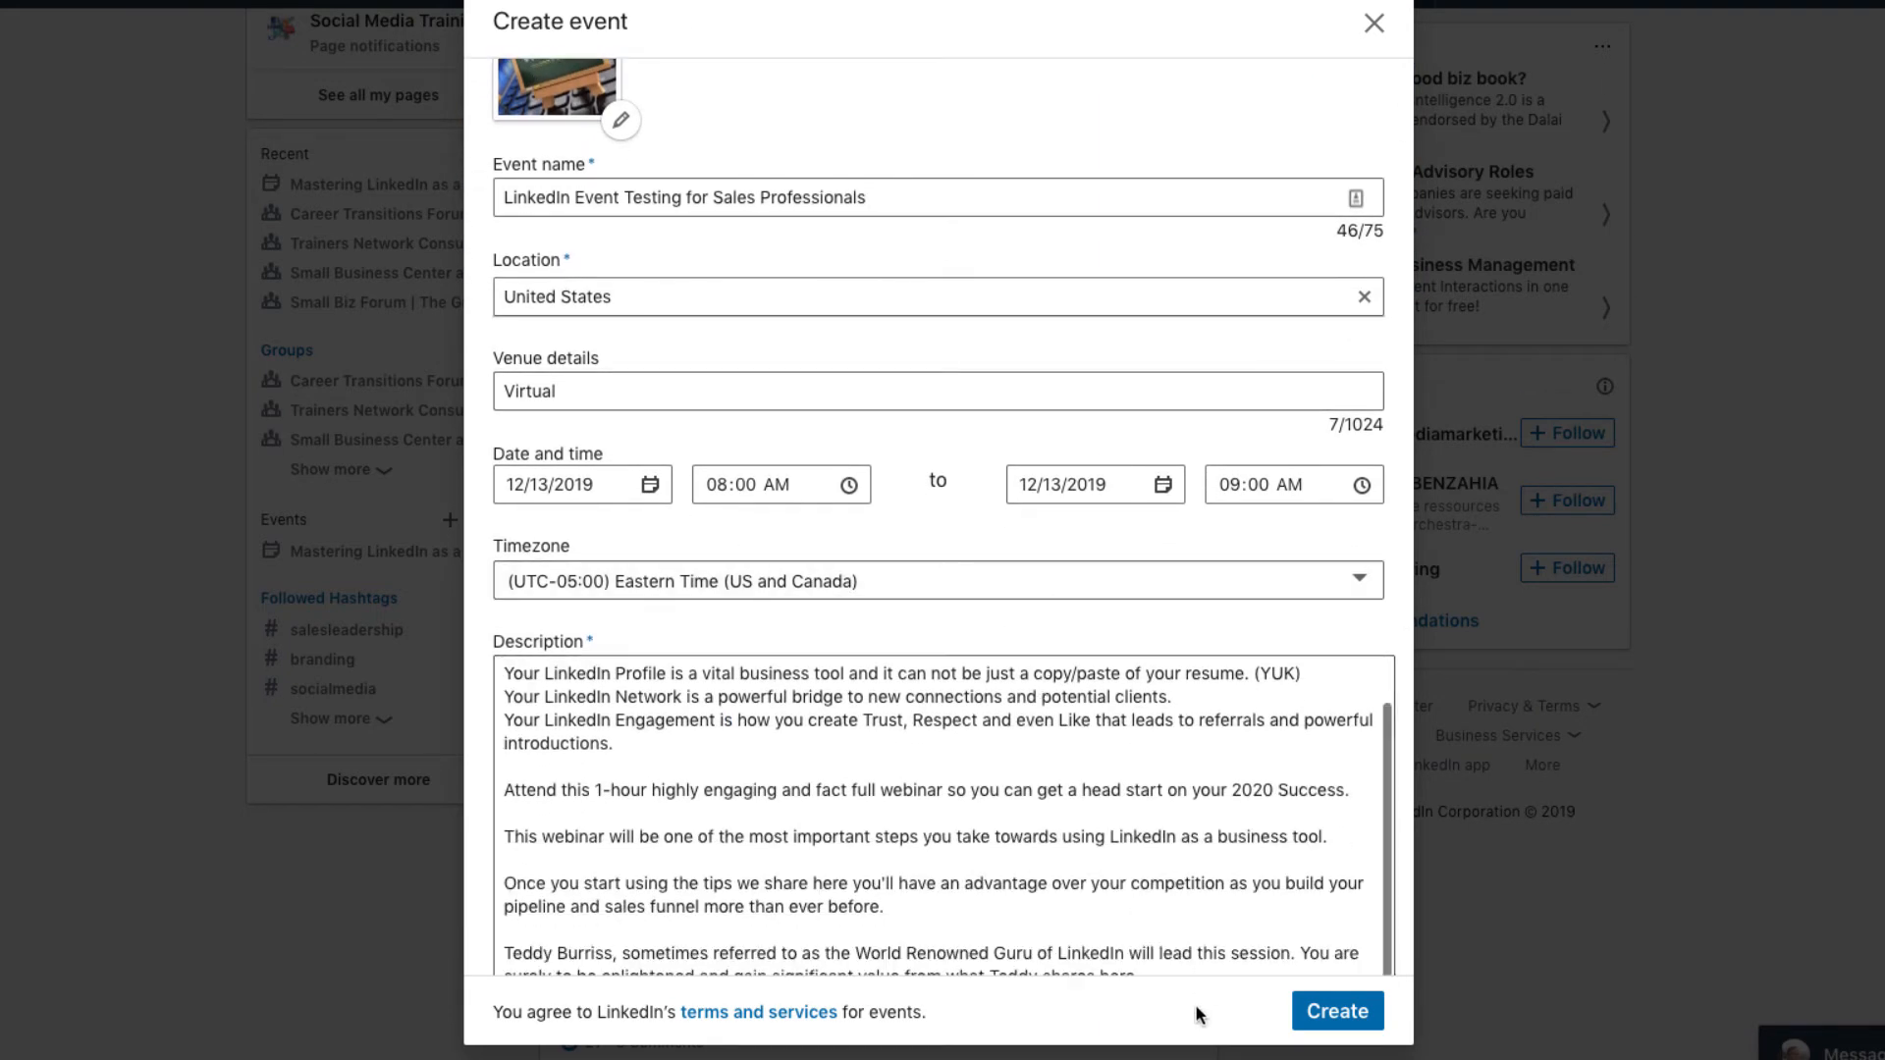
pyautogui.click(1336, 1016)
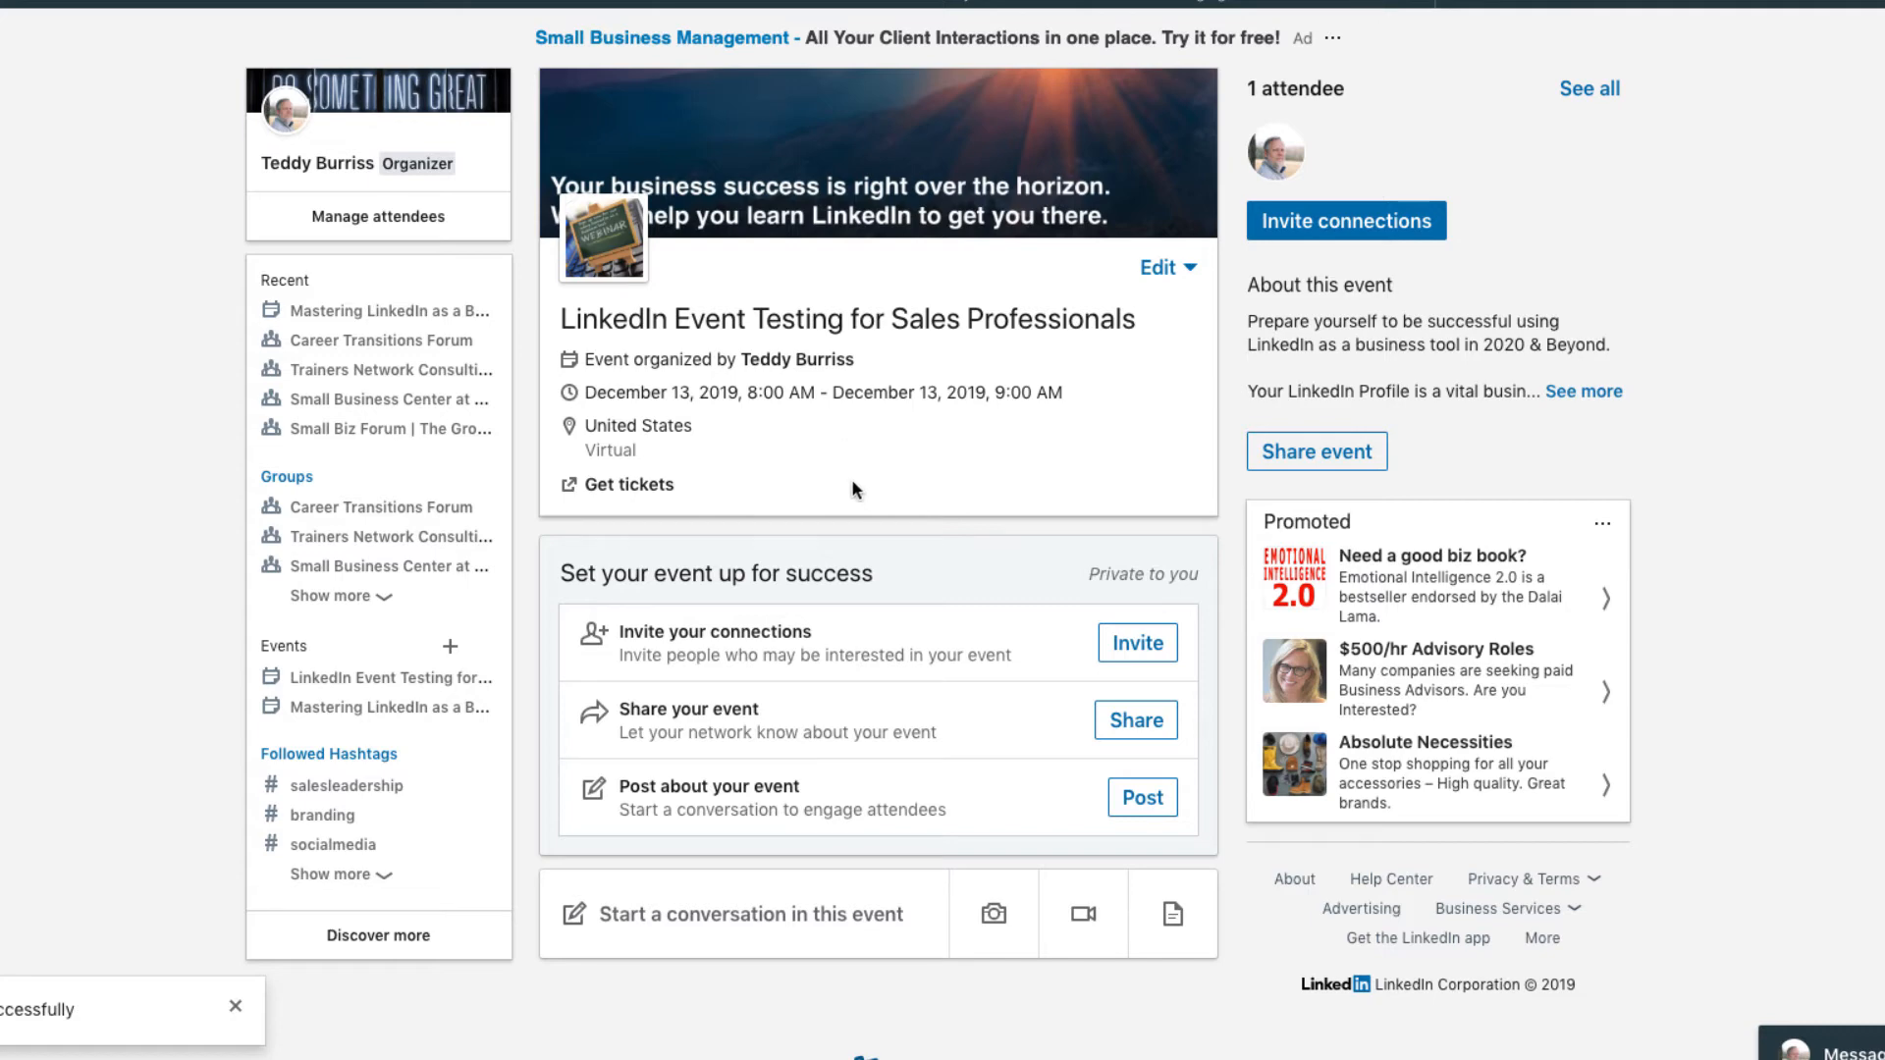
# Start inviting connections to the event and filter them by the Transportation/Trucking/Railroad industry.
pyautogui.scroll(-1, 883, 521)
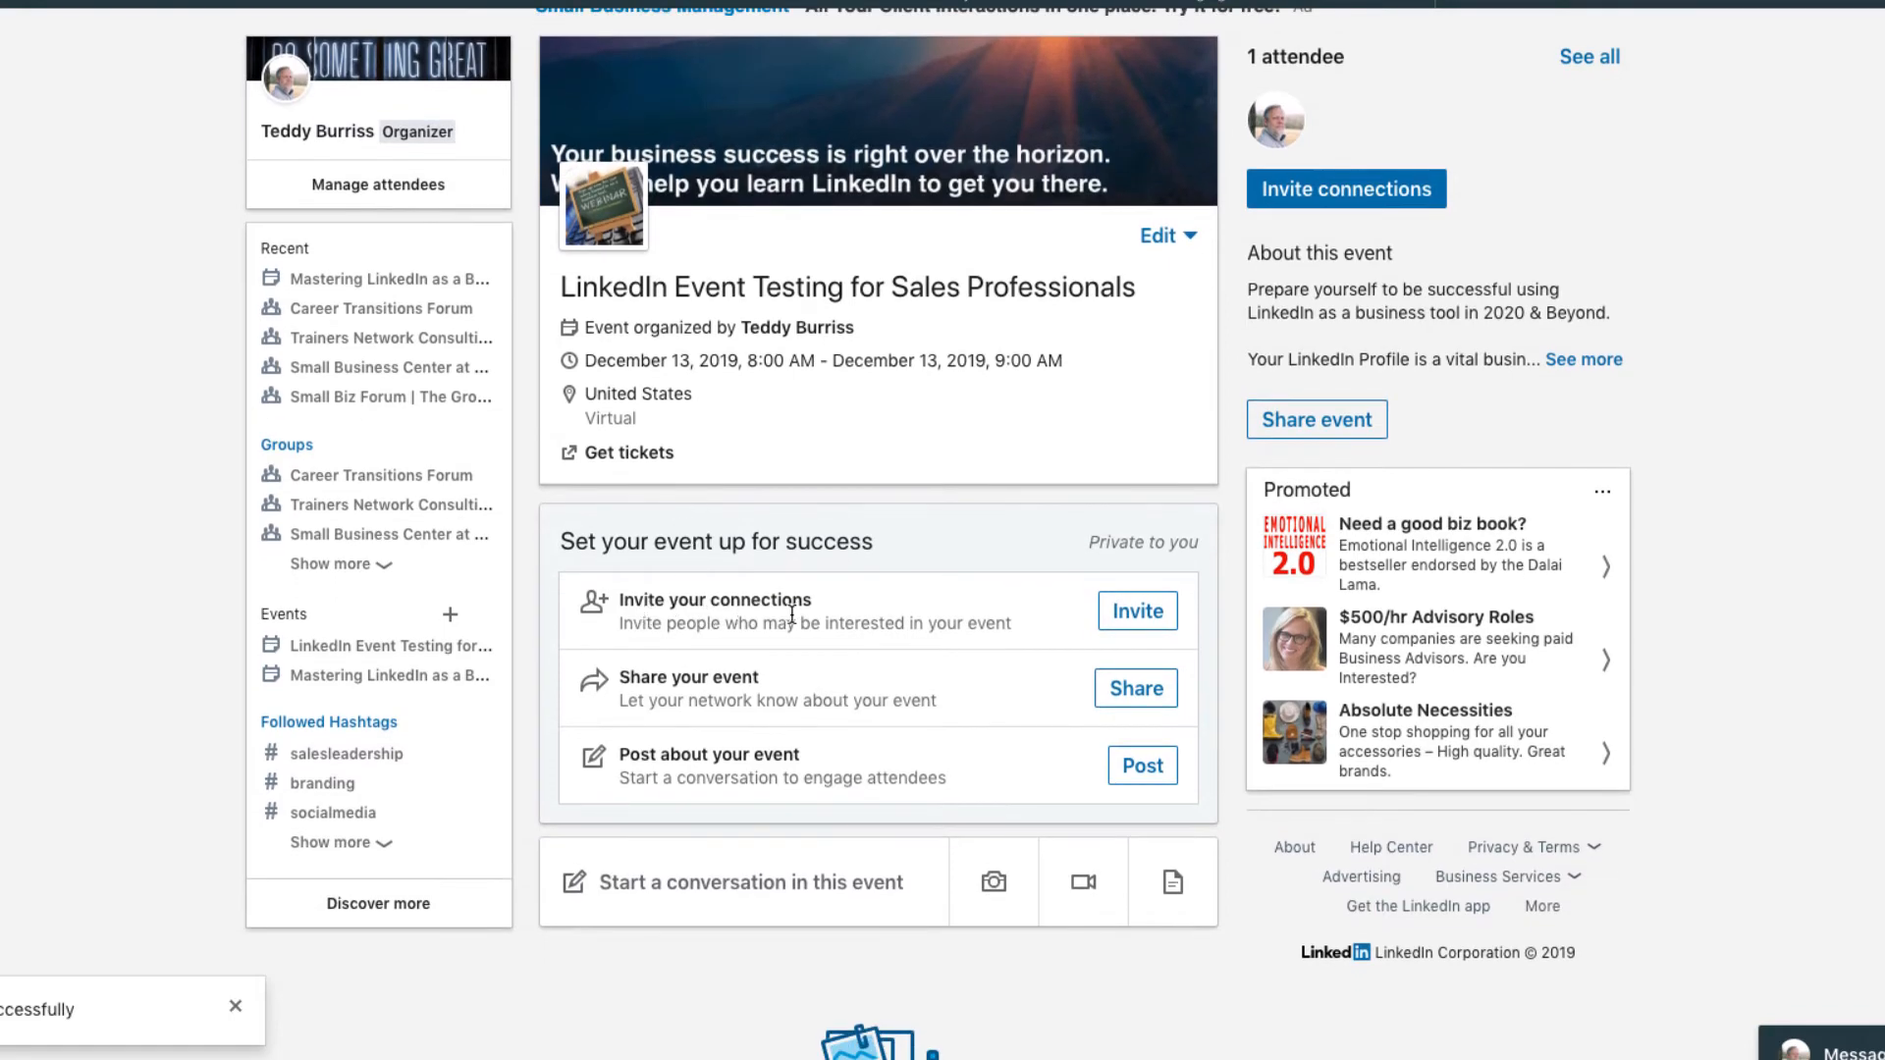
pyautogui.click(1139, 619)
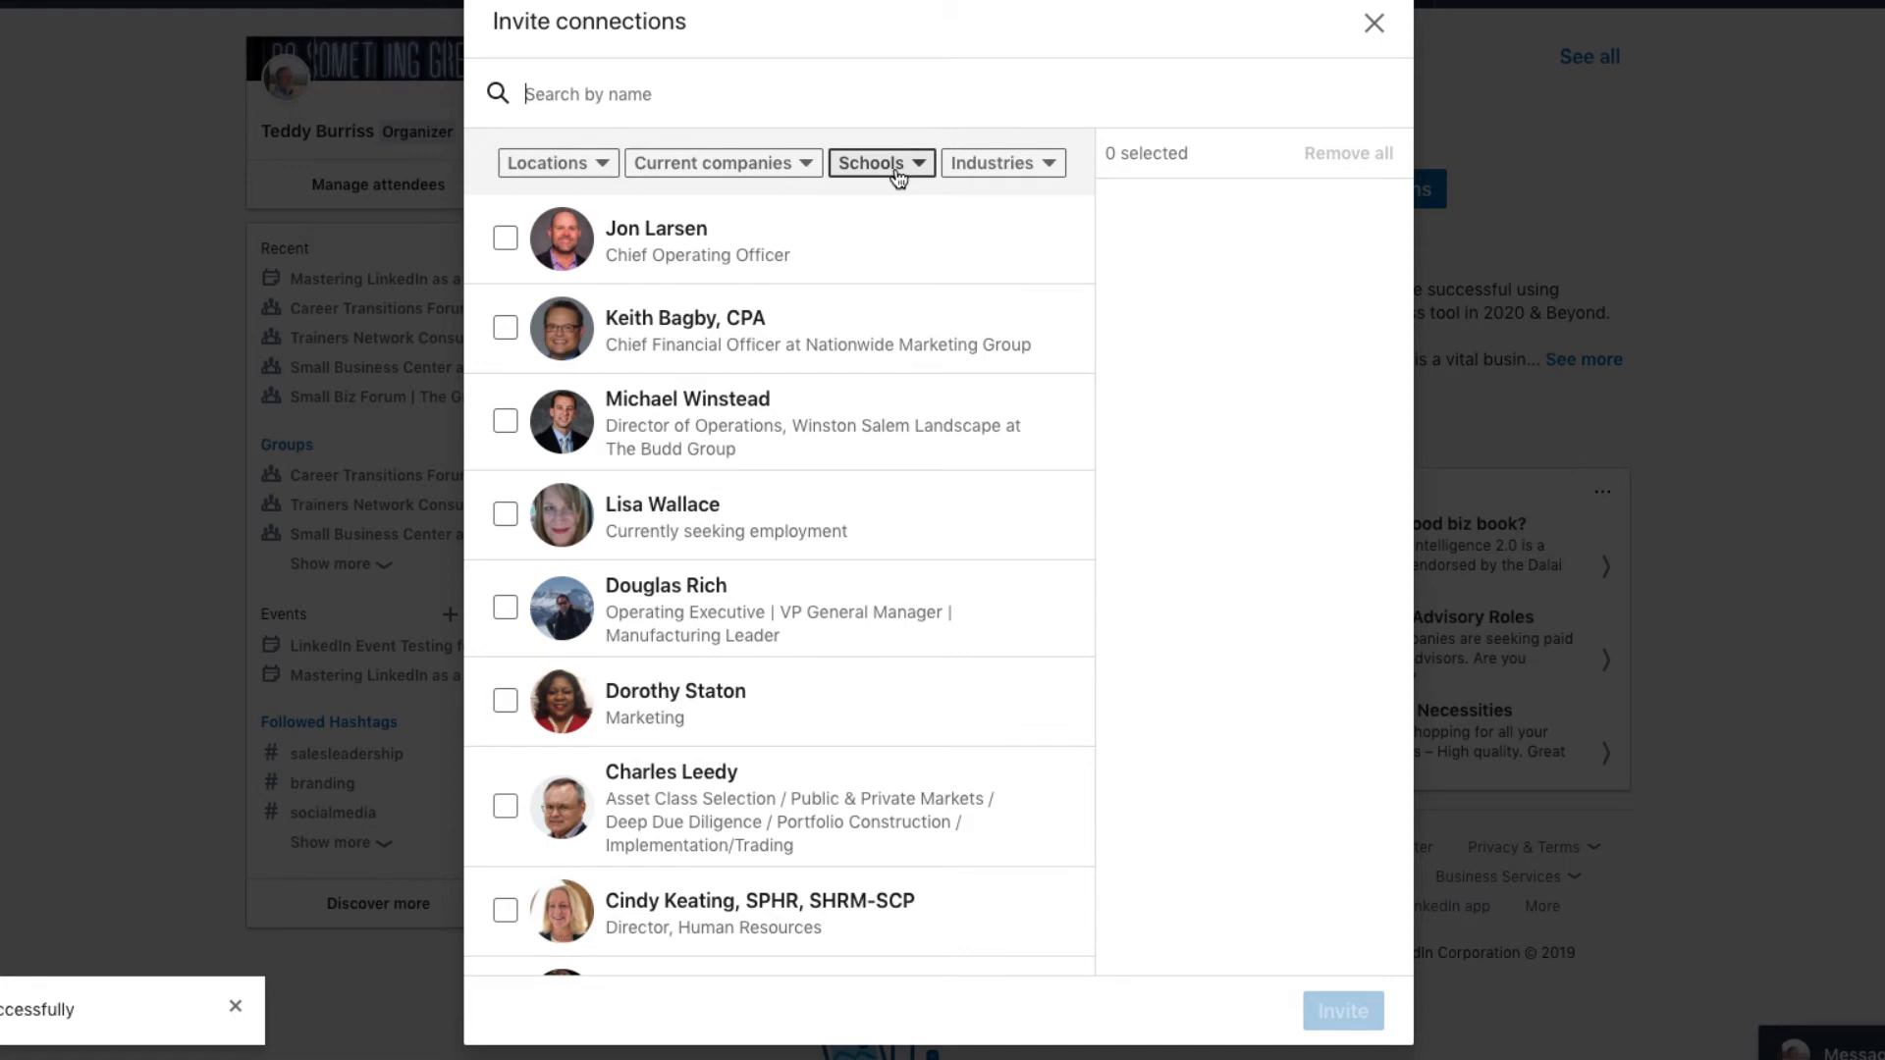
pyautogui.click(1033, 177)
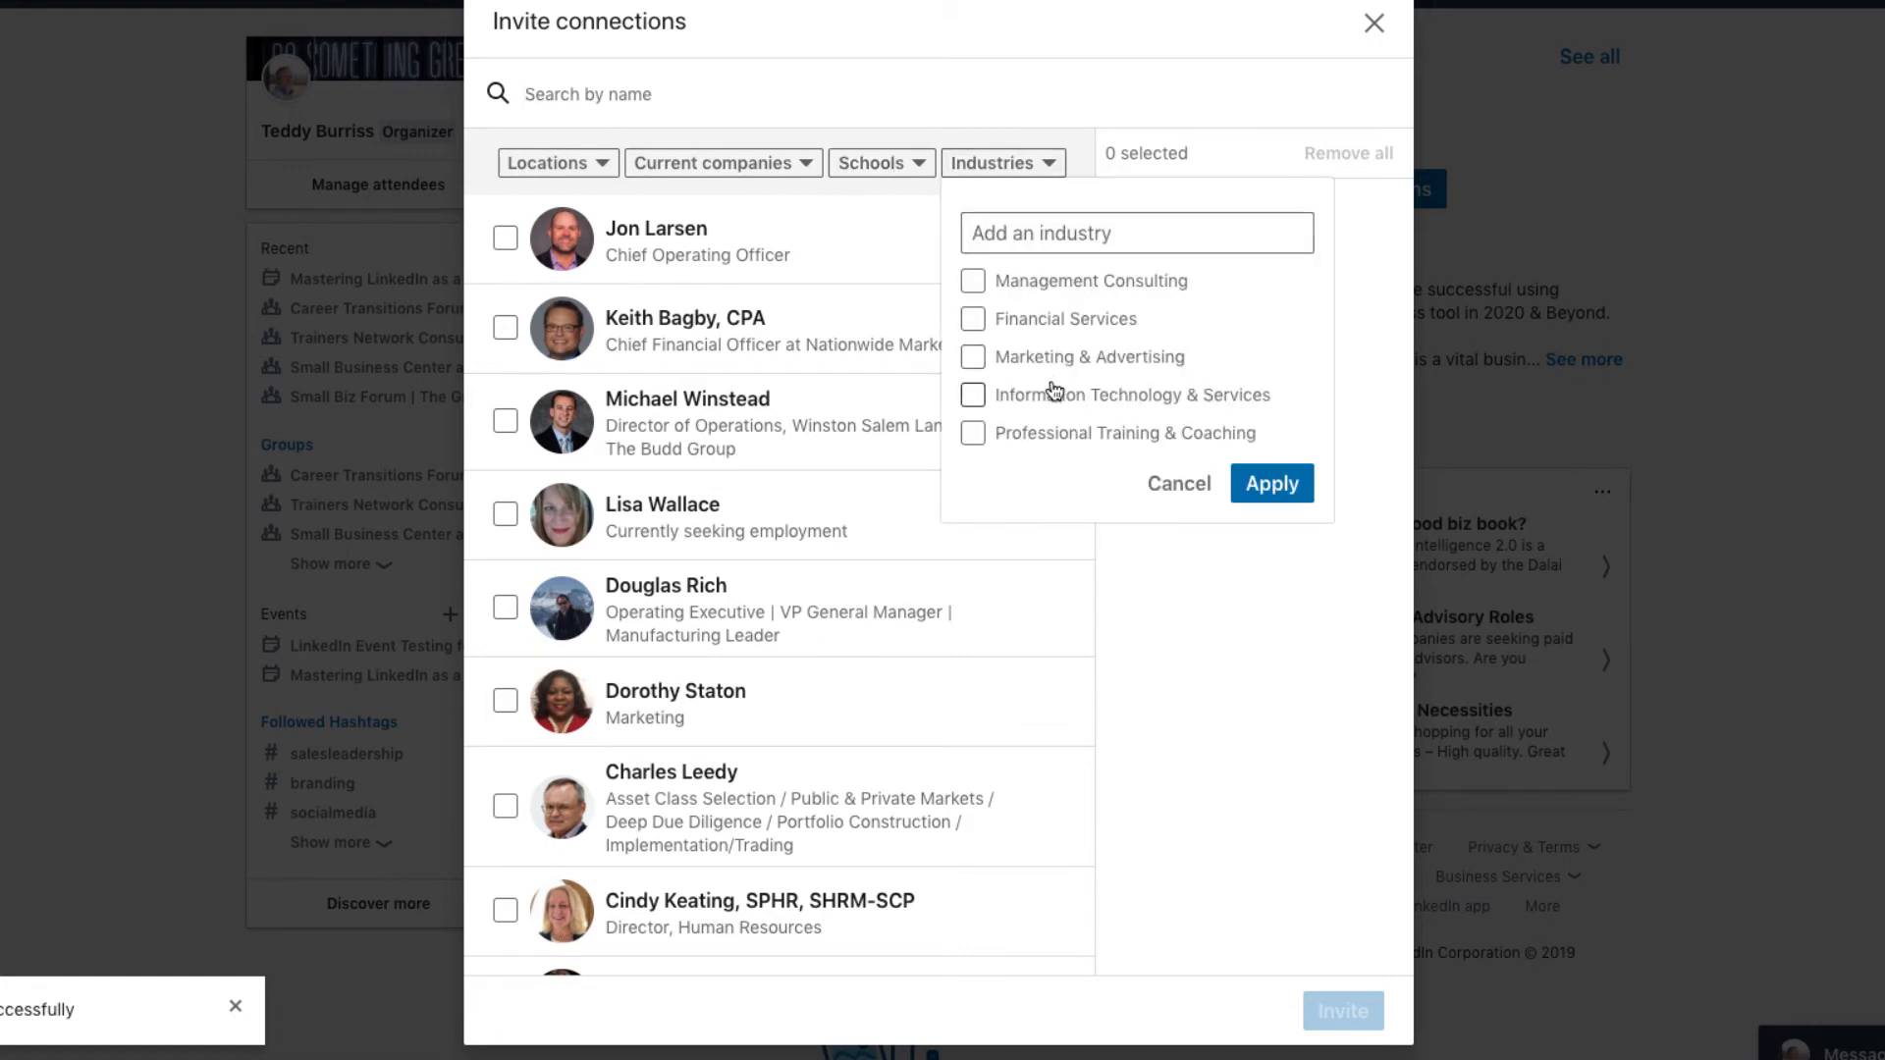
pyautogui.click(1045, 240)
pyautogui.write('tr')
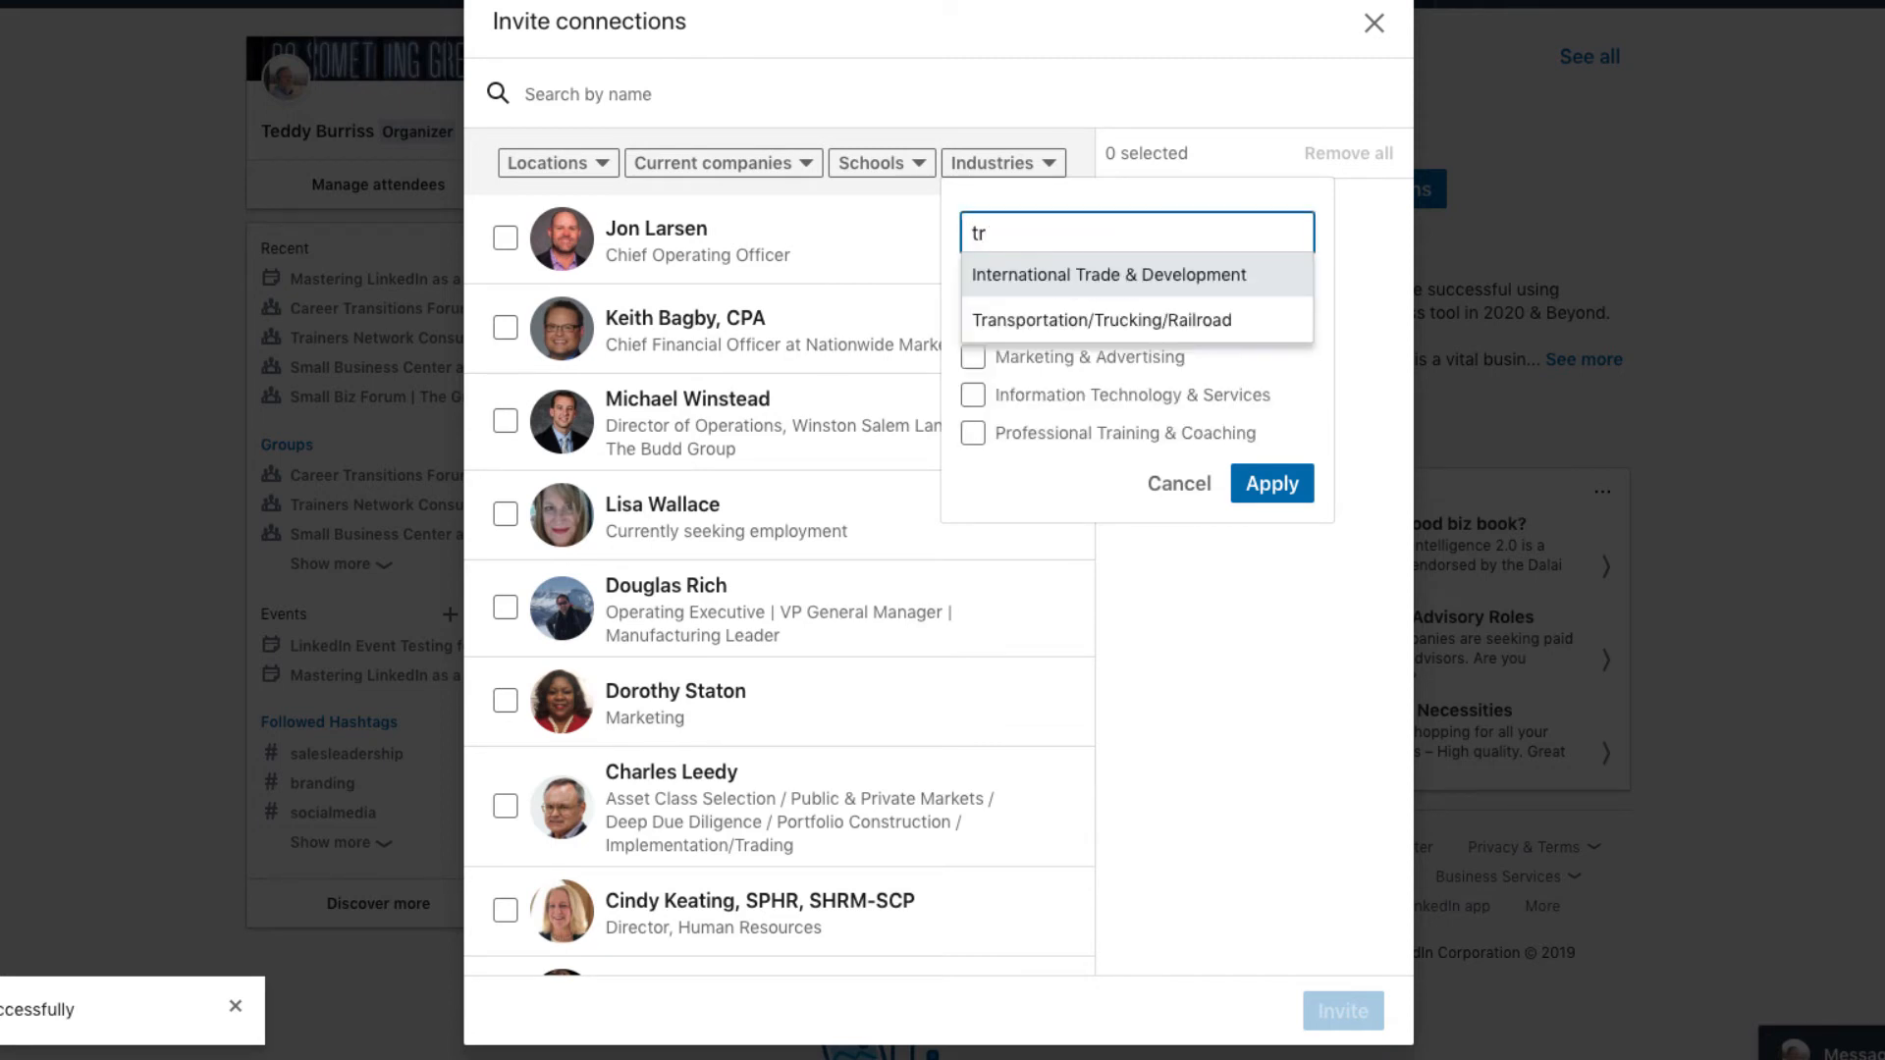
pyautogui.click(1022, 318)
pyautogui.click(1266, 520)
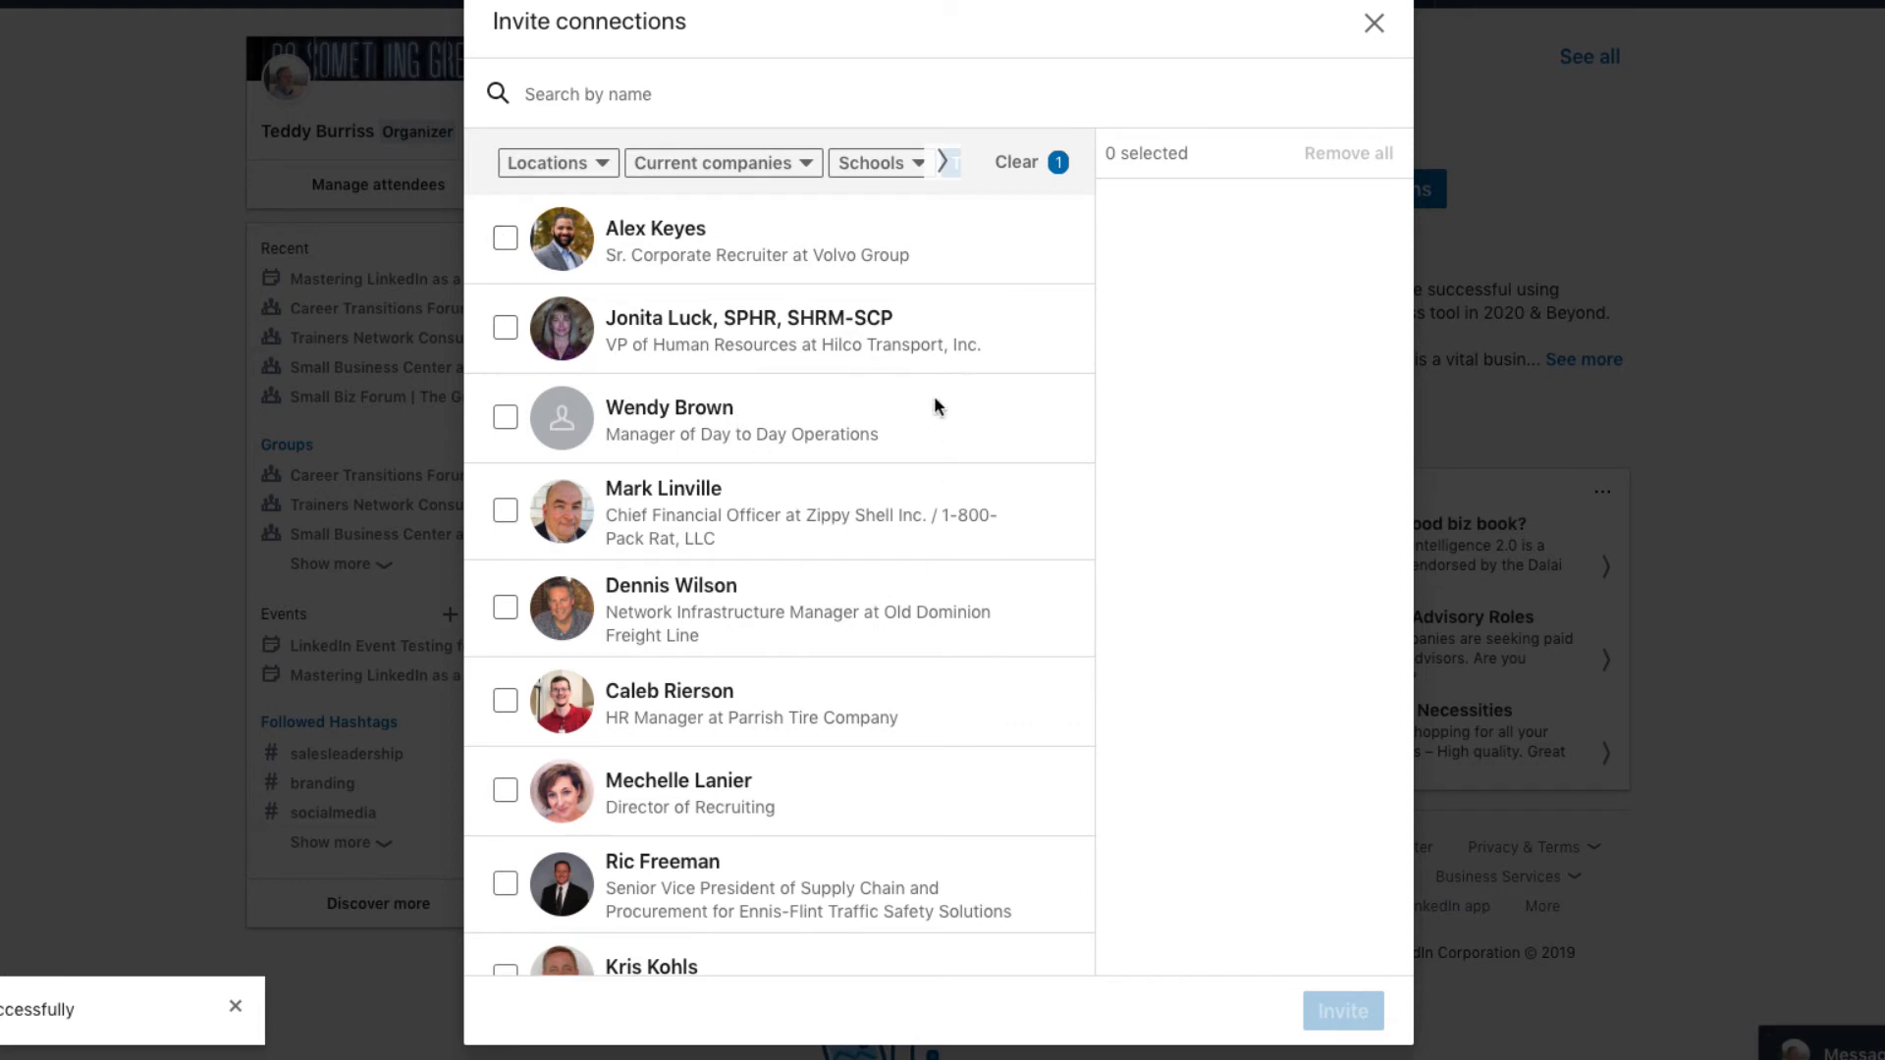
# Select the first six connections in the filtered list plus the eighth and ninth, and send them the event invitation.
pyautogui.click(505, 237)
pyautogui.click(504, 330)
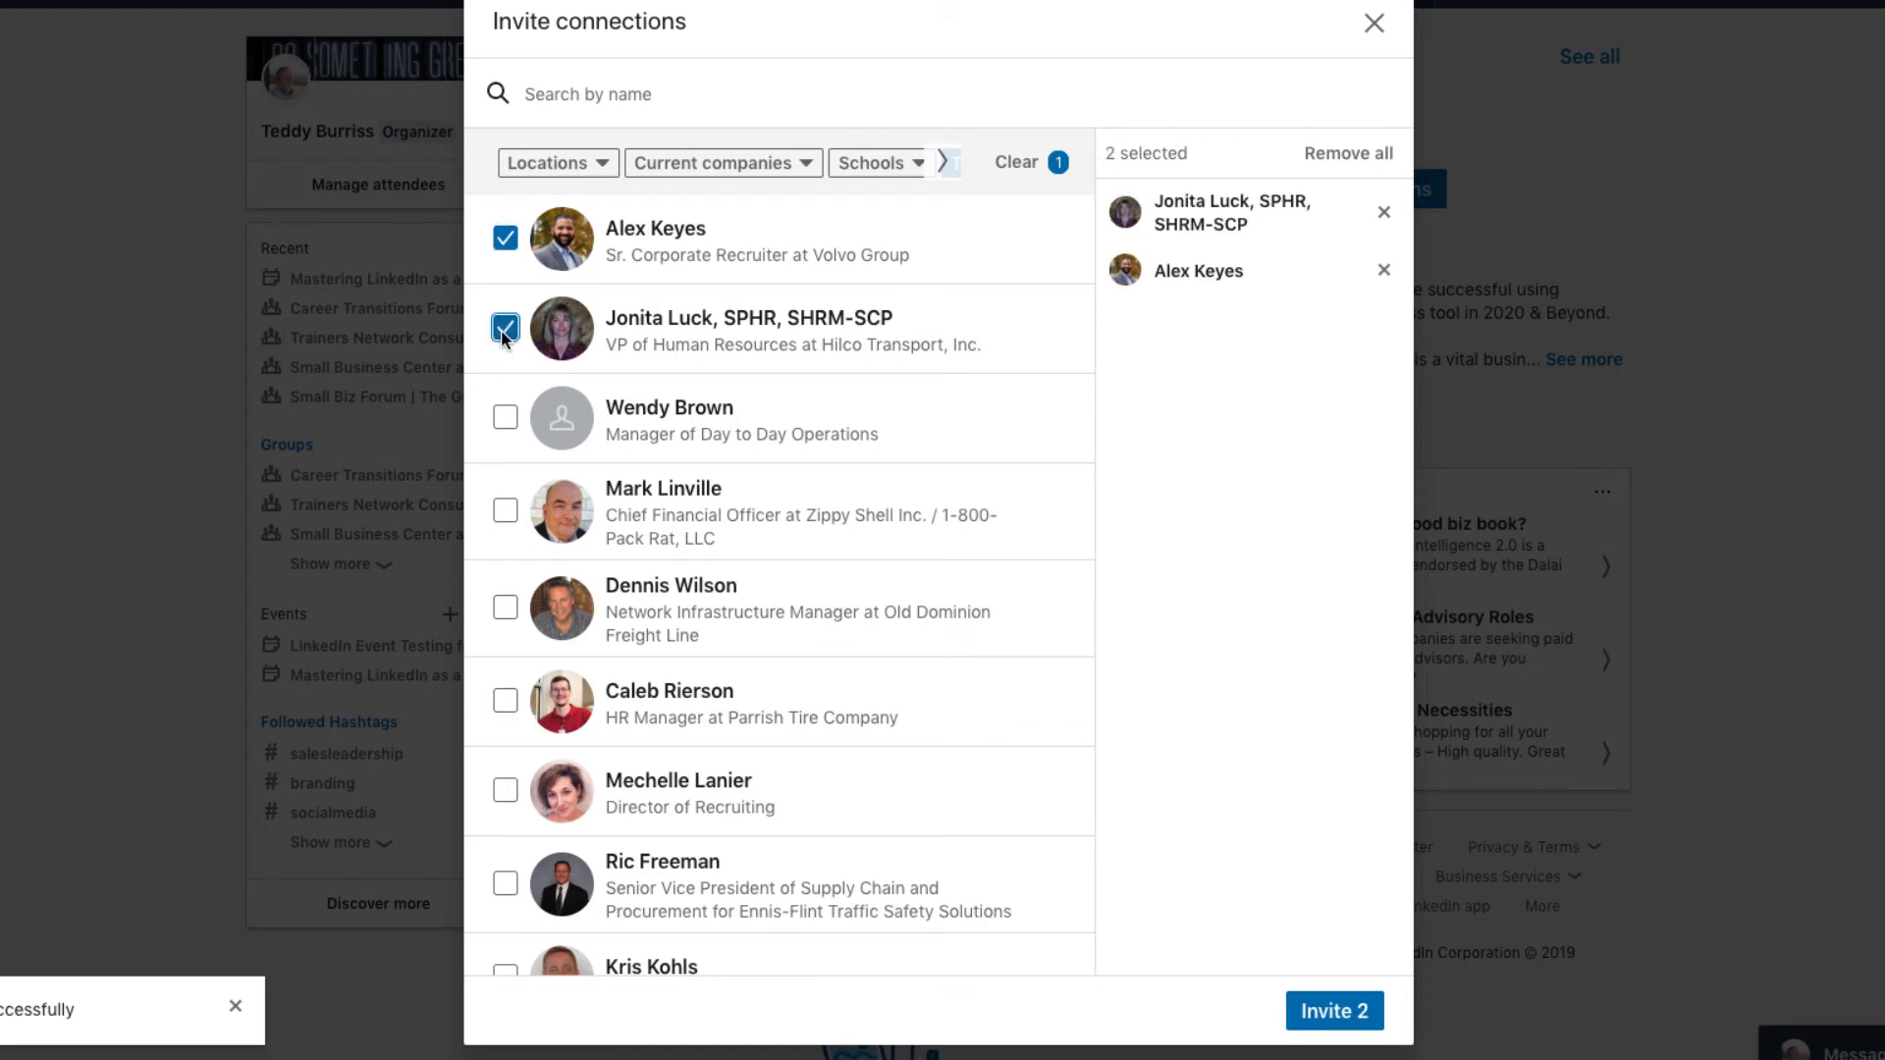
pyautogui.click(506, 416)
pyautogui.click(504, 509)
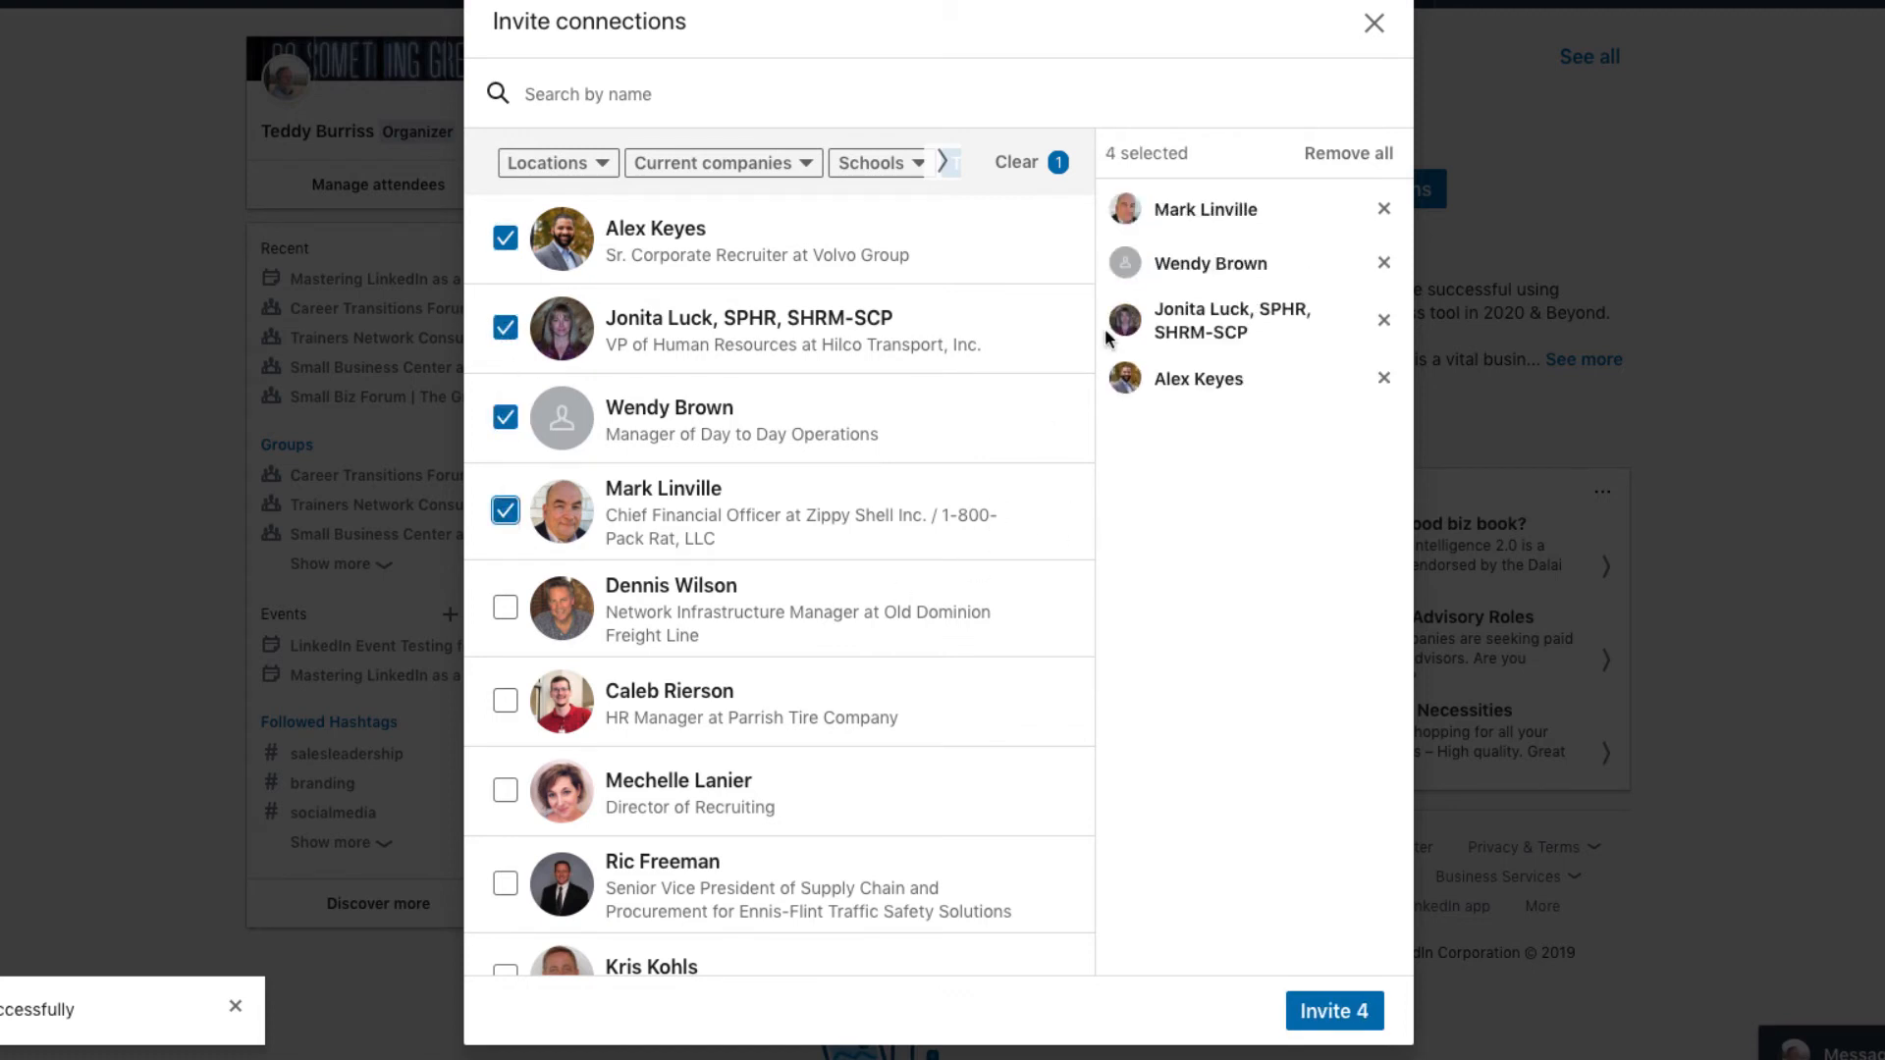
pyautogui.click(505, 608)
pyautogui.click(504, 700)
pyautogui.scroll(-3, 795, 717)
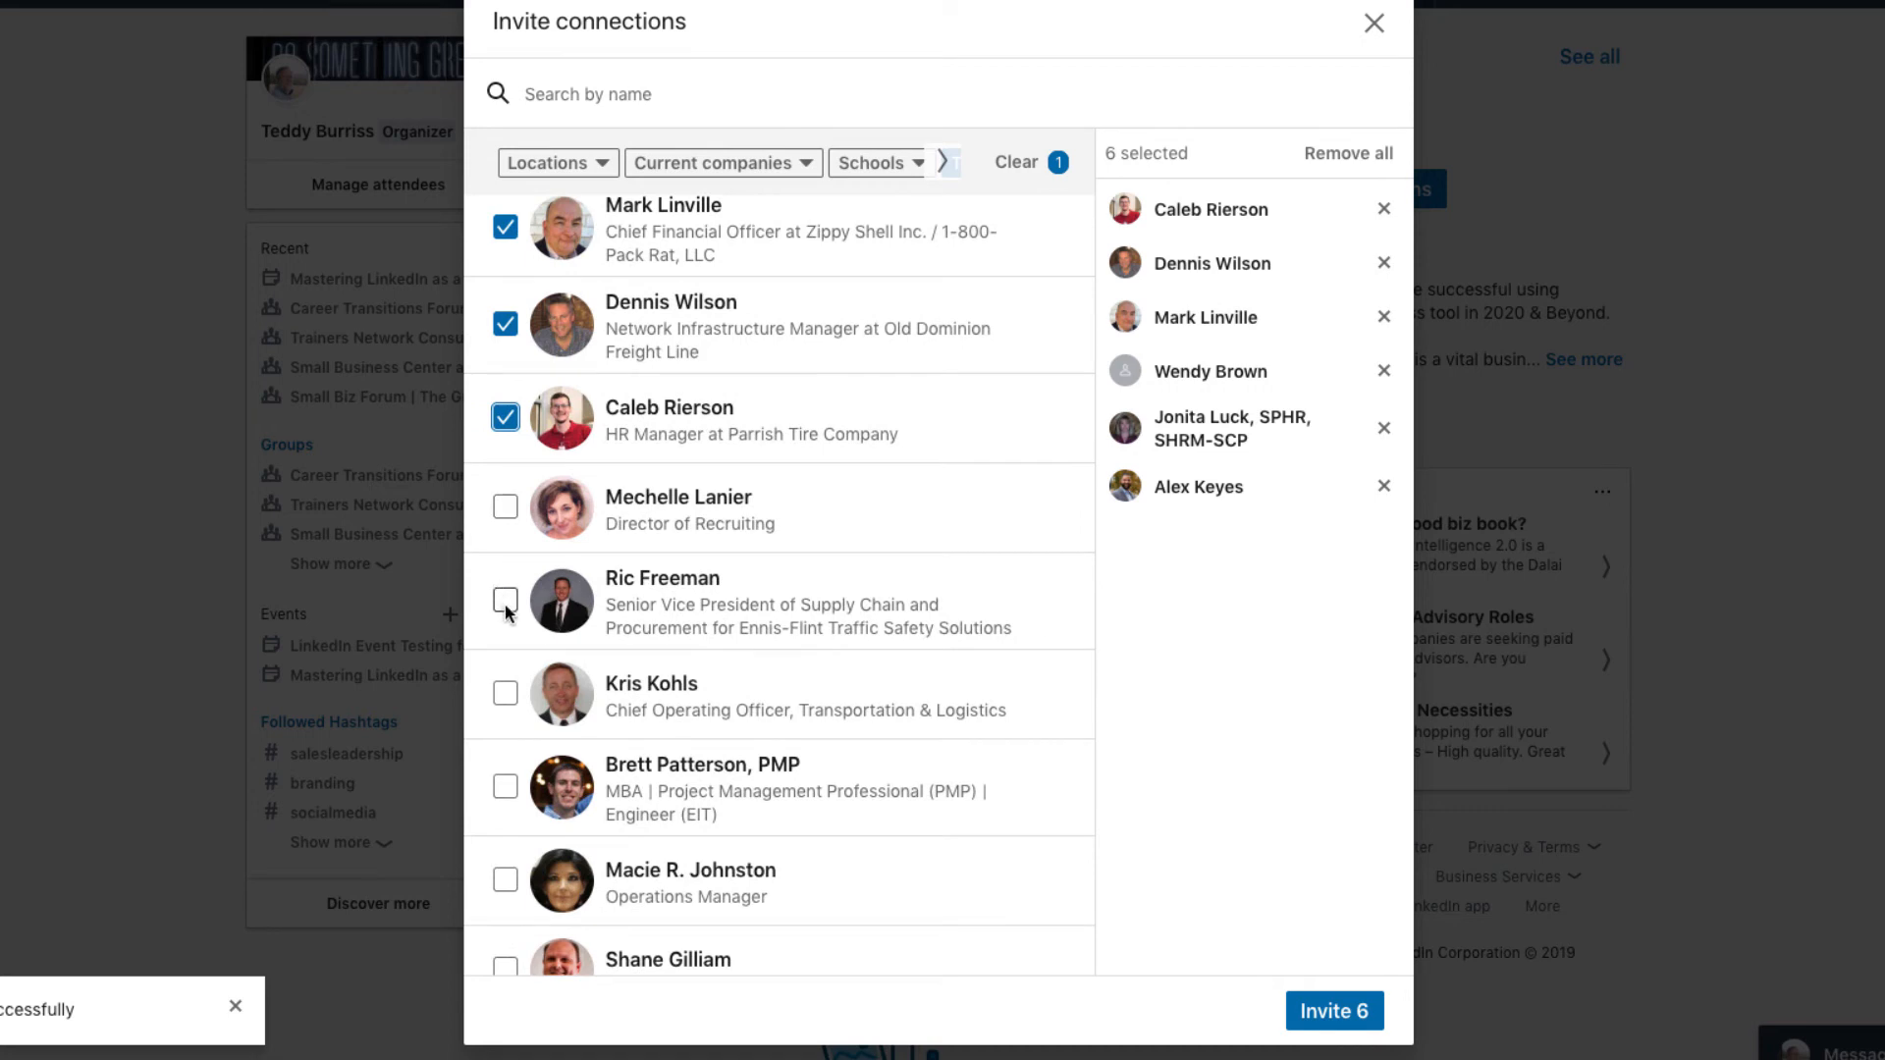
pyautogui.click(505, 602)
pyautogui.click(505, 693)
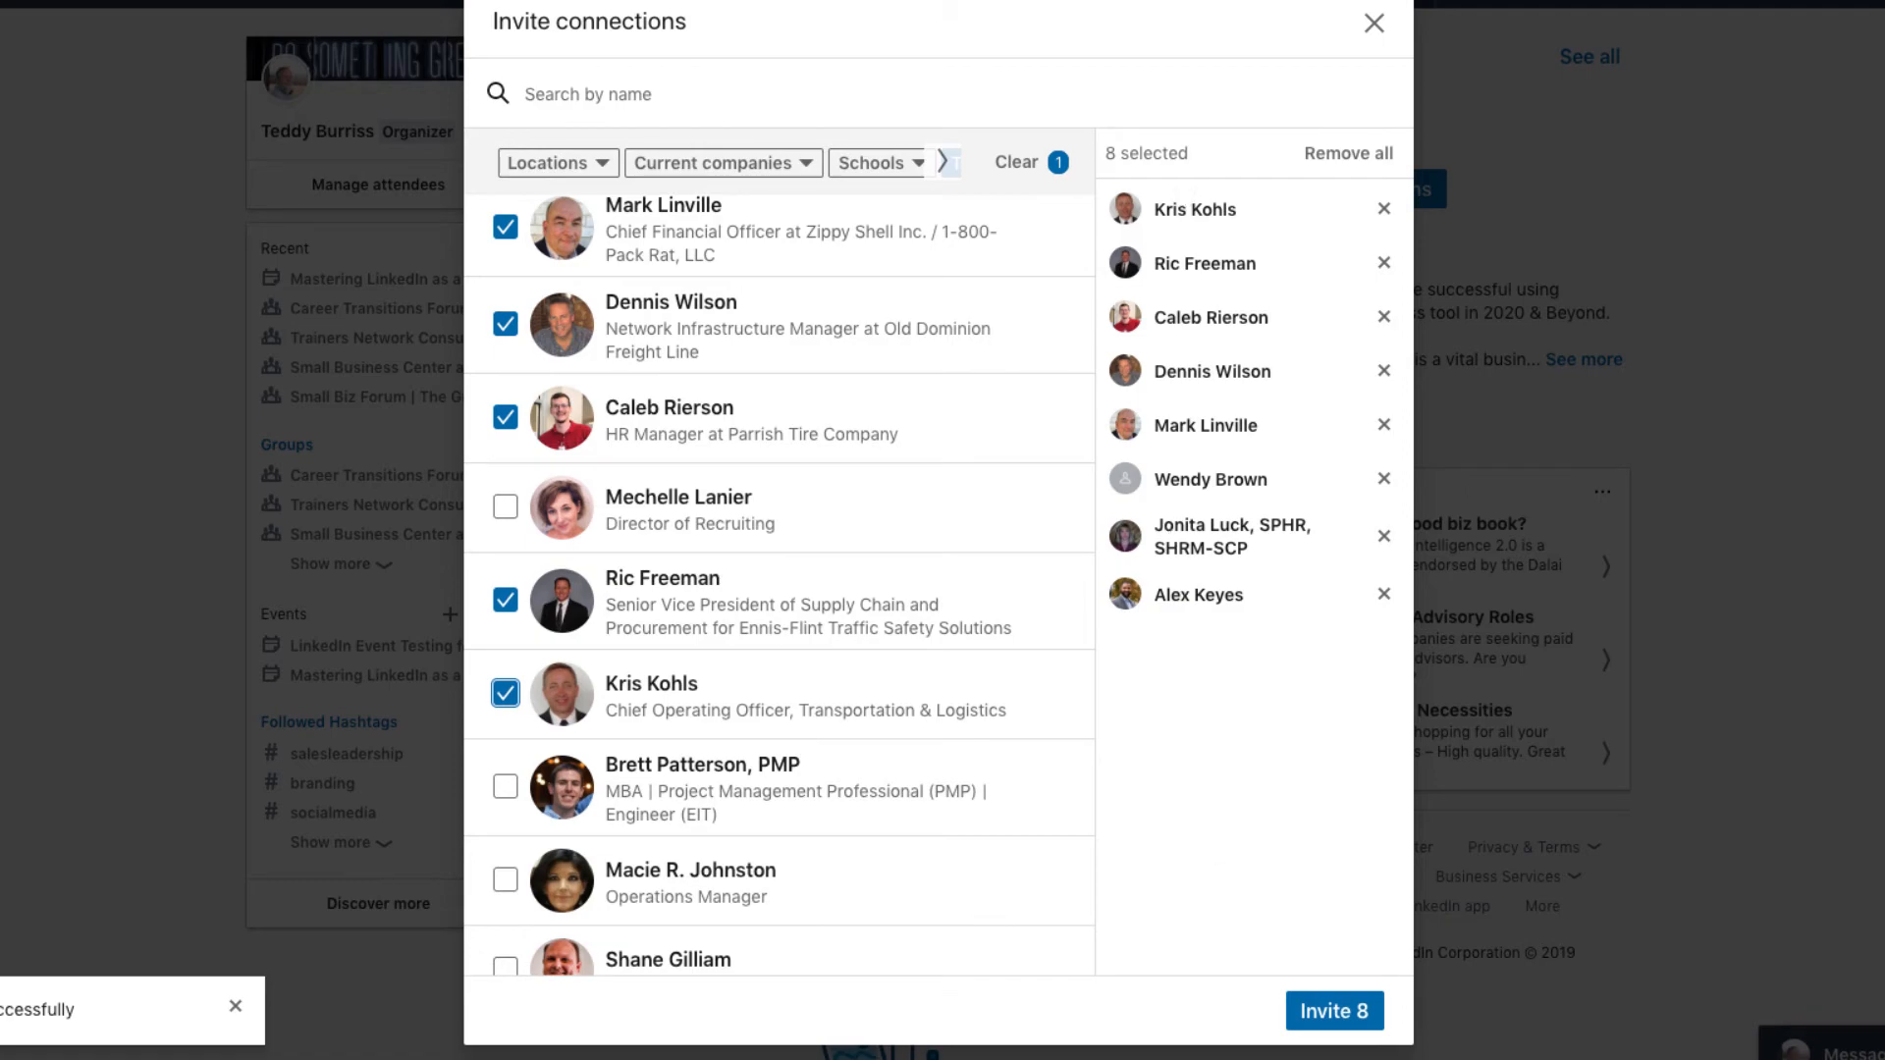
pyautogui.click(1333, 1021)
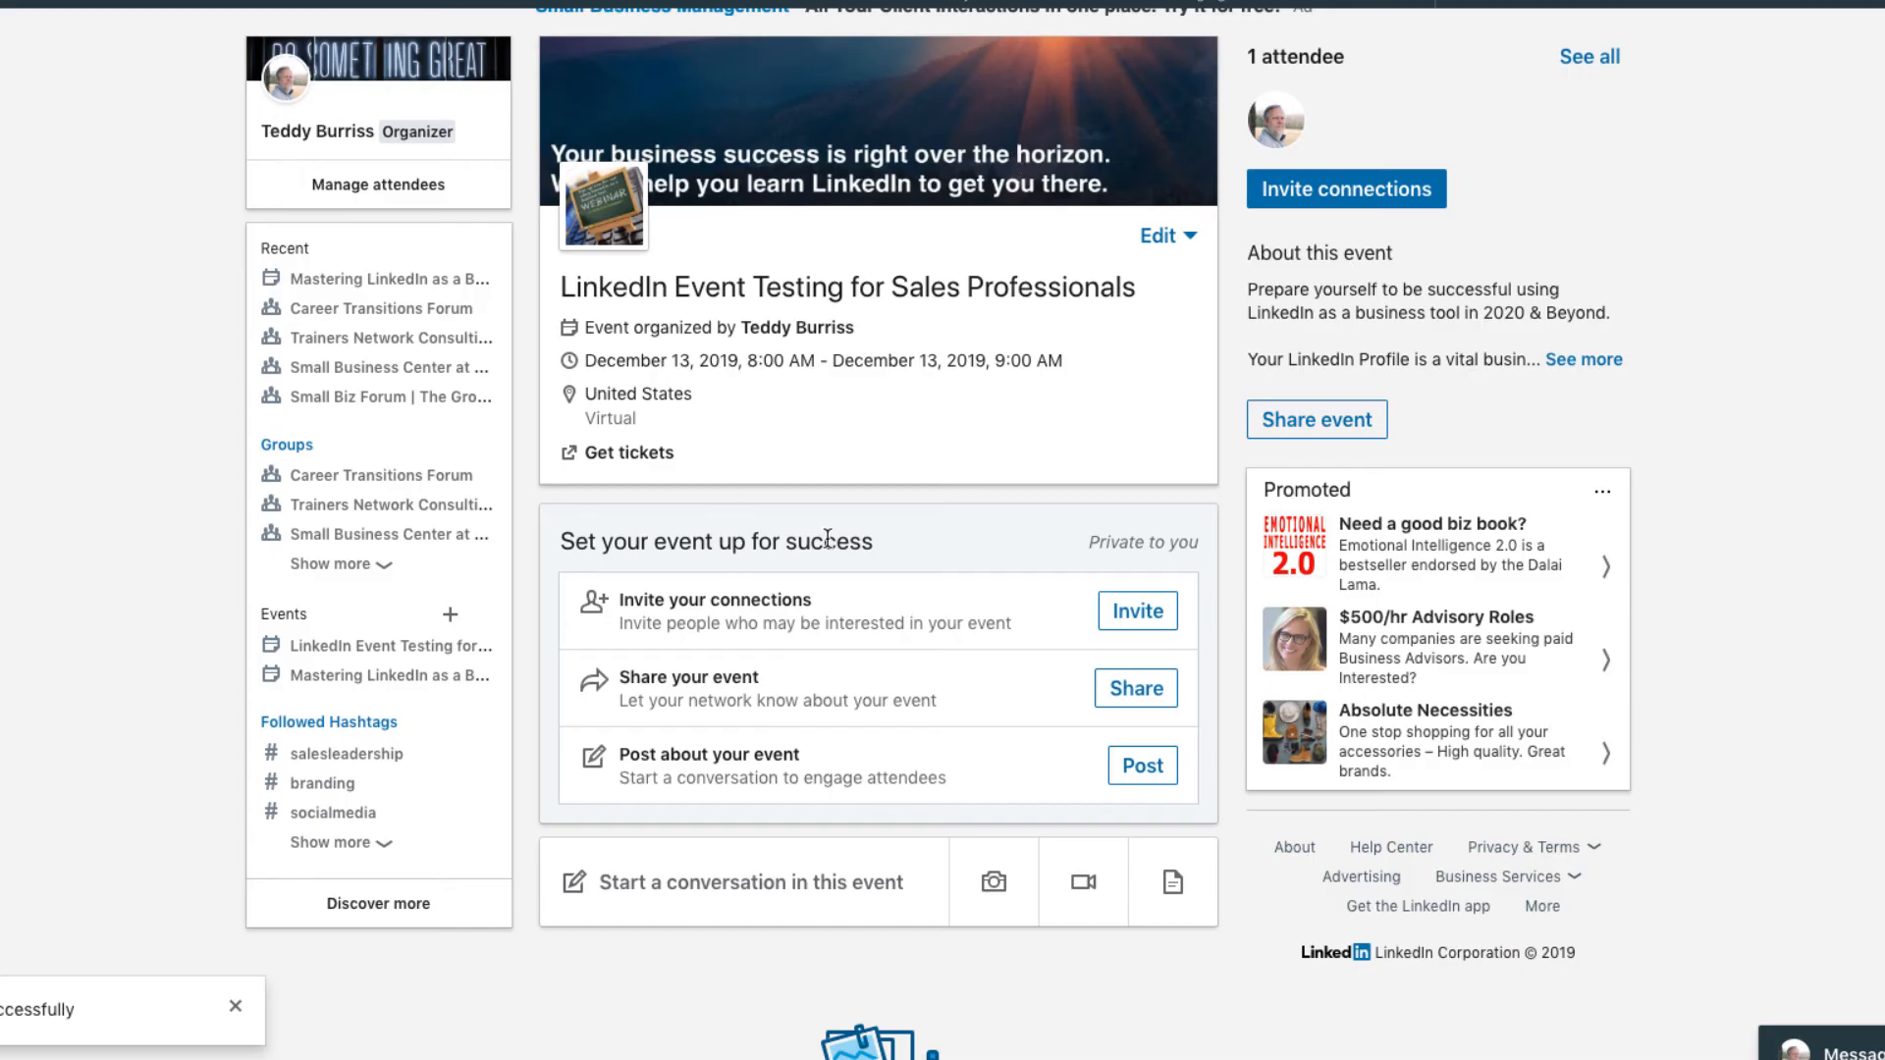
# Try limiting the event's share post to the Trainers Network Consulting & Training group, and discard the share.
pyautogui.click(1104, 699)
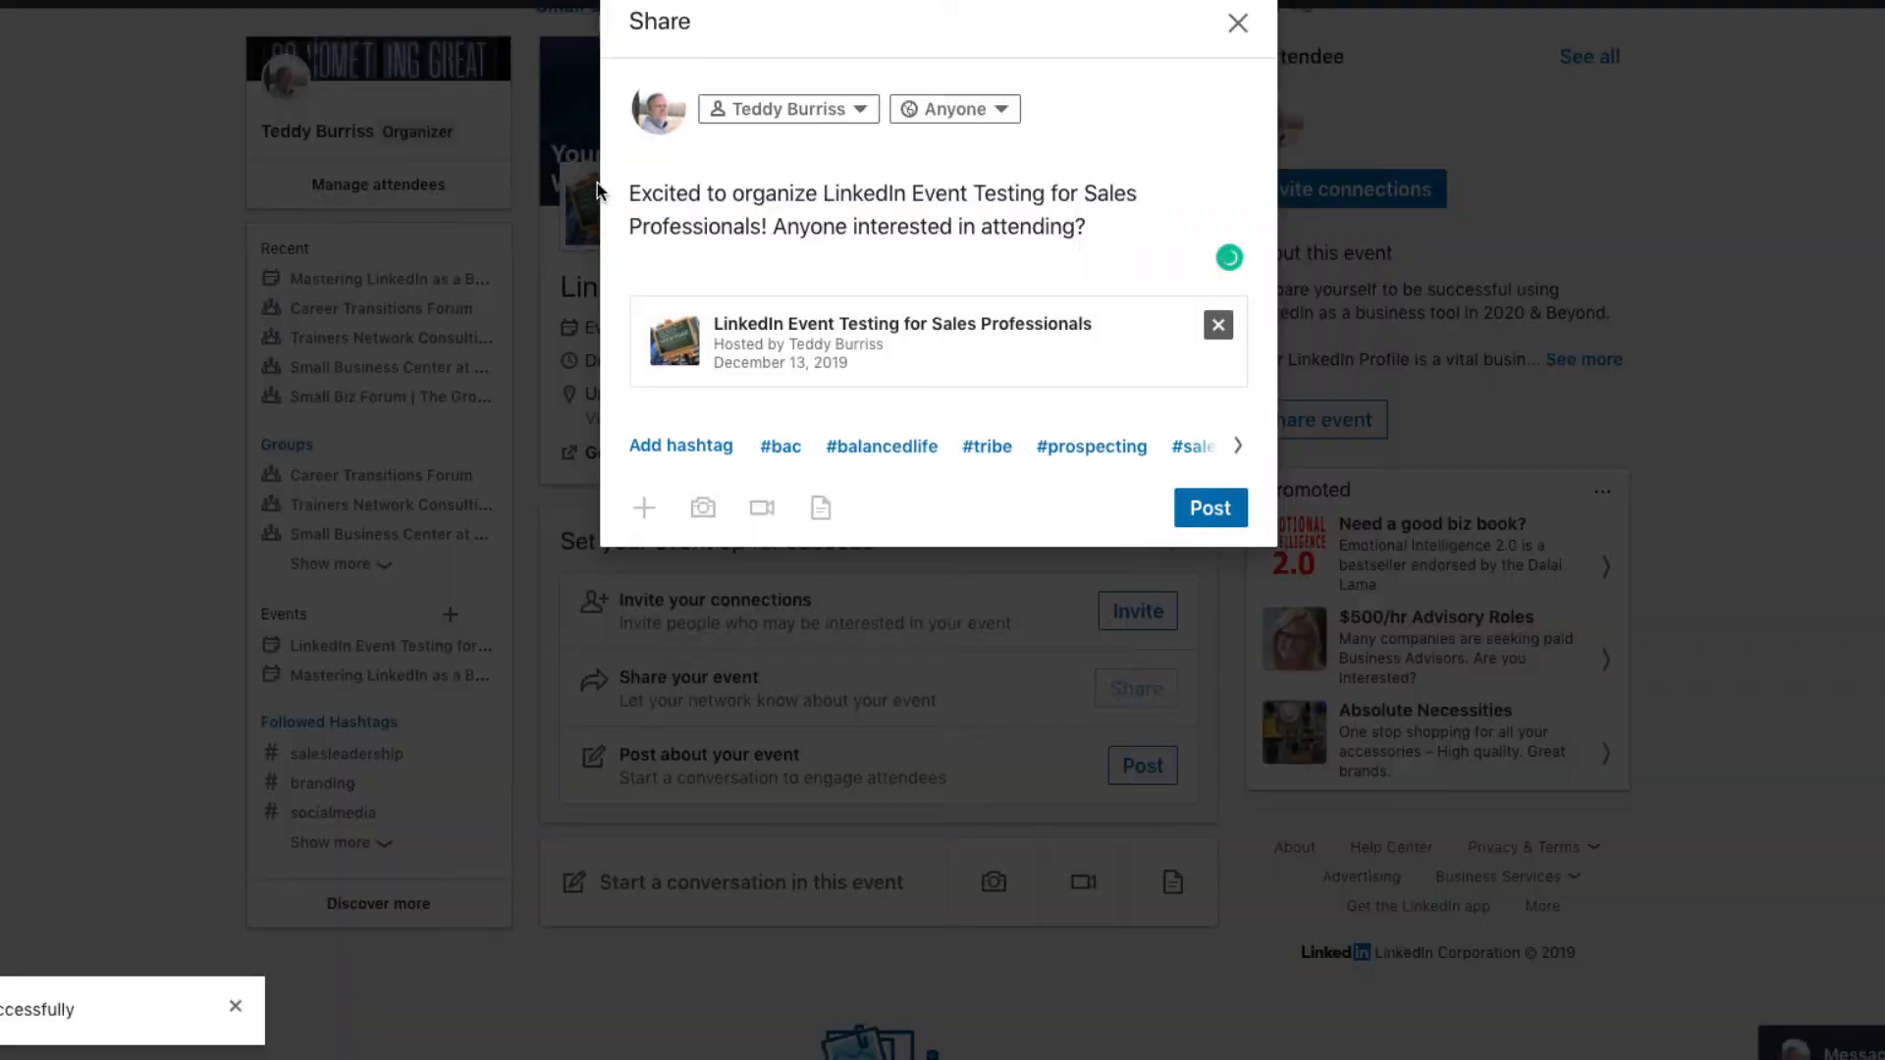
pyautogui.moveTo(757, 250)
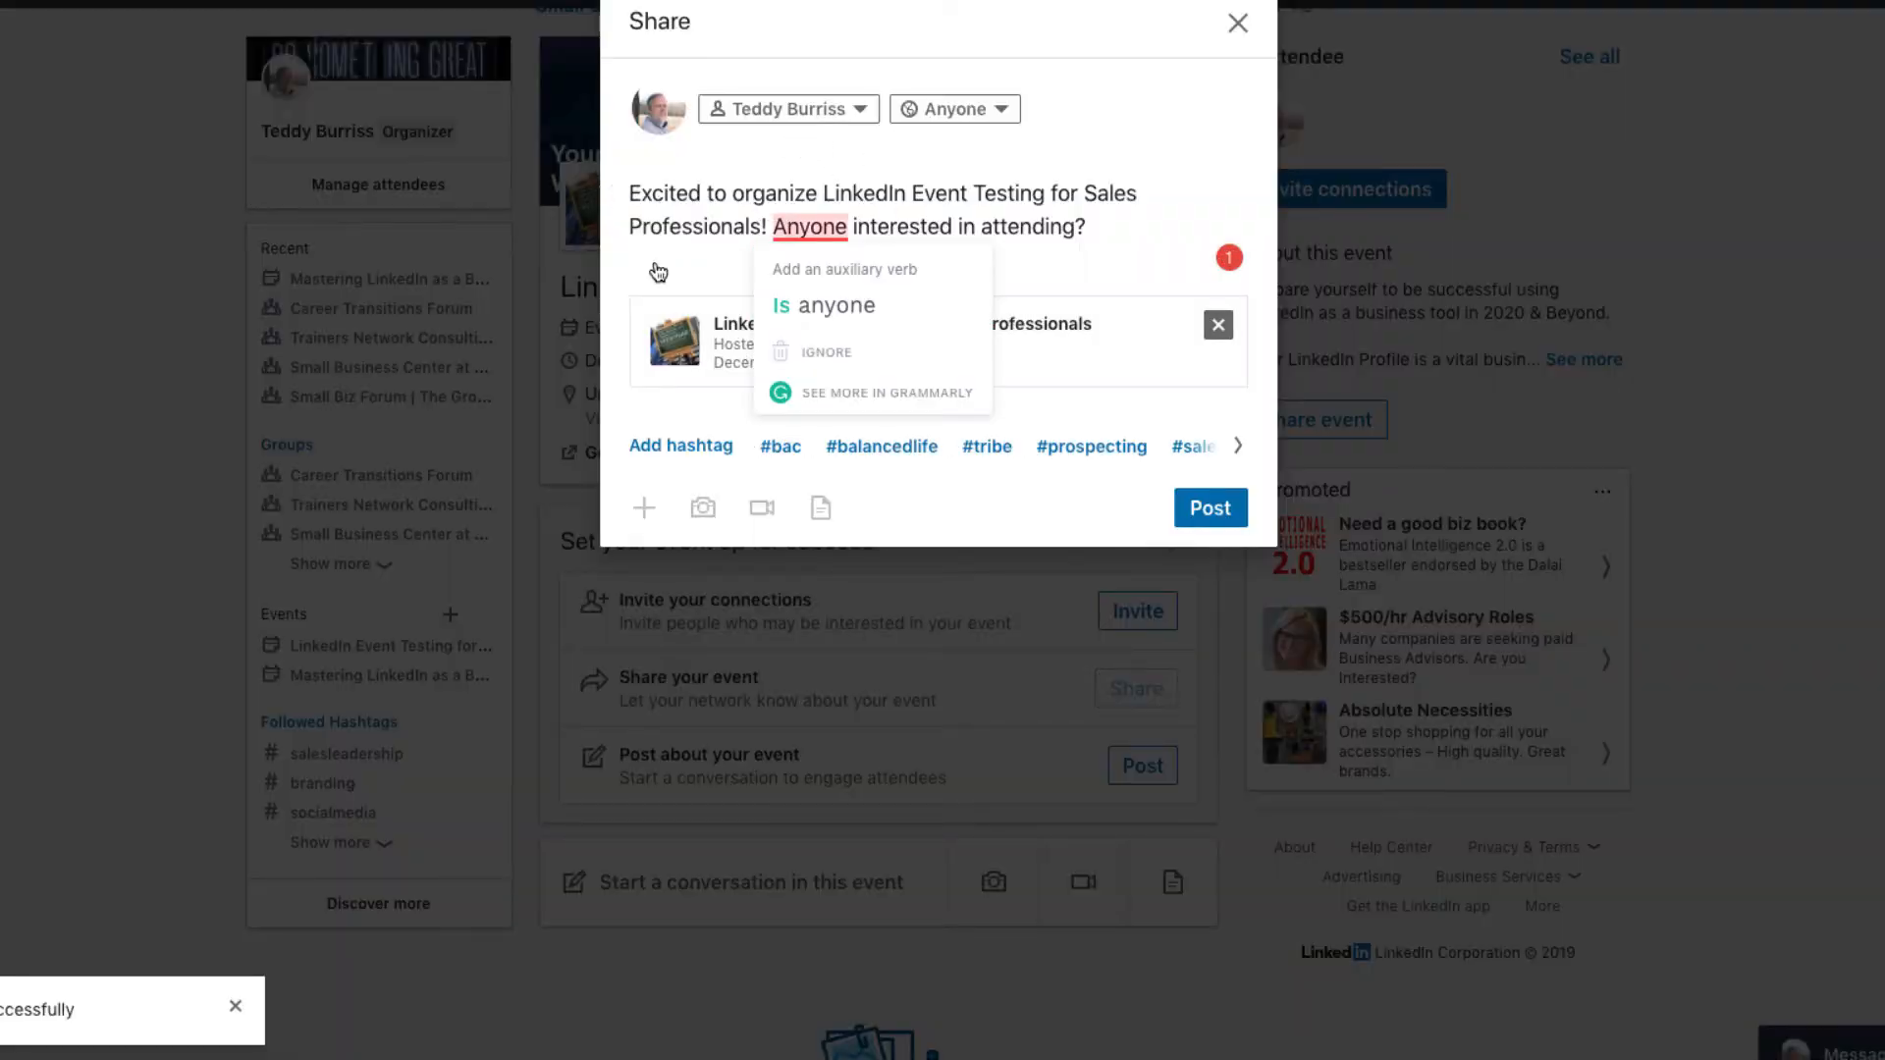
pyautogui.click(1006, 111)
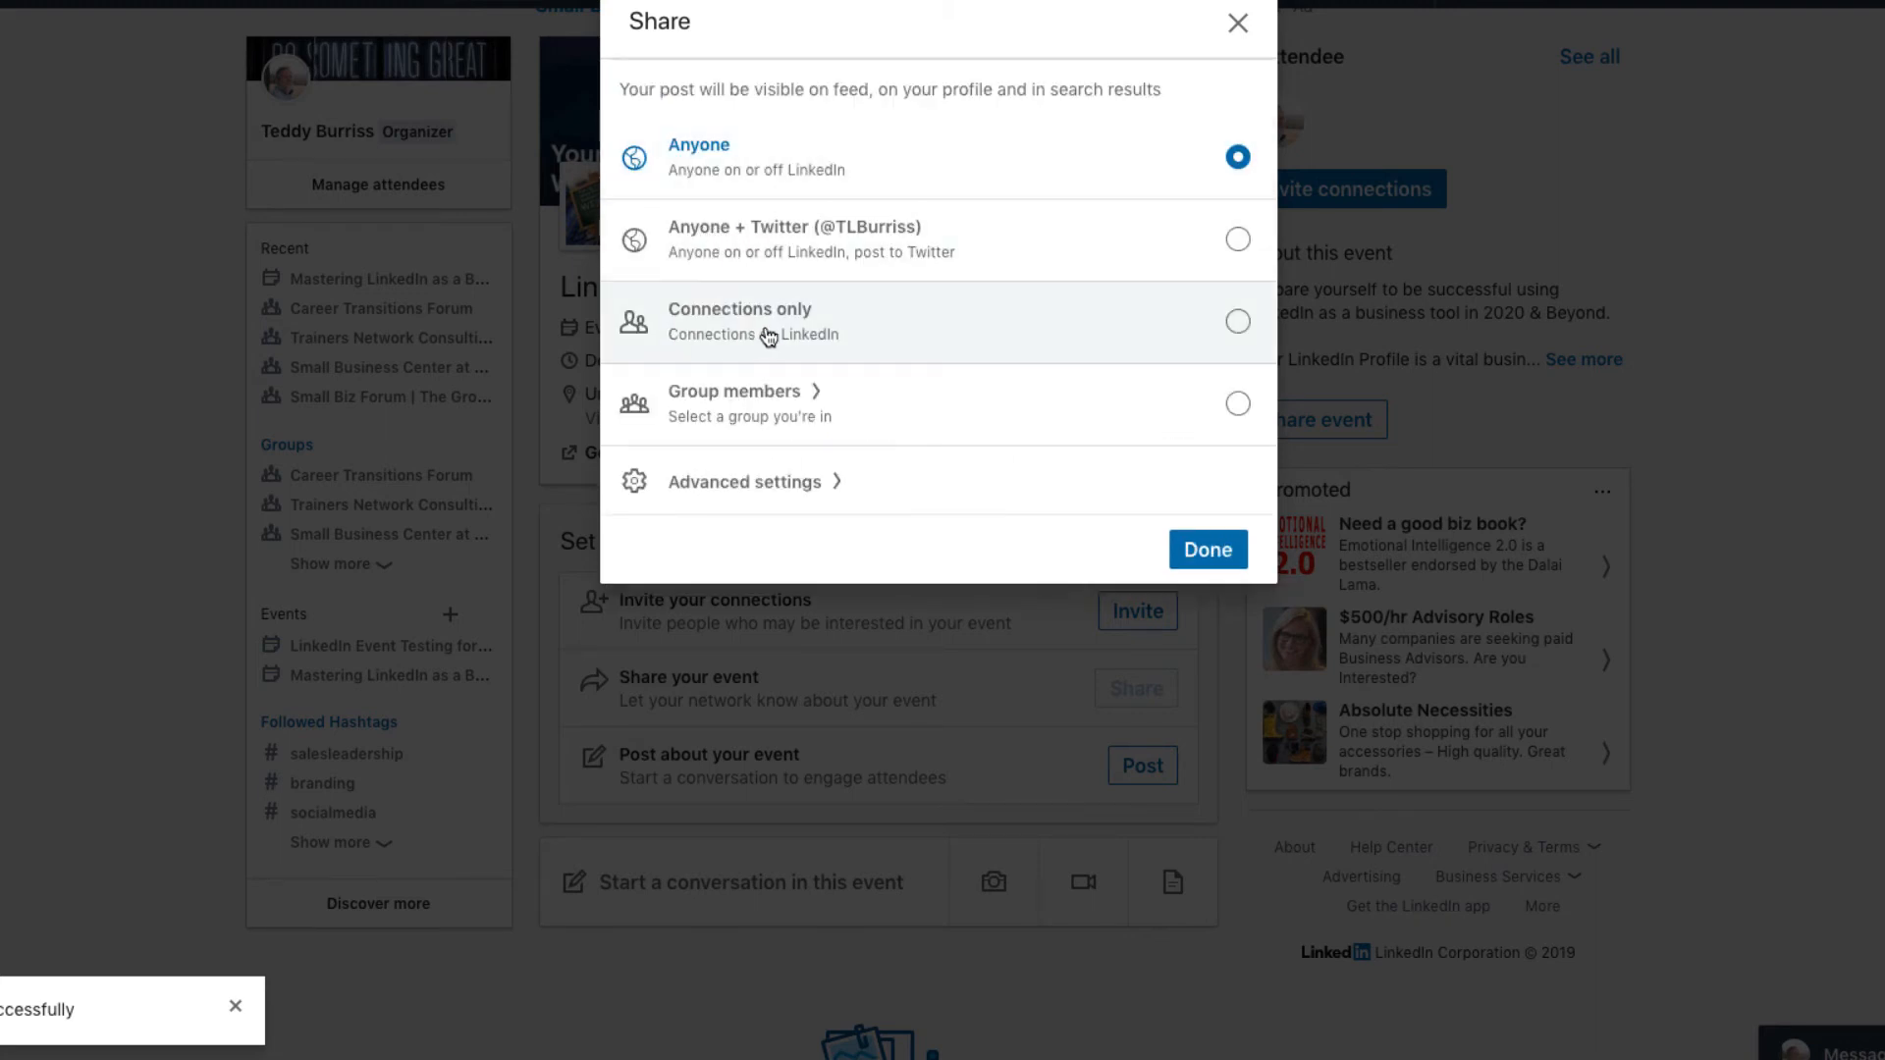
pyautogui.click(721, 404)
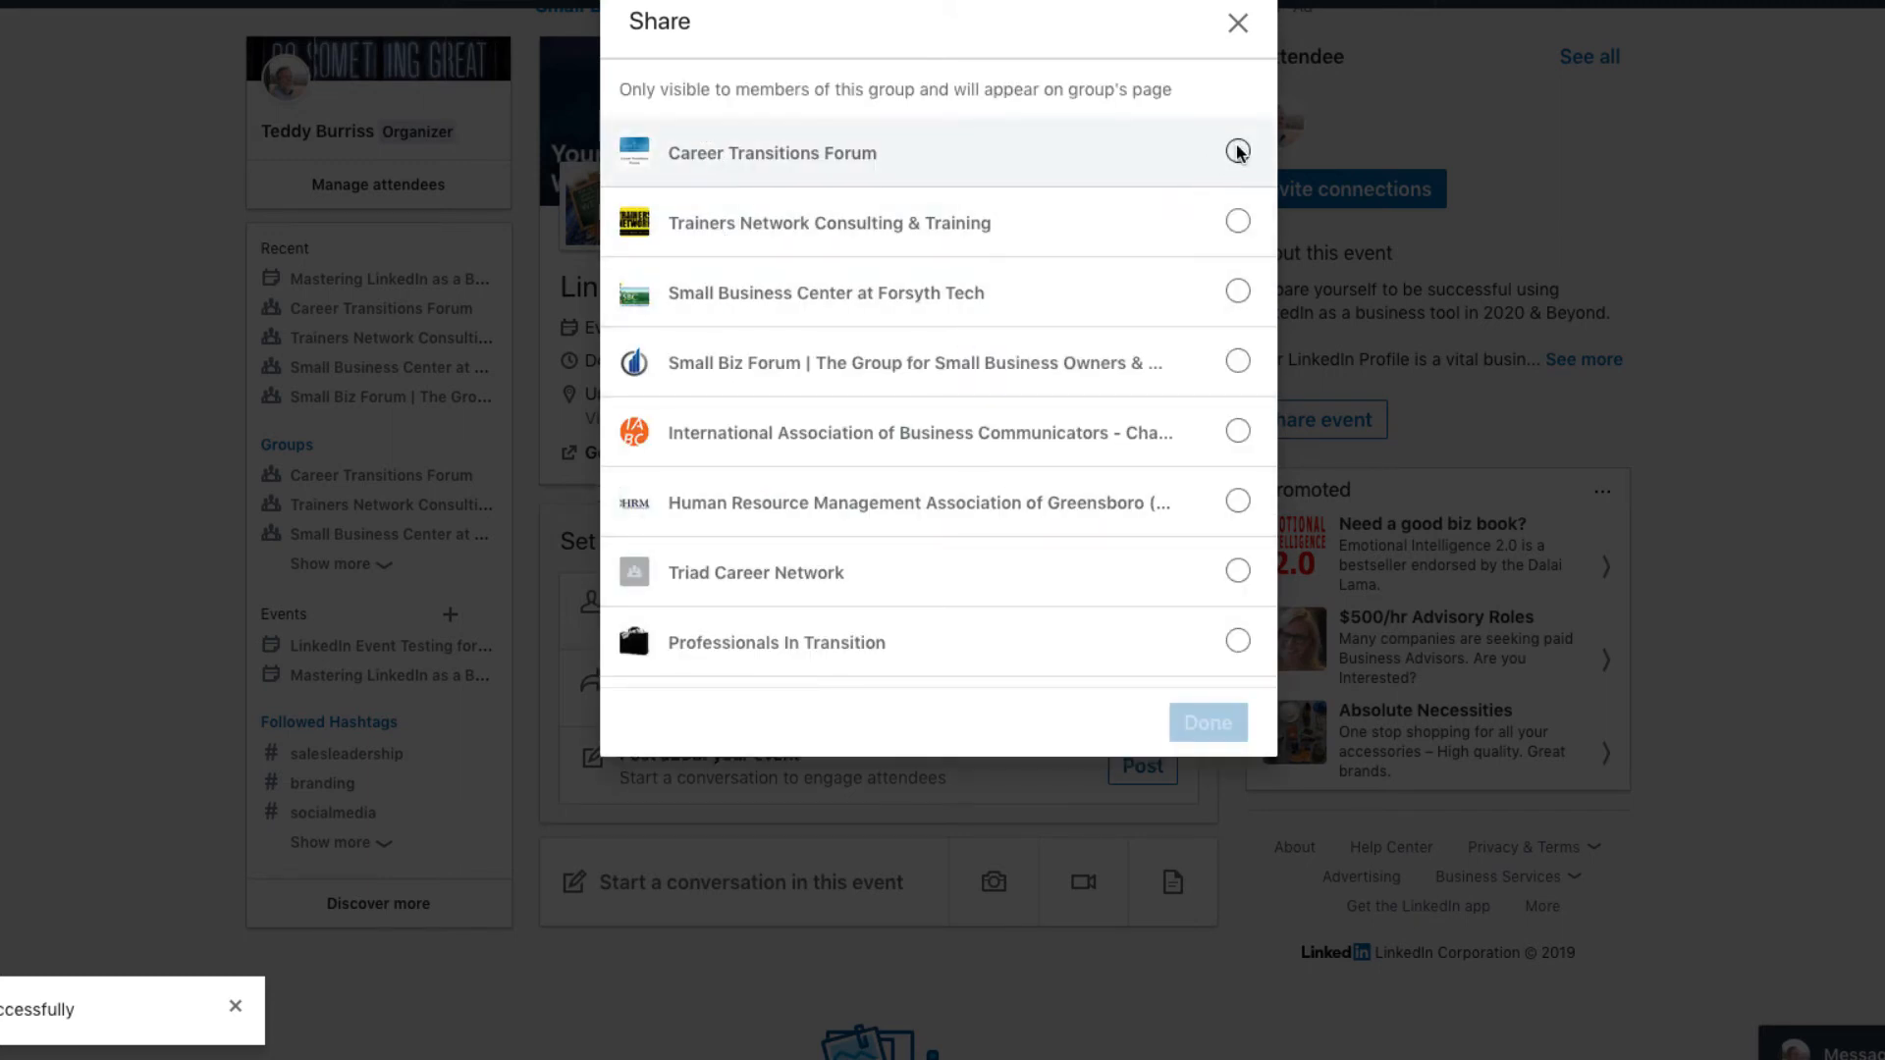
pyautogui.click(1238, 151)
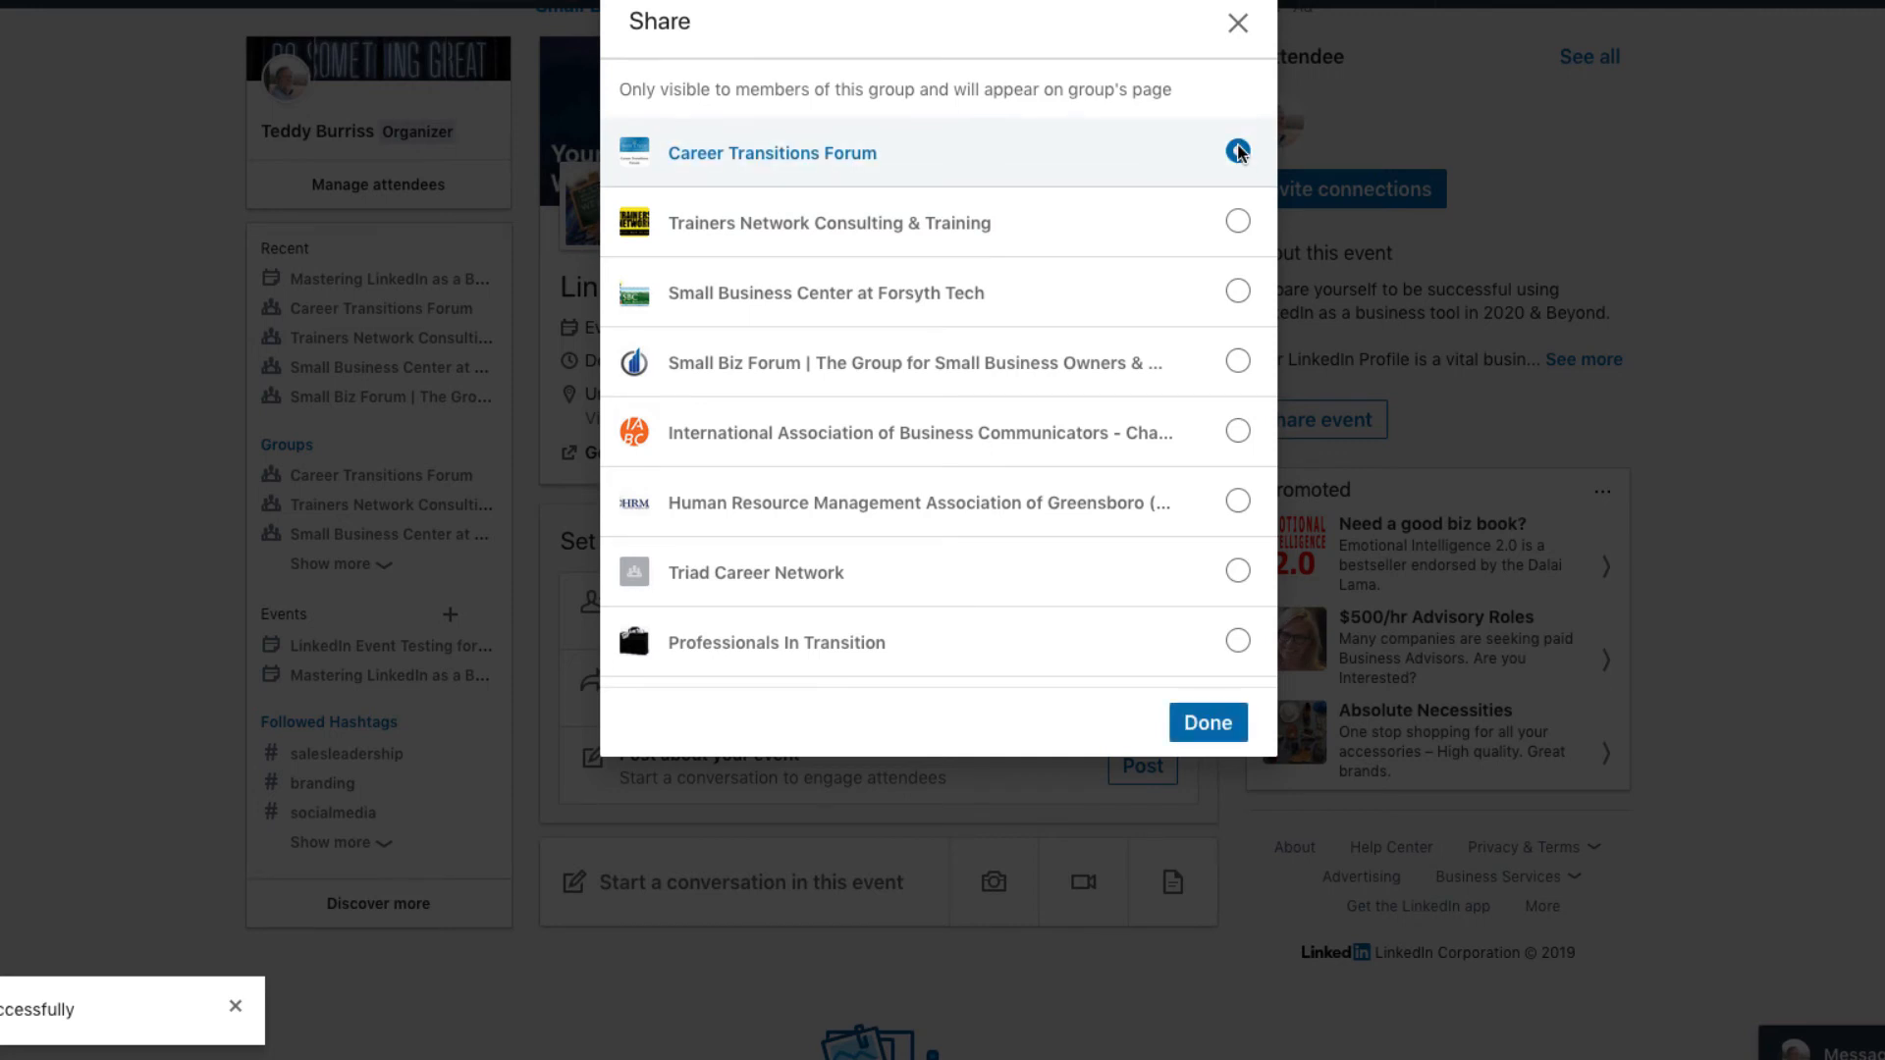
pyautogui.click(1237, 222)
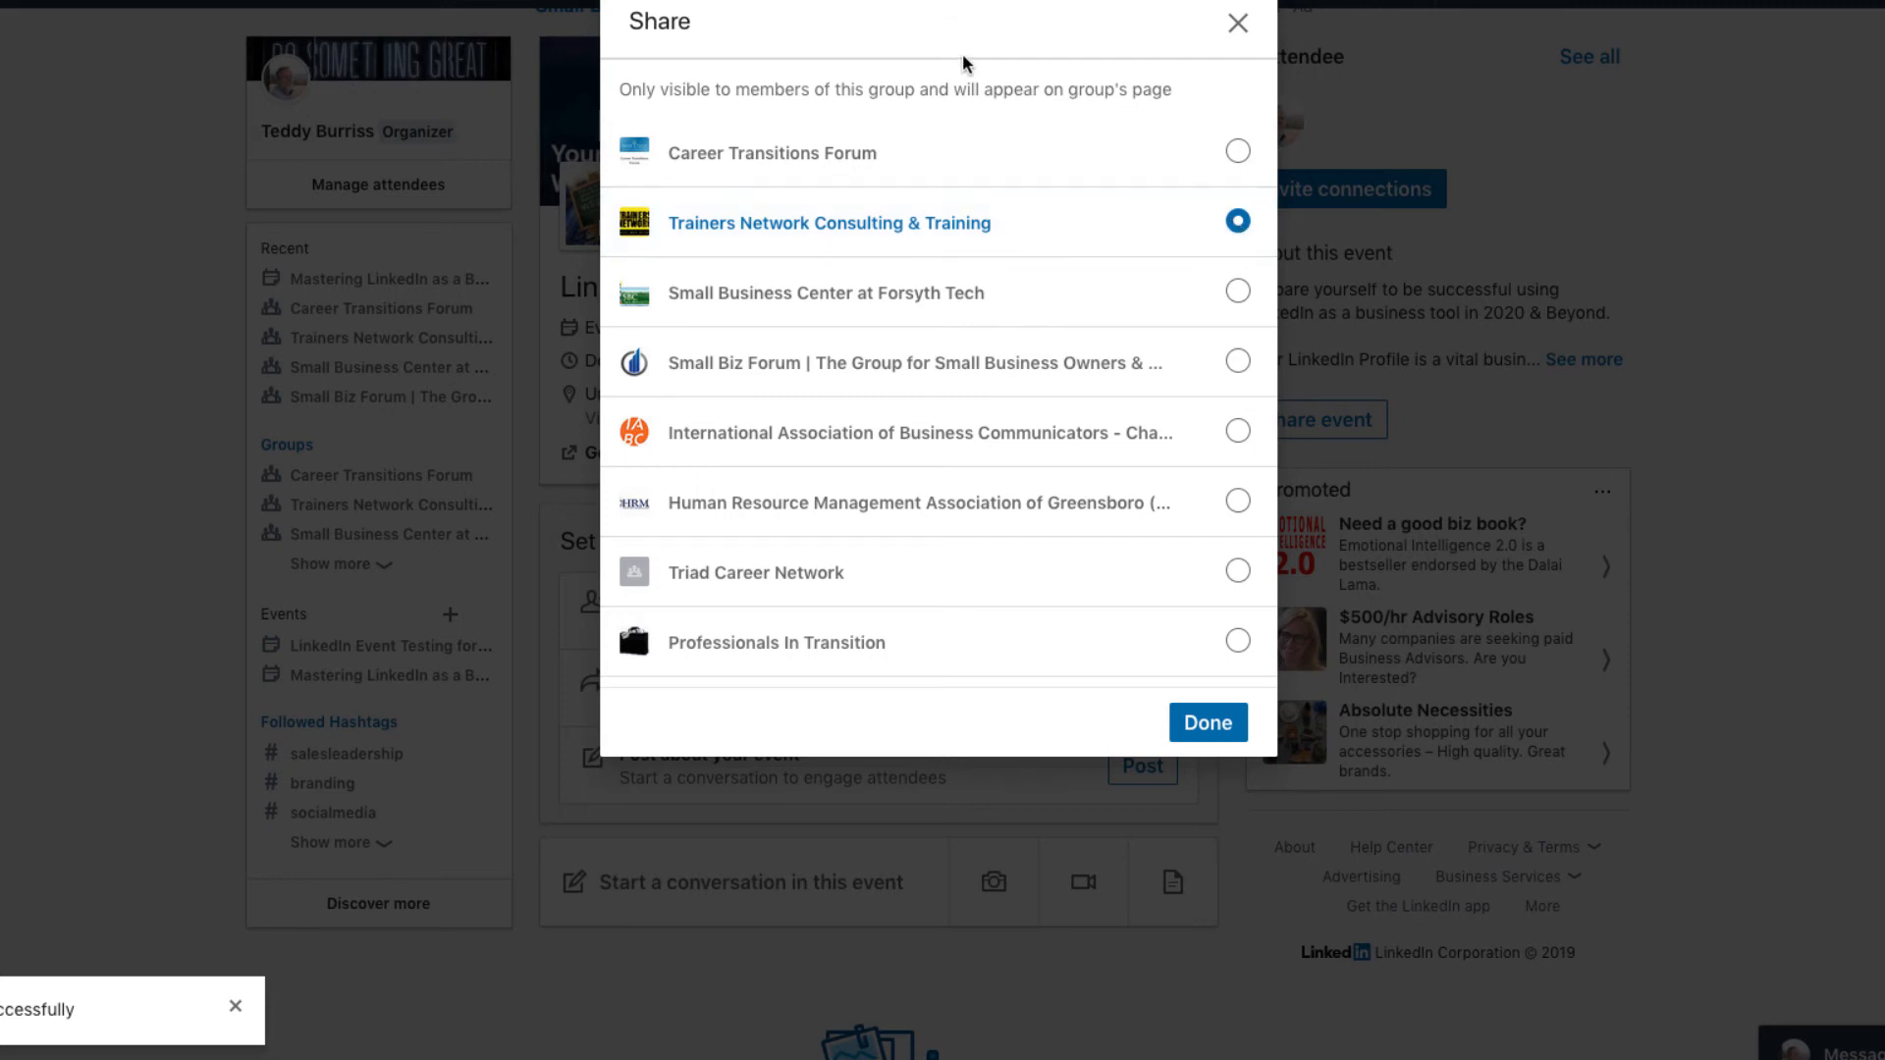
pyautogui.click(1238, 22)
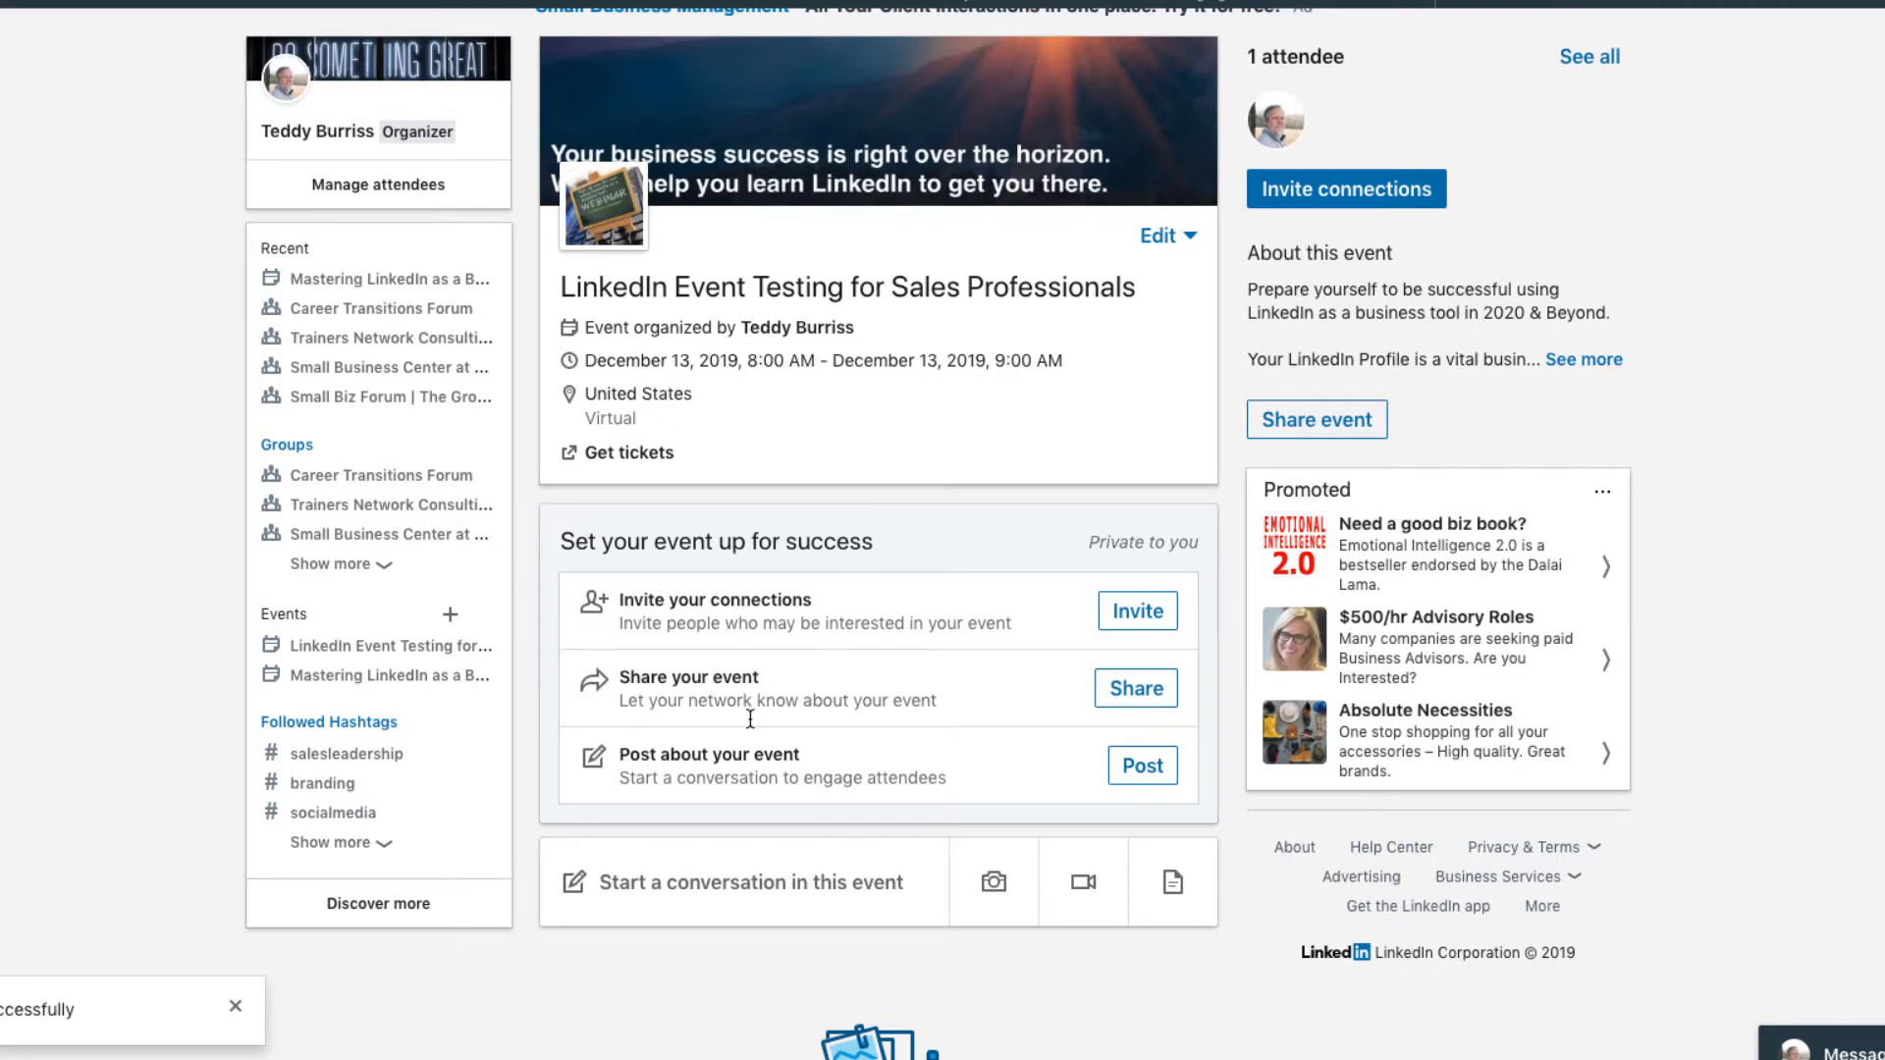
# Examine the prefilled text of the event's share post and close it without posting.
pyautogui.click(1137, 688)
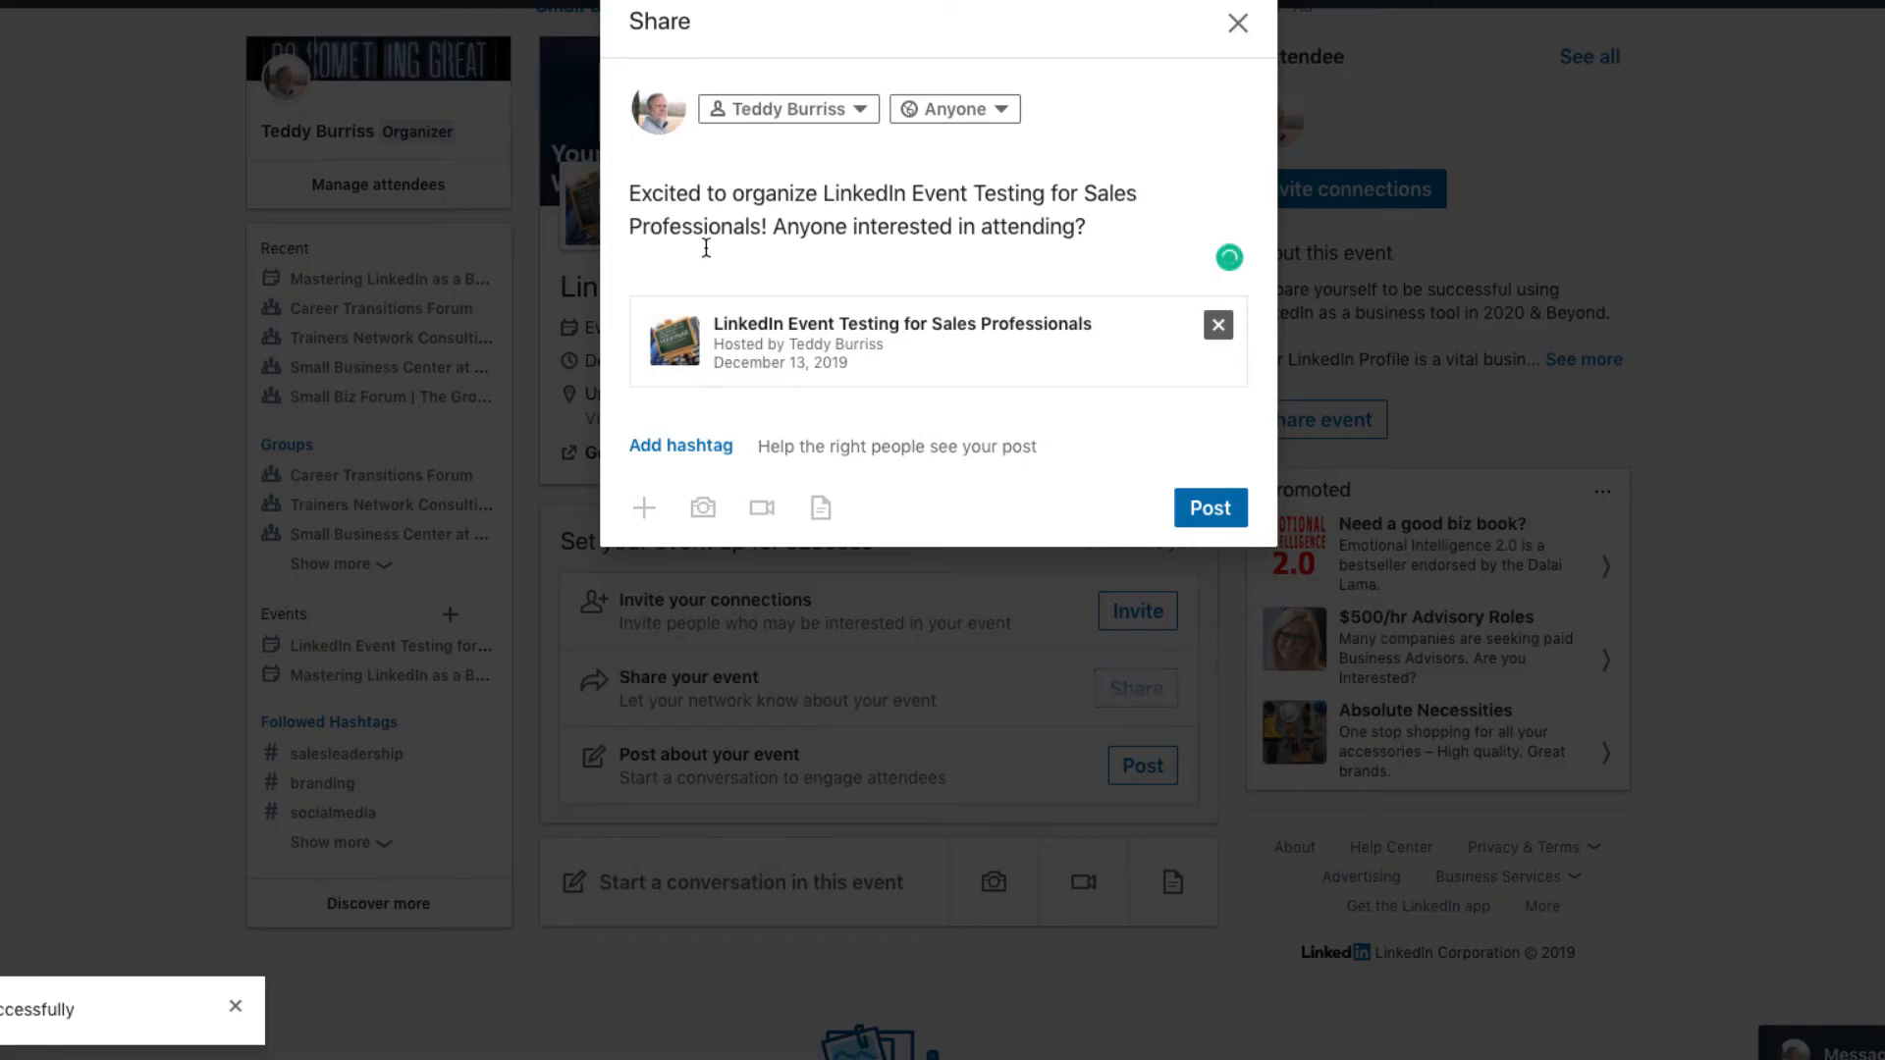
pyautogui.moveTo(1087, 227); pyautogui.dragTo(606, 200)
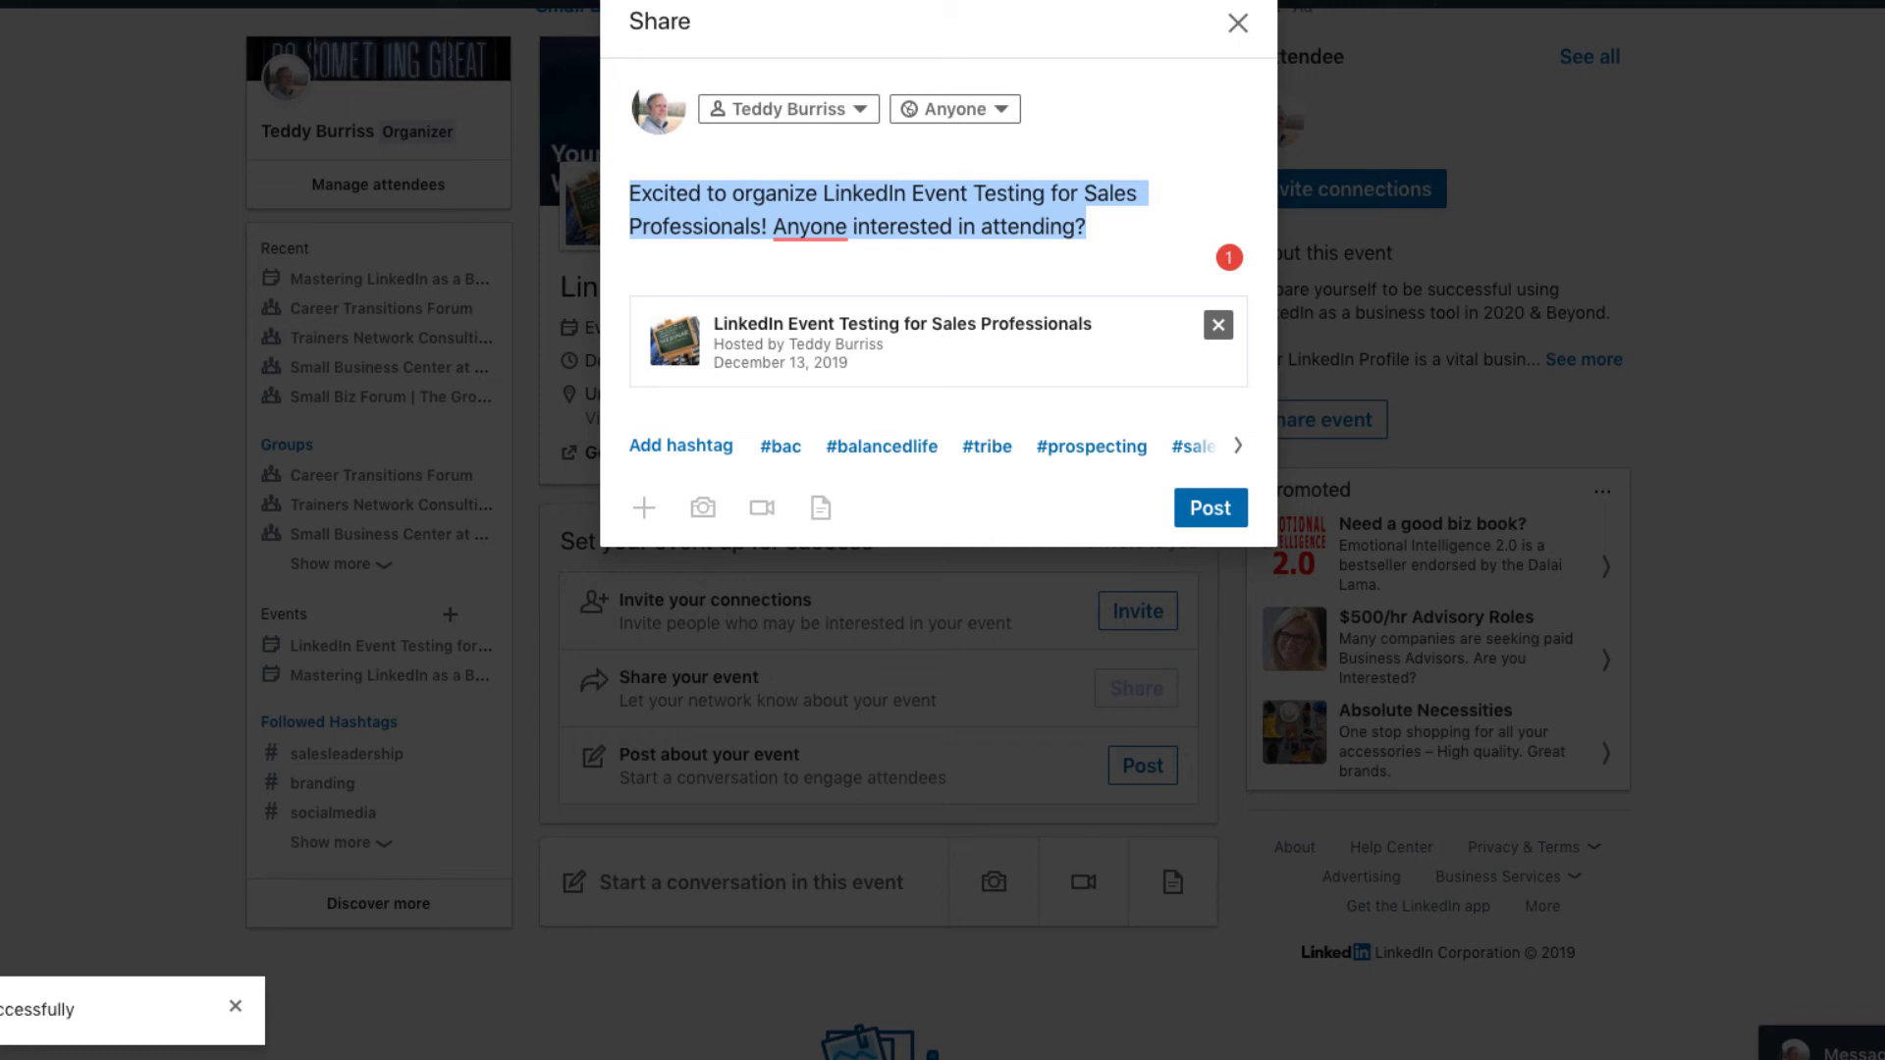
pyautogui.click(1237, 23)
# Draft a conversation post in the event reading "testing starting a conversation" and discard the draft.
pyautogui.scroll(-3, 873, 618)
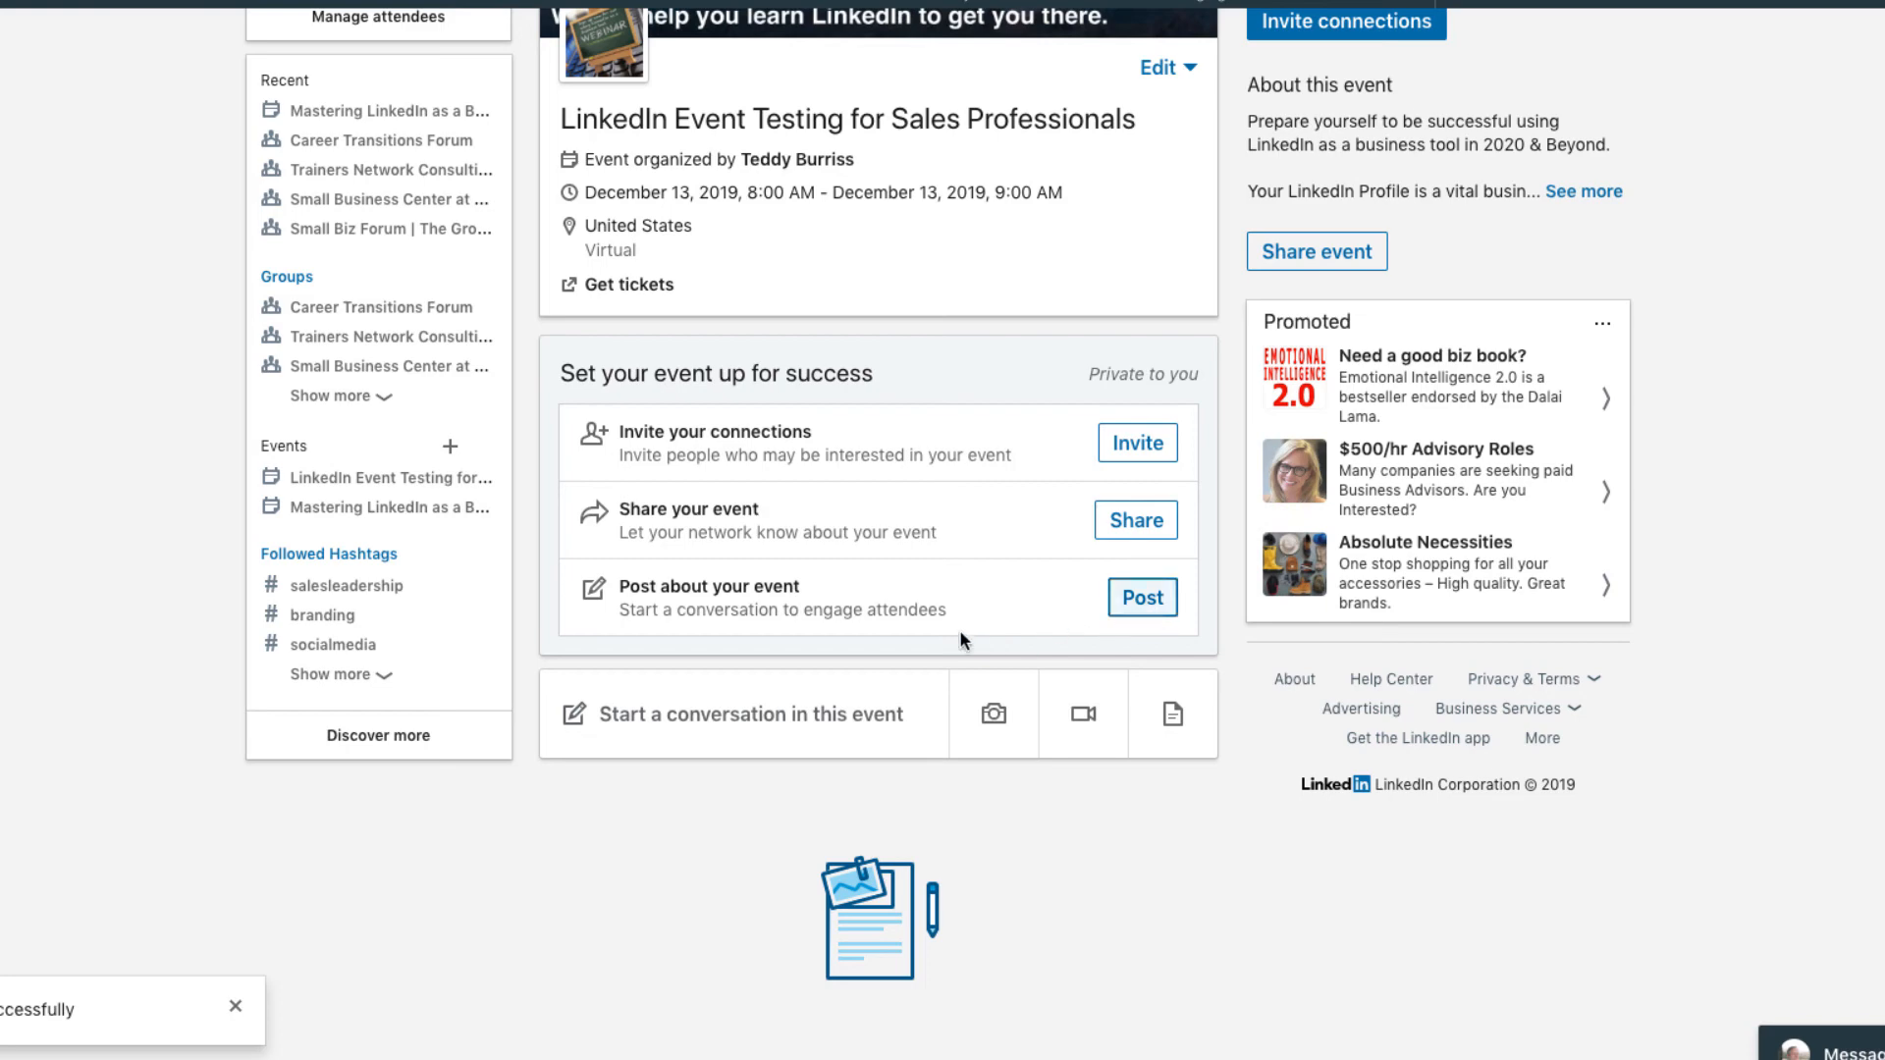
pyautogui.click(1143, 598)
pyautogui.press('Escape')
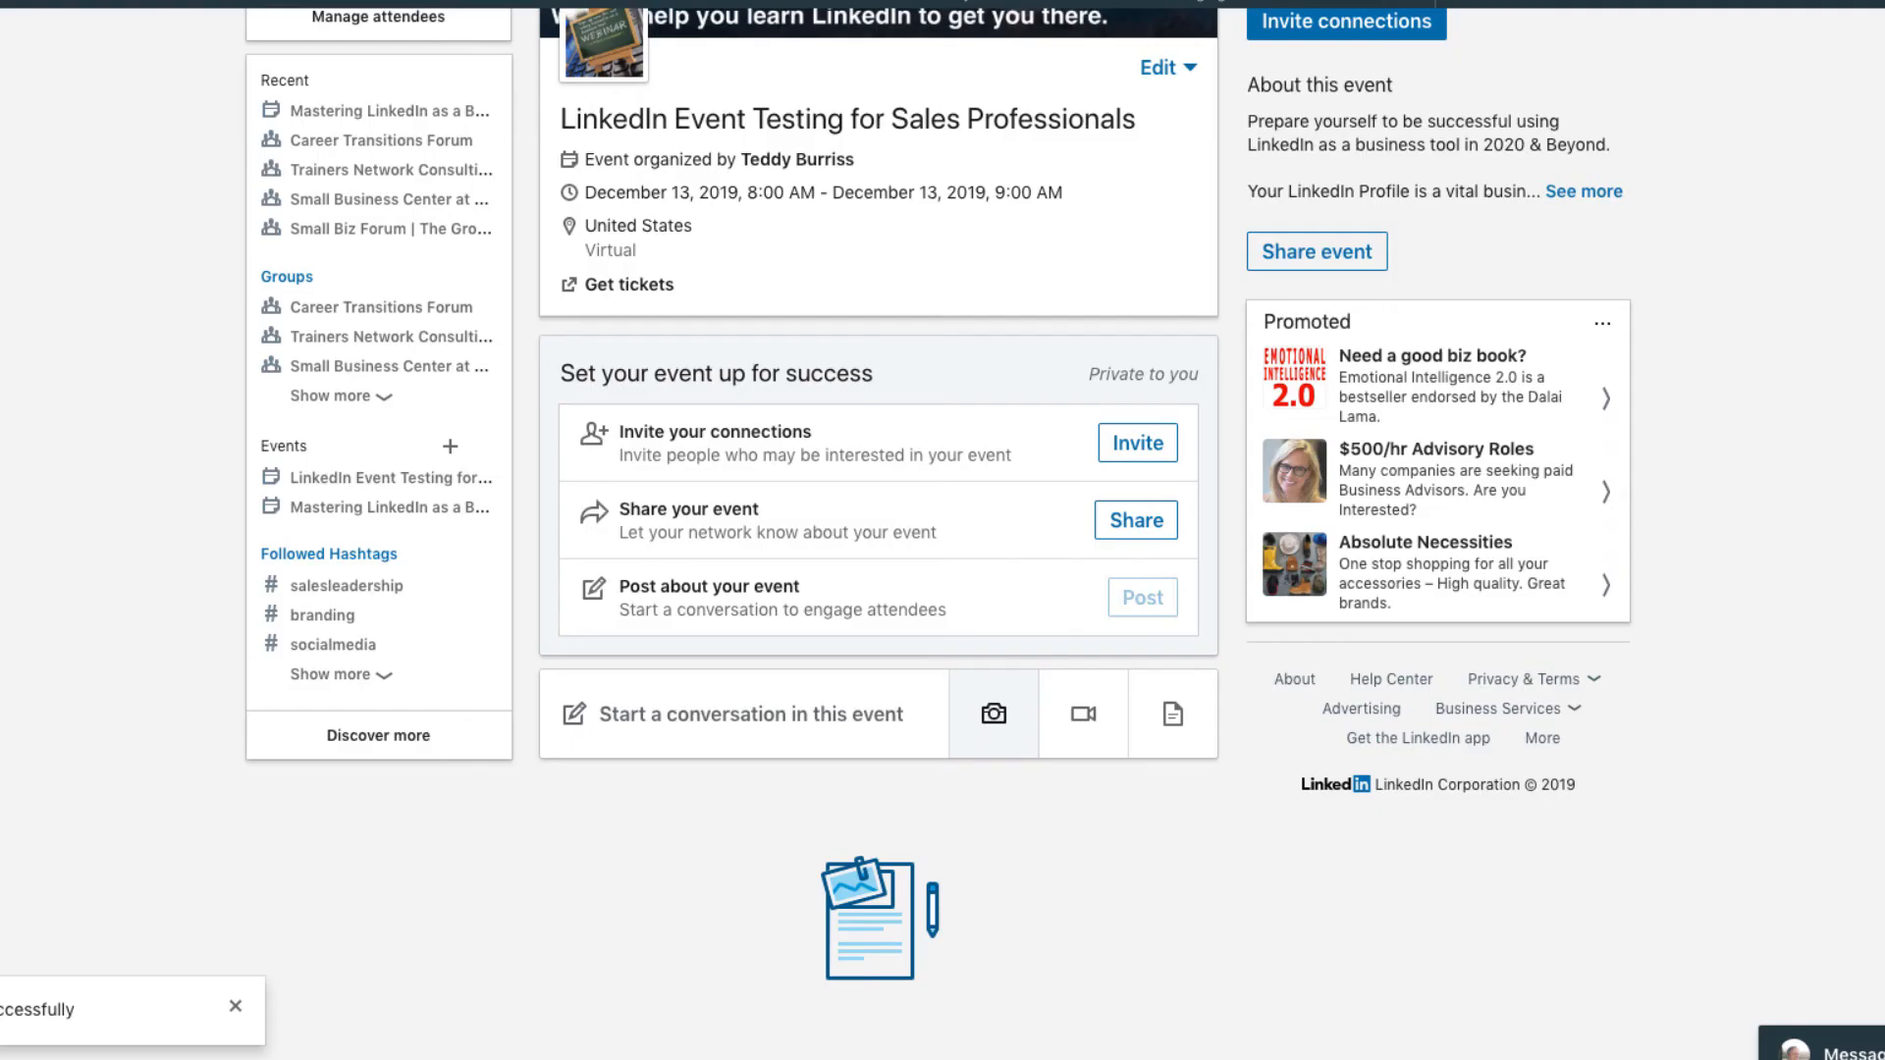
pyautogui.click(707, 730)
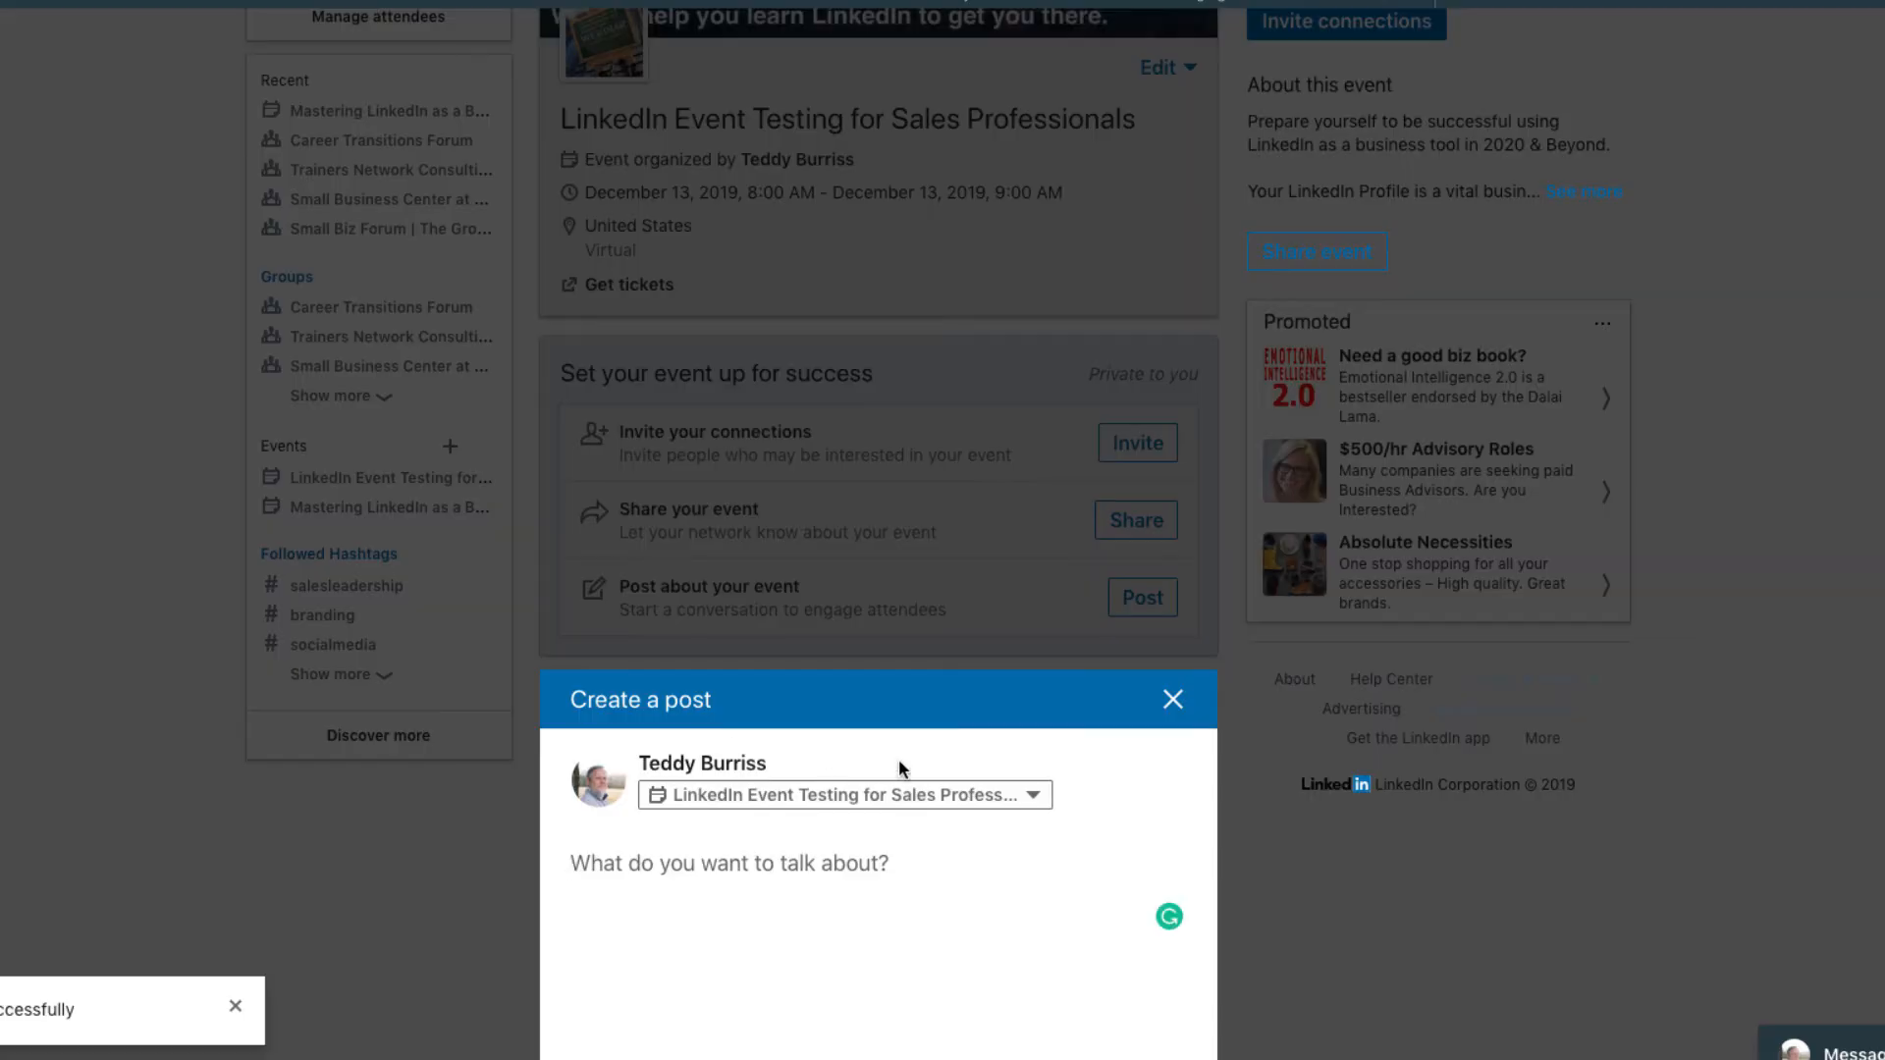
pyautogui.write('testing')
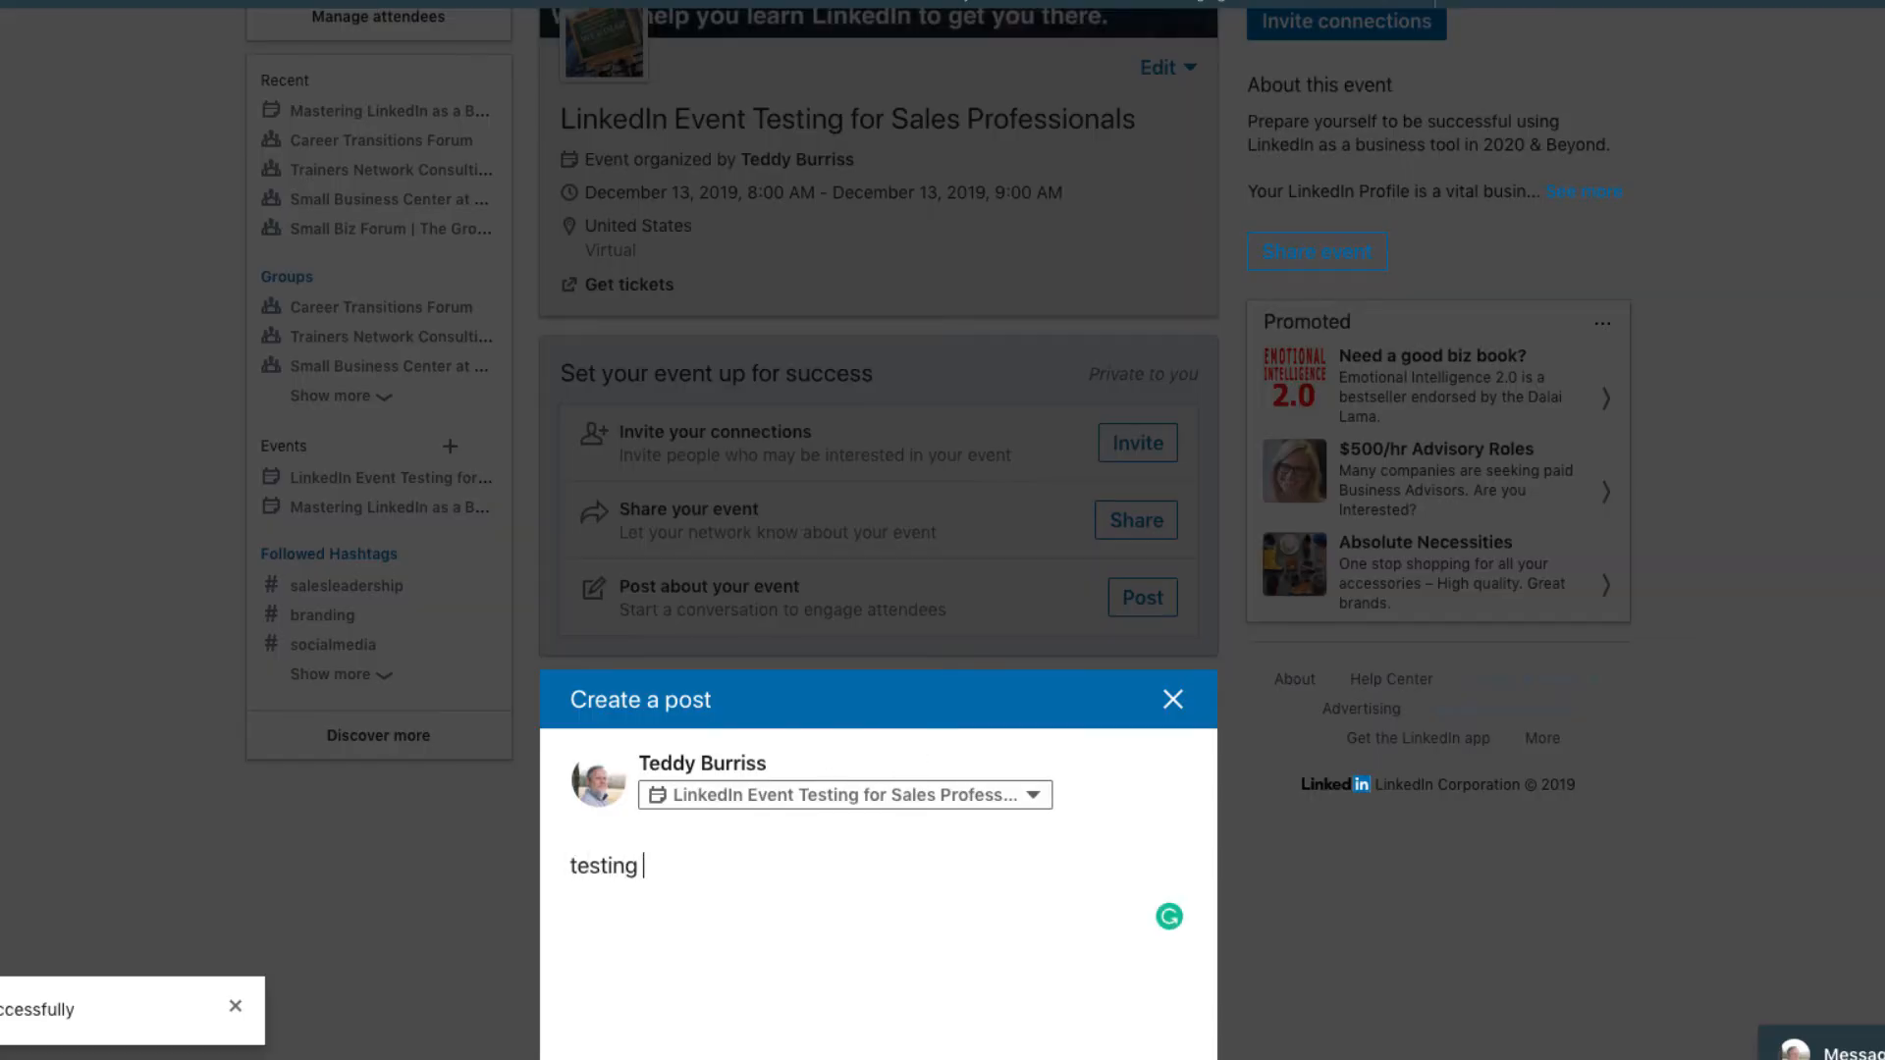
pyautogui.write(' starting a conve')
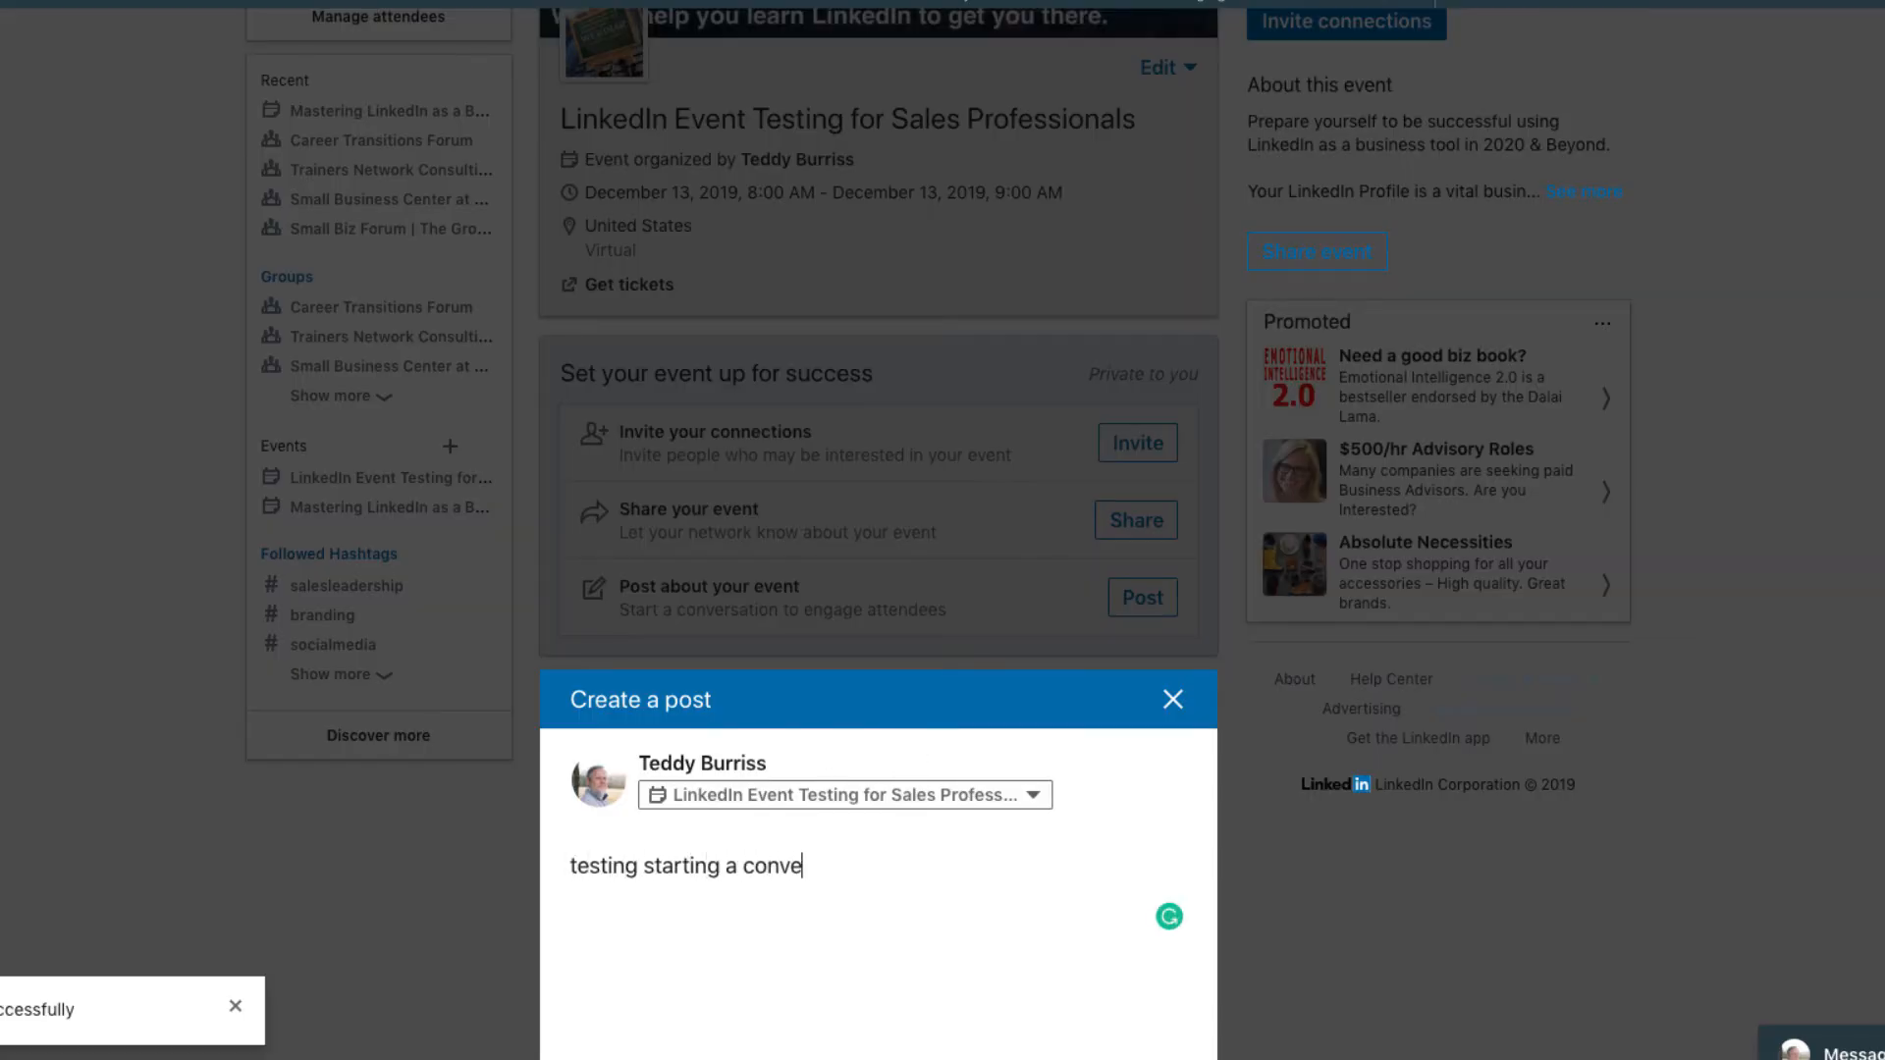
pyautogui.write('rsation')
pyautogui.scroll(-4, 646, 822)
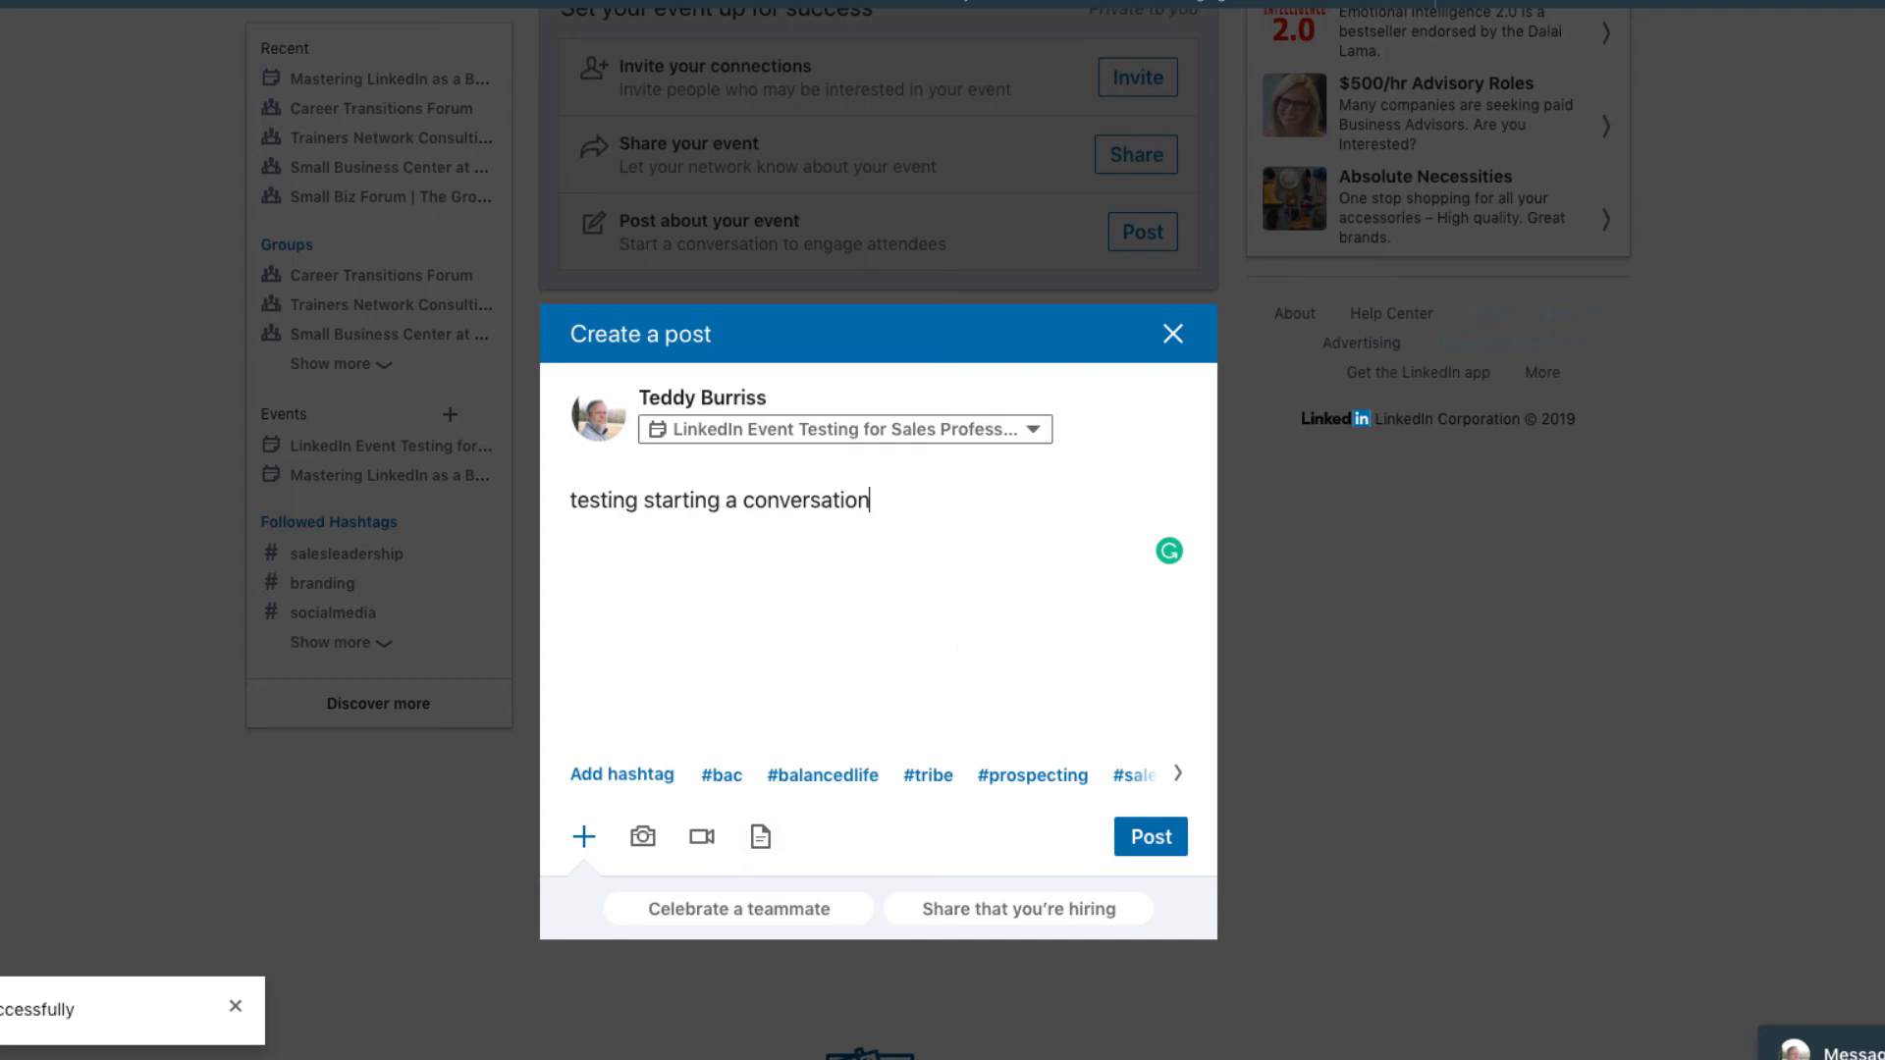
pyautogui.click(1024, 614)
pyautogui.click(1173, 333)
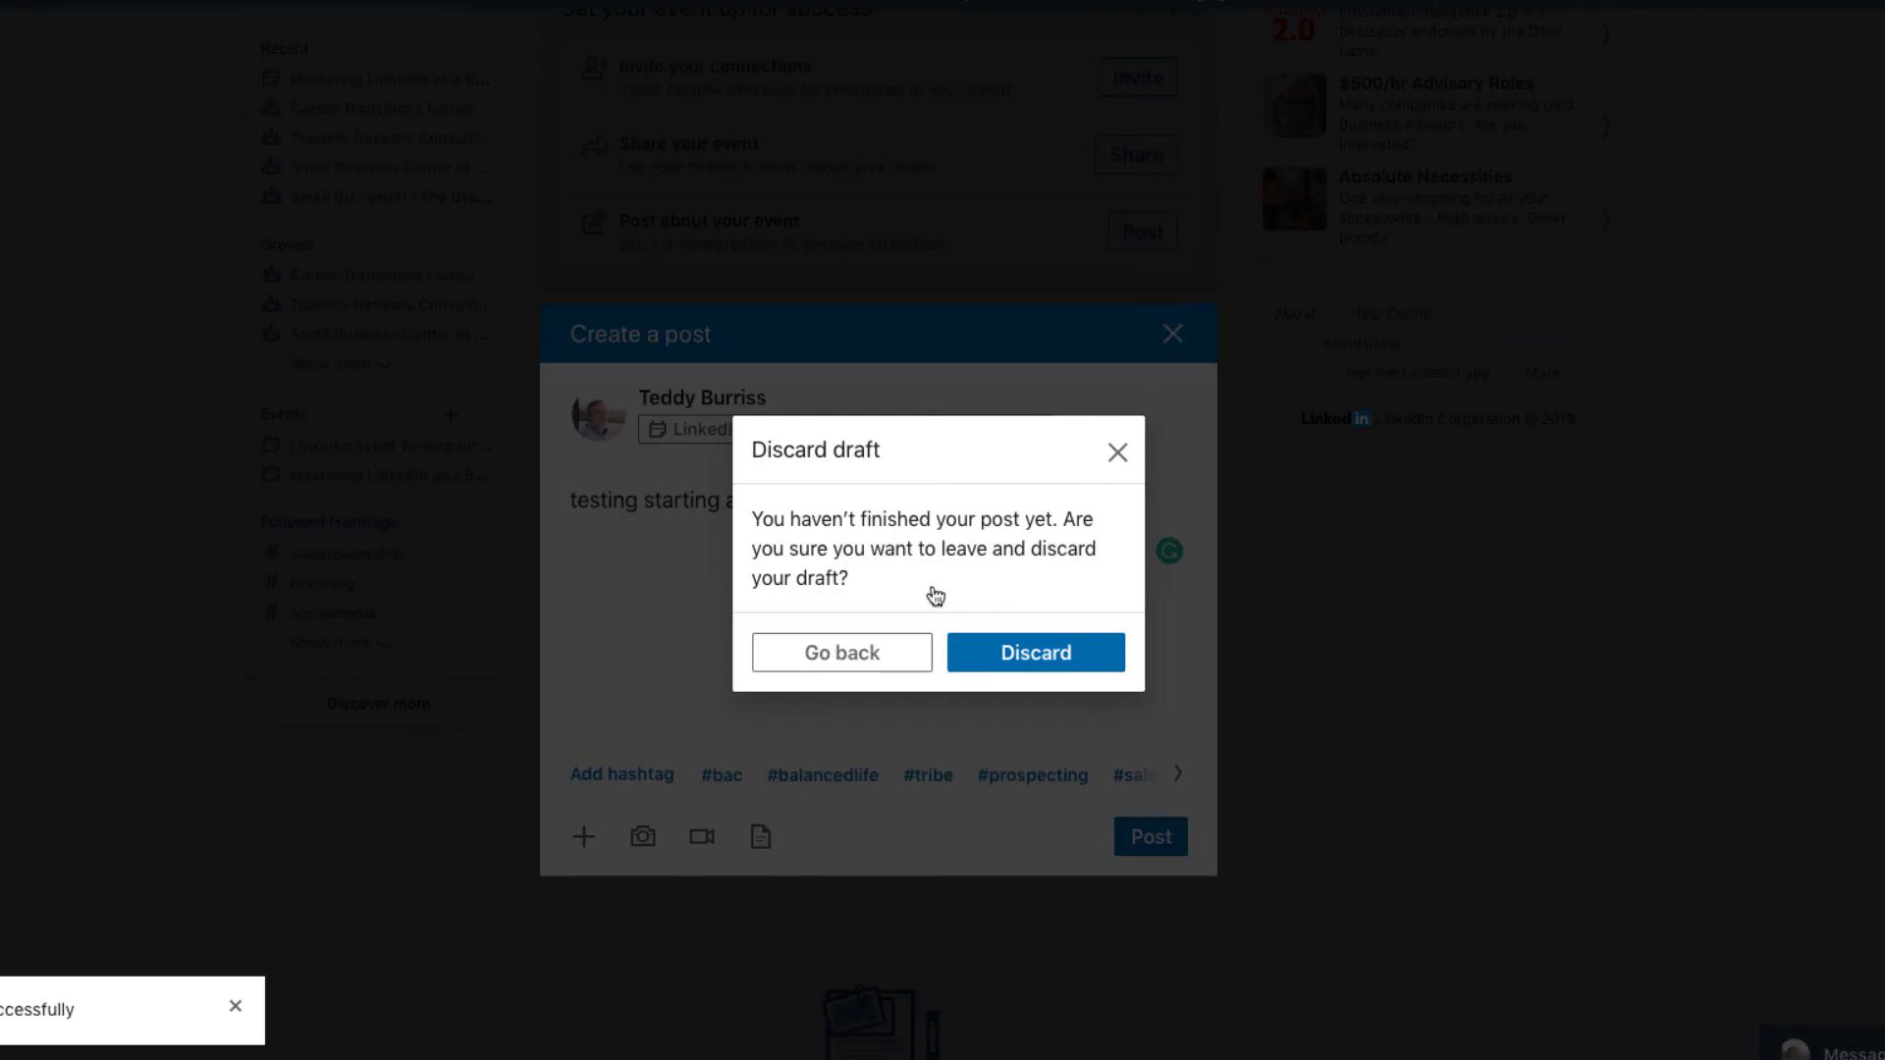
pyautogui.click(962, 661)
# Open the event's share post from each of the two sharing options and close it both times without posting.
pyautogui.scroll(6, 1007, 644)
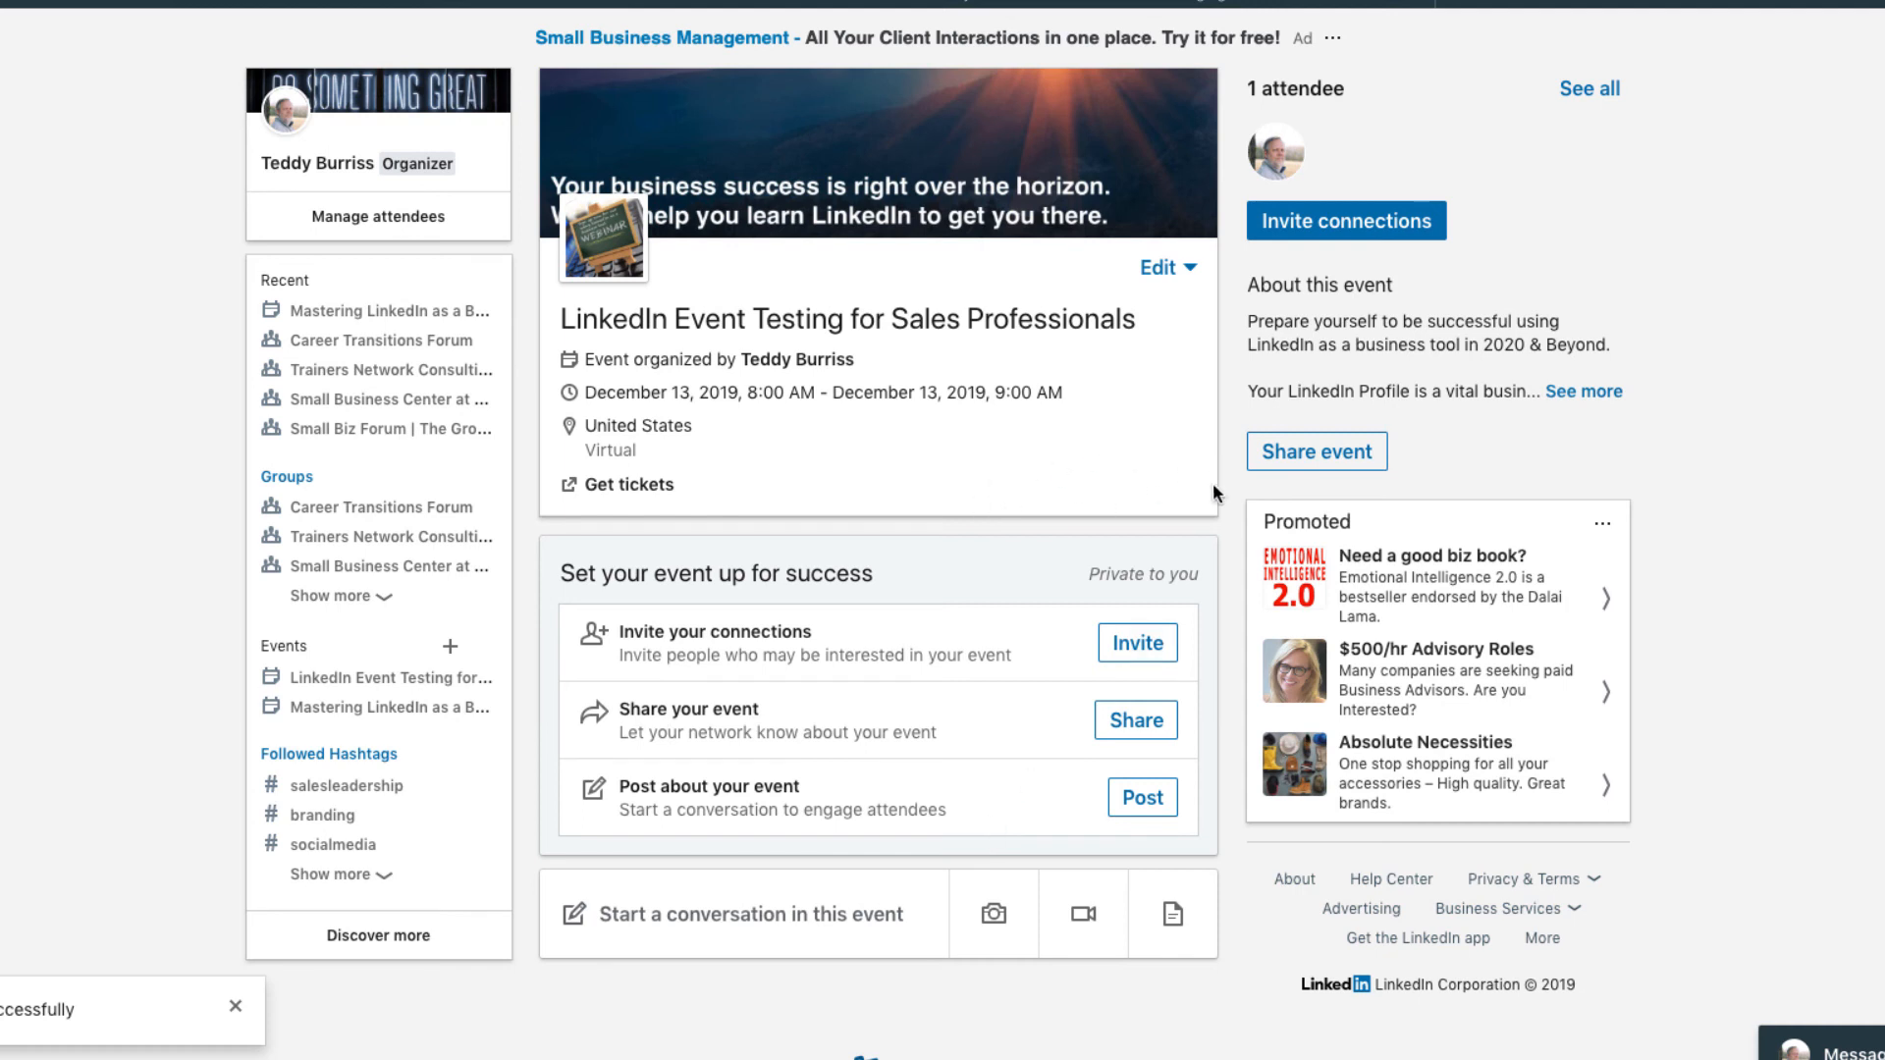
pyautogui.click(1359, 453)
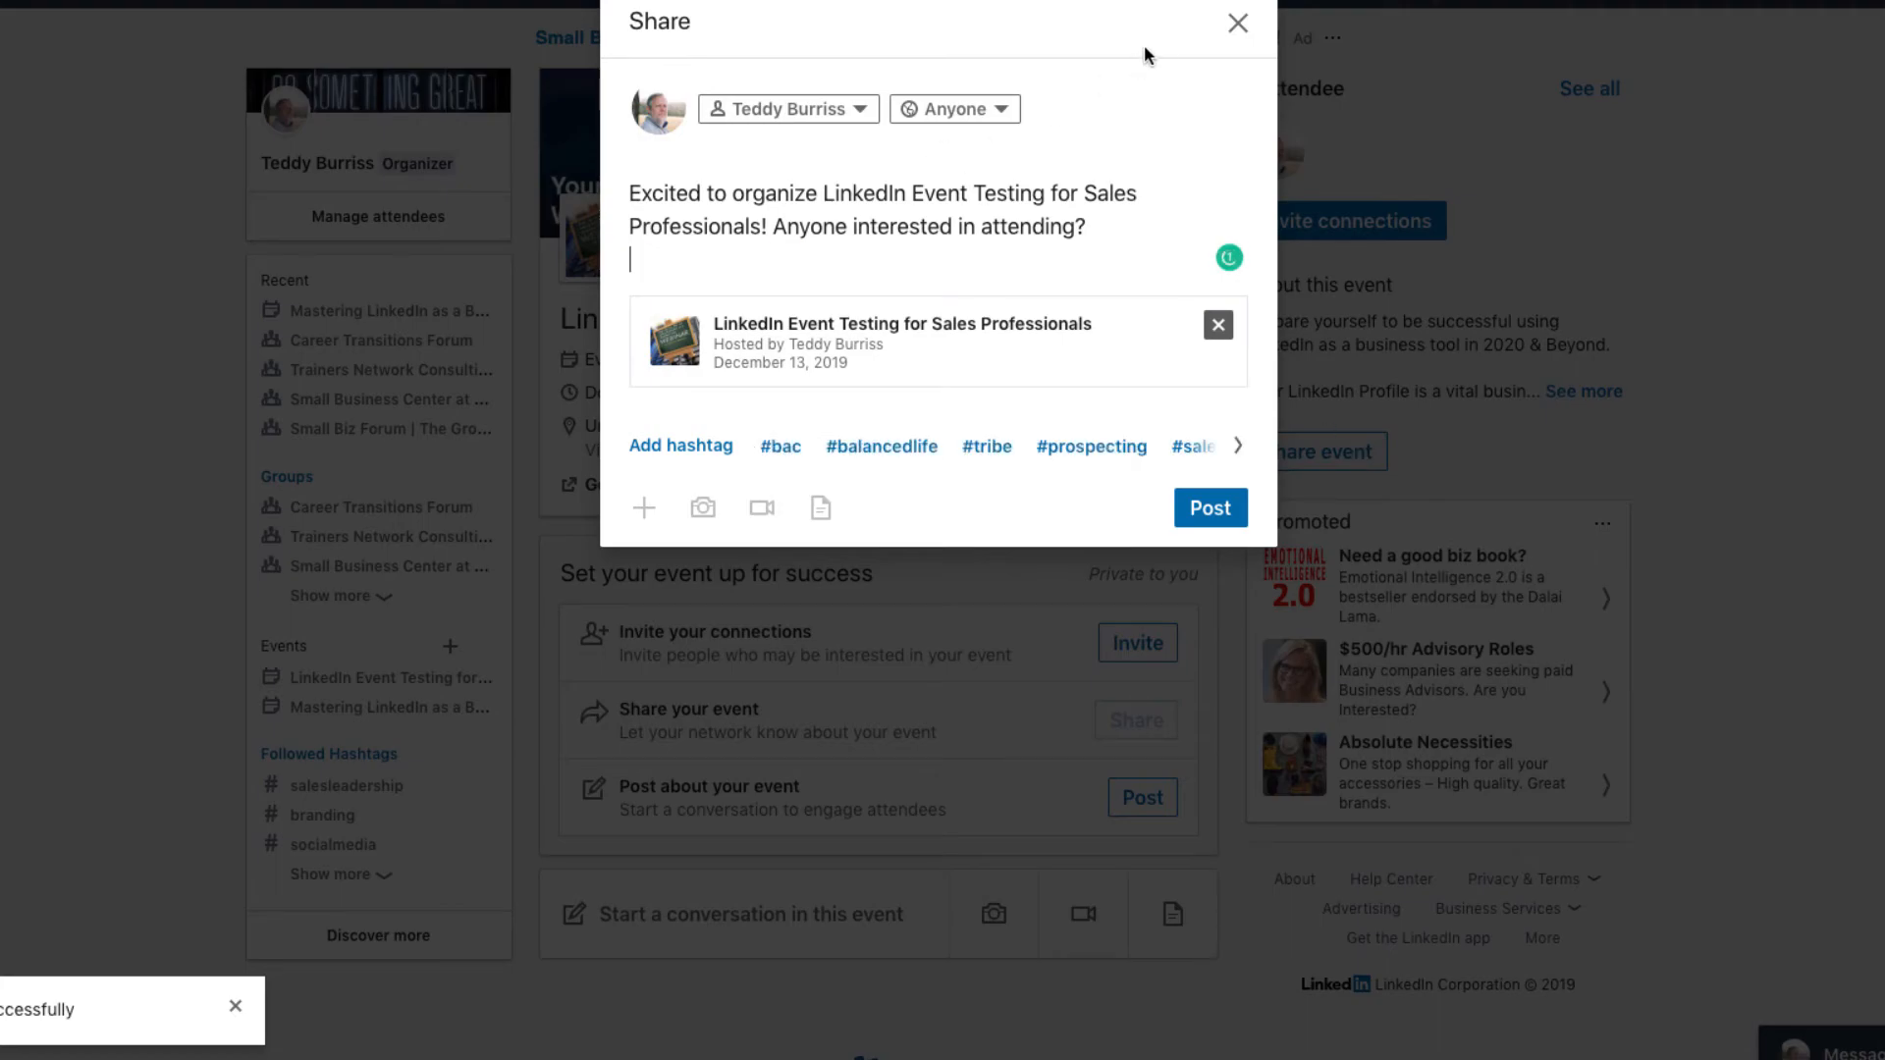
pyautogui.click(1233, 20)
pyautogui.click(1126, 726)
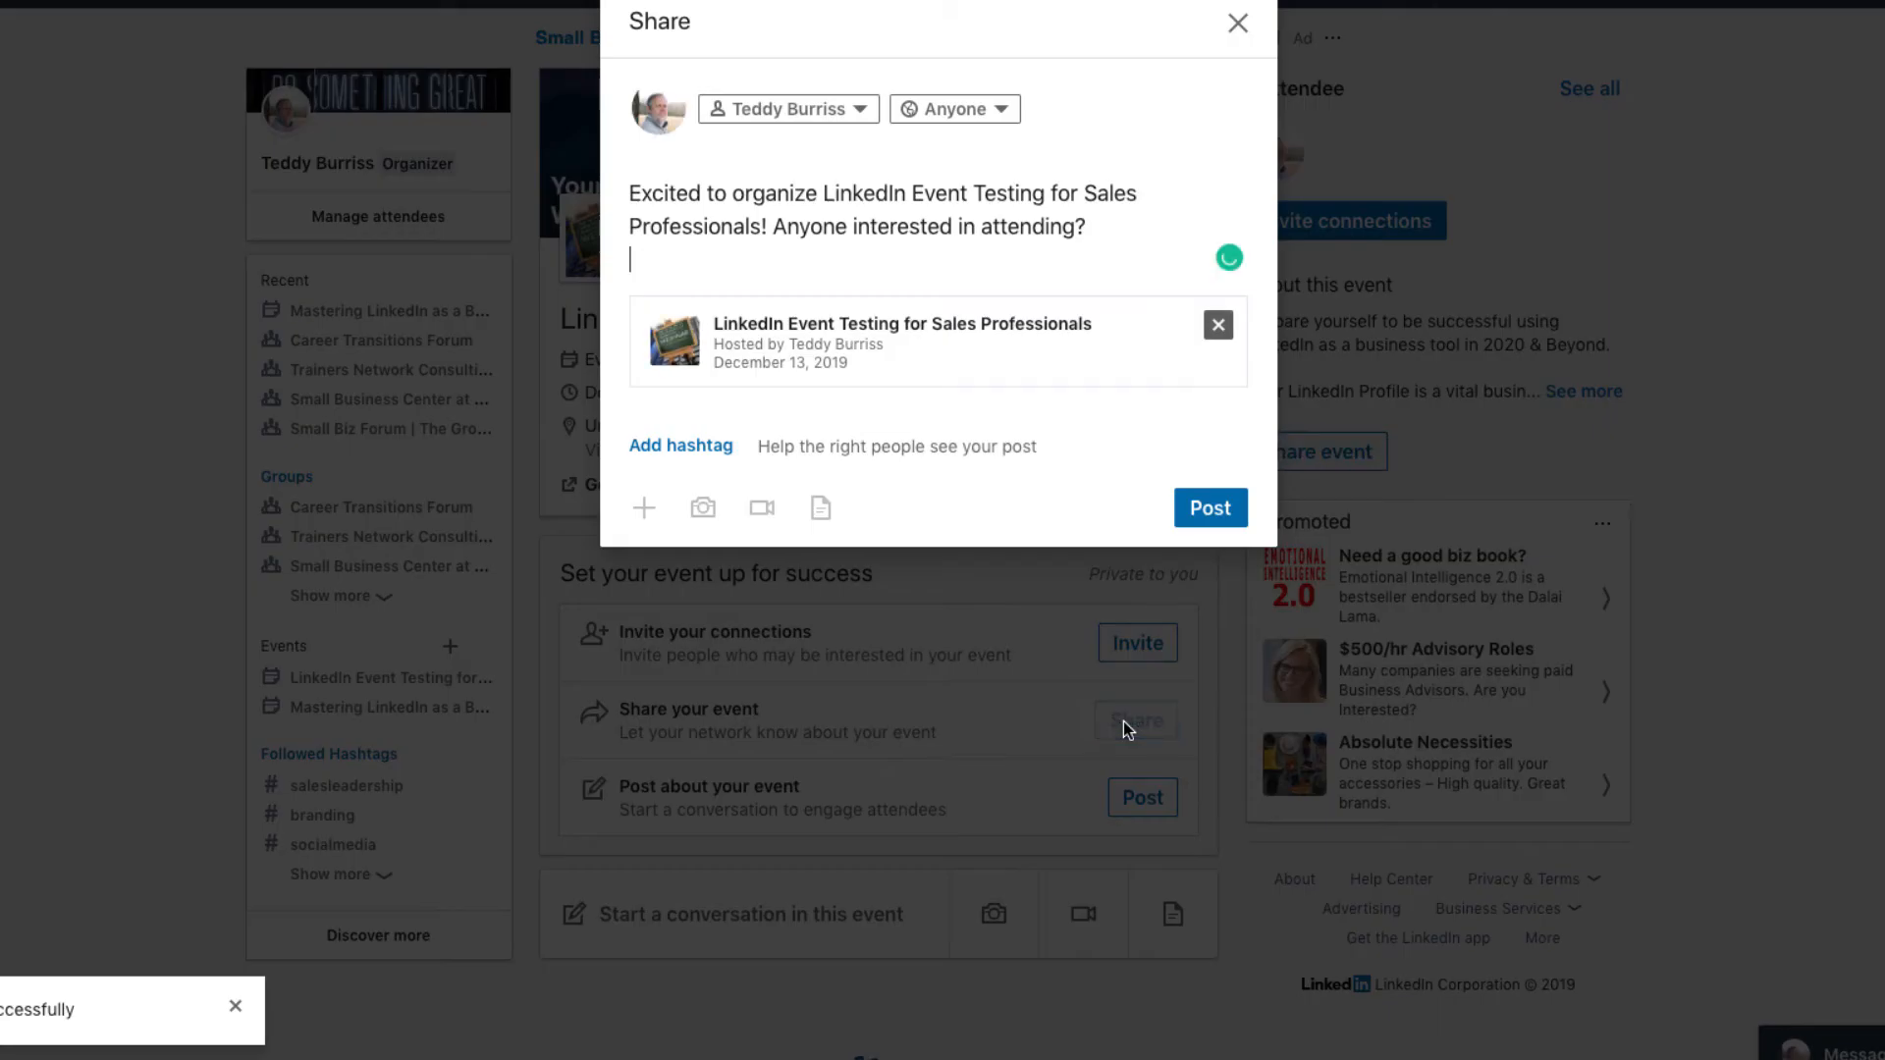
pyautogui.press('Escape')
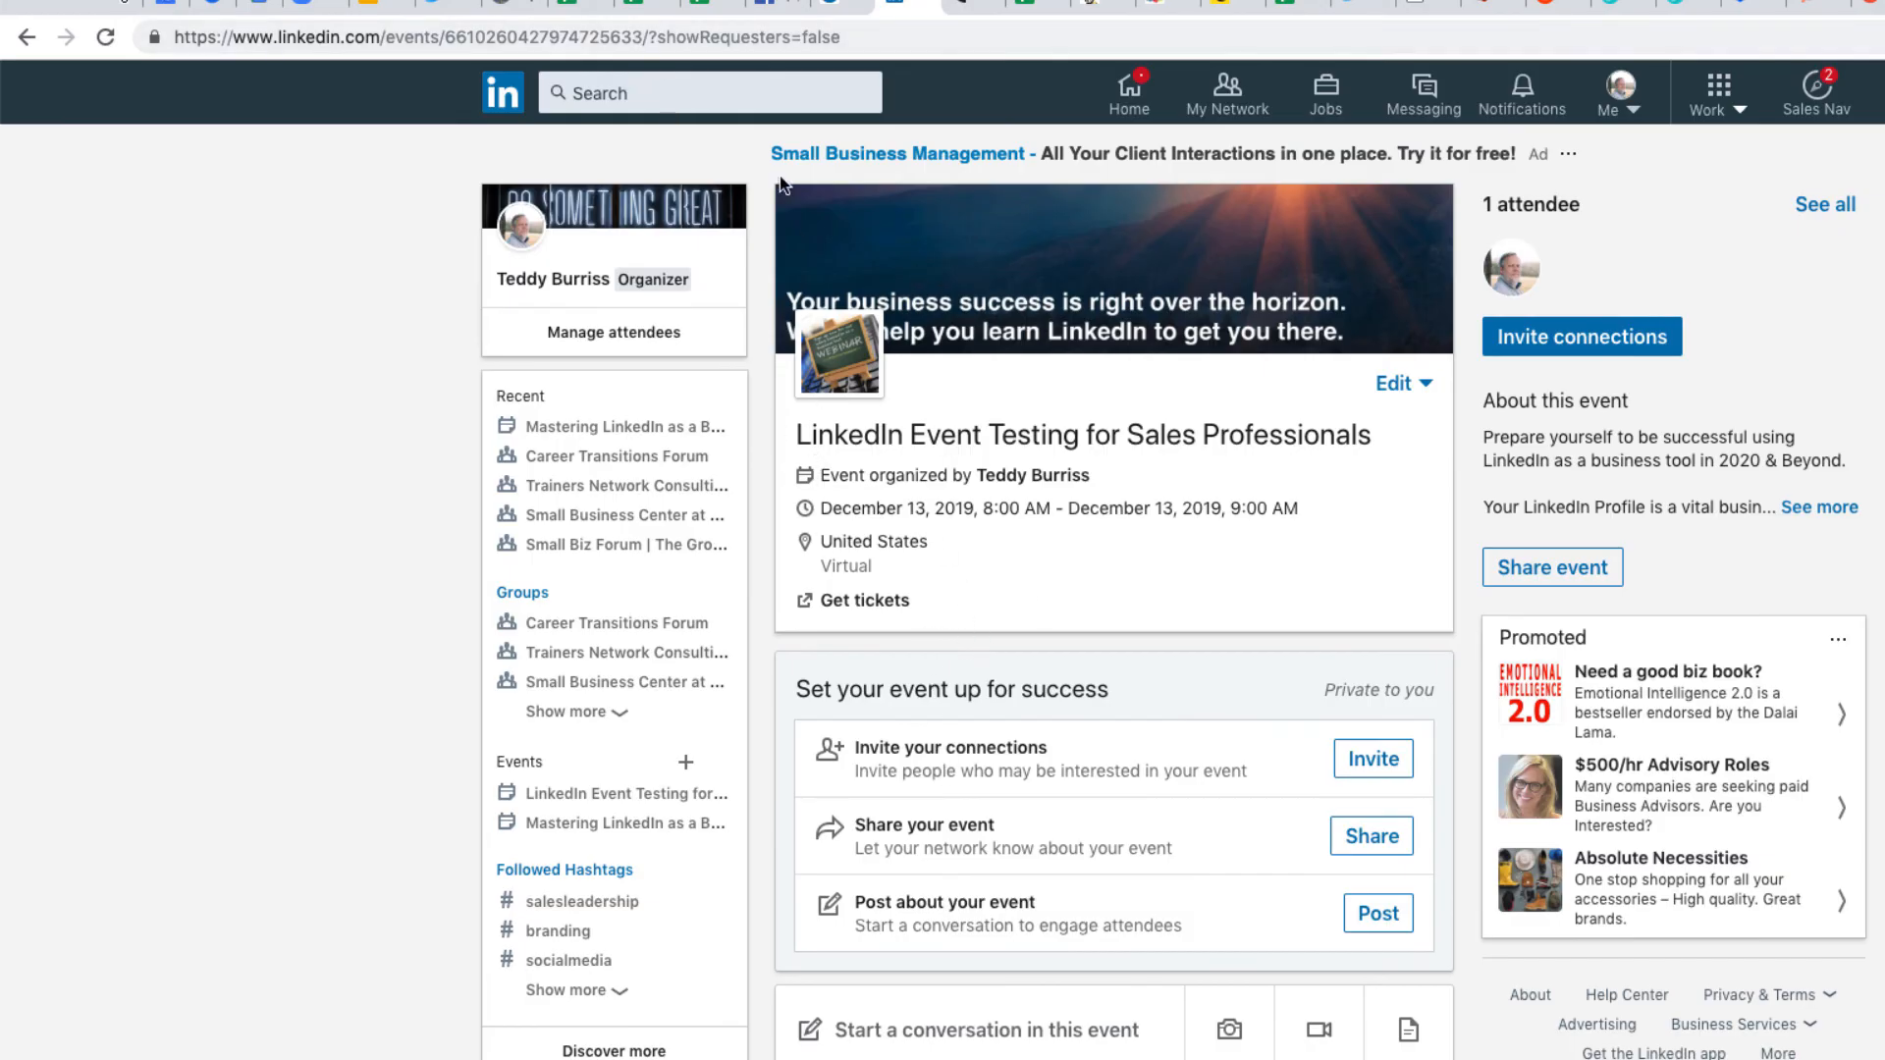
# Remove "?showRequesters=false" from the end of the event page's web address and copy the shortened URL.
pyautogui.click(675, 41)
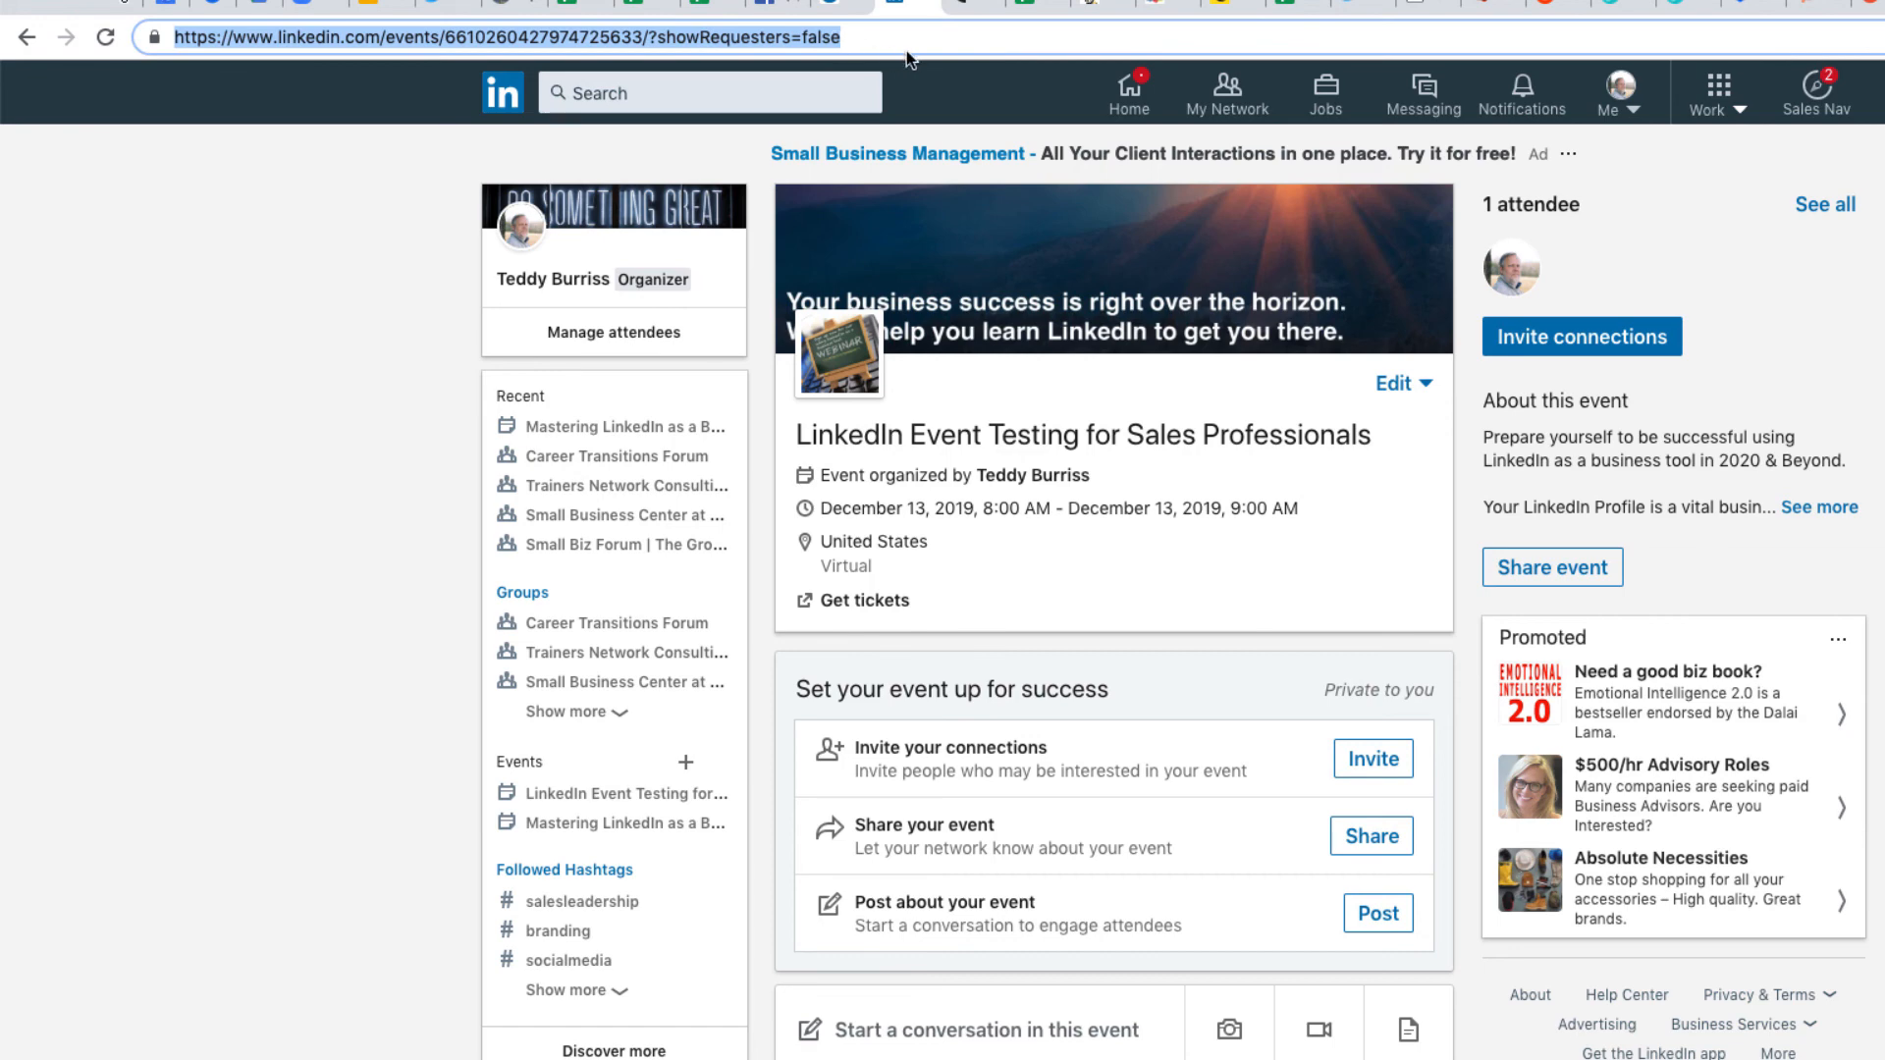
pyautogui.press('Right')
pyautogui.hotkey('shift', 'alt', 'Left')
pyautogui.hotkey('shift', 'alt', 'Left')
pyautogui.hotkey('shift', 'alt', 'Left')
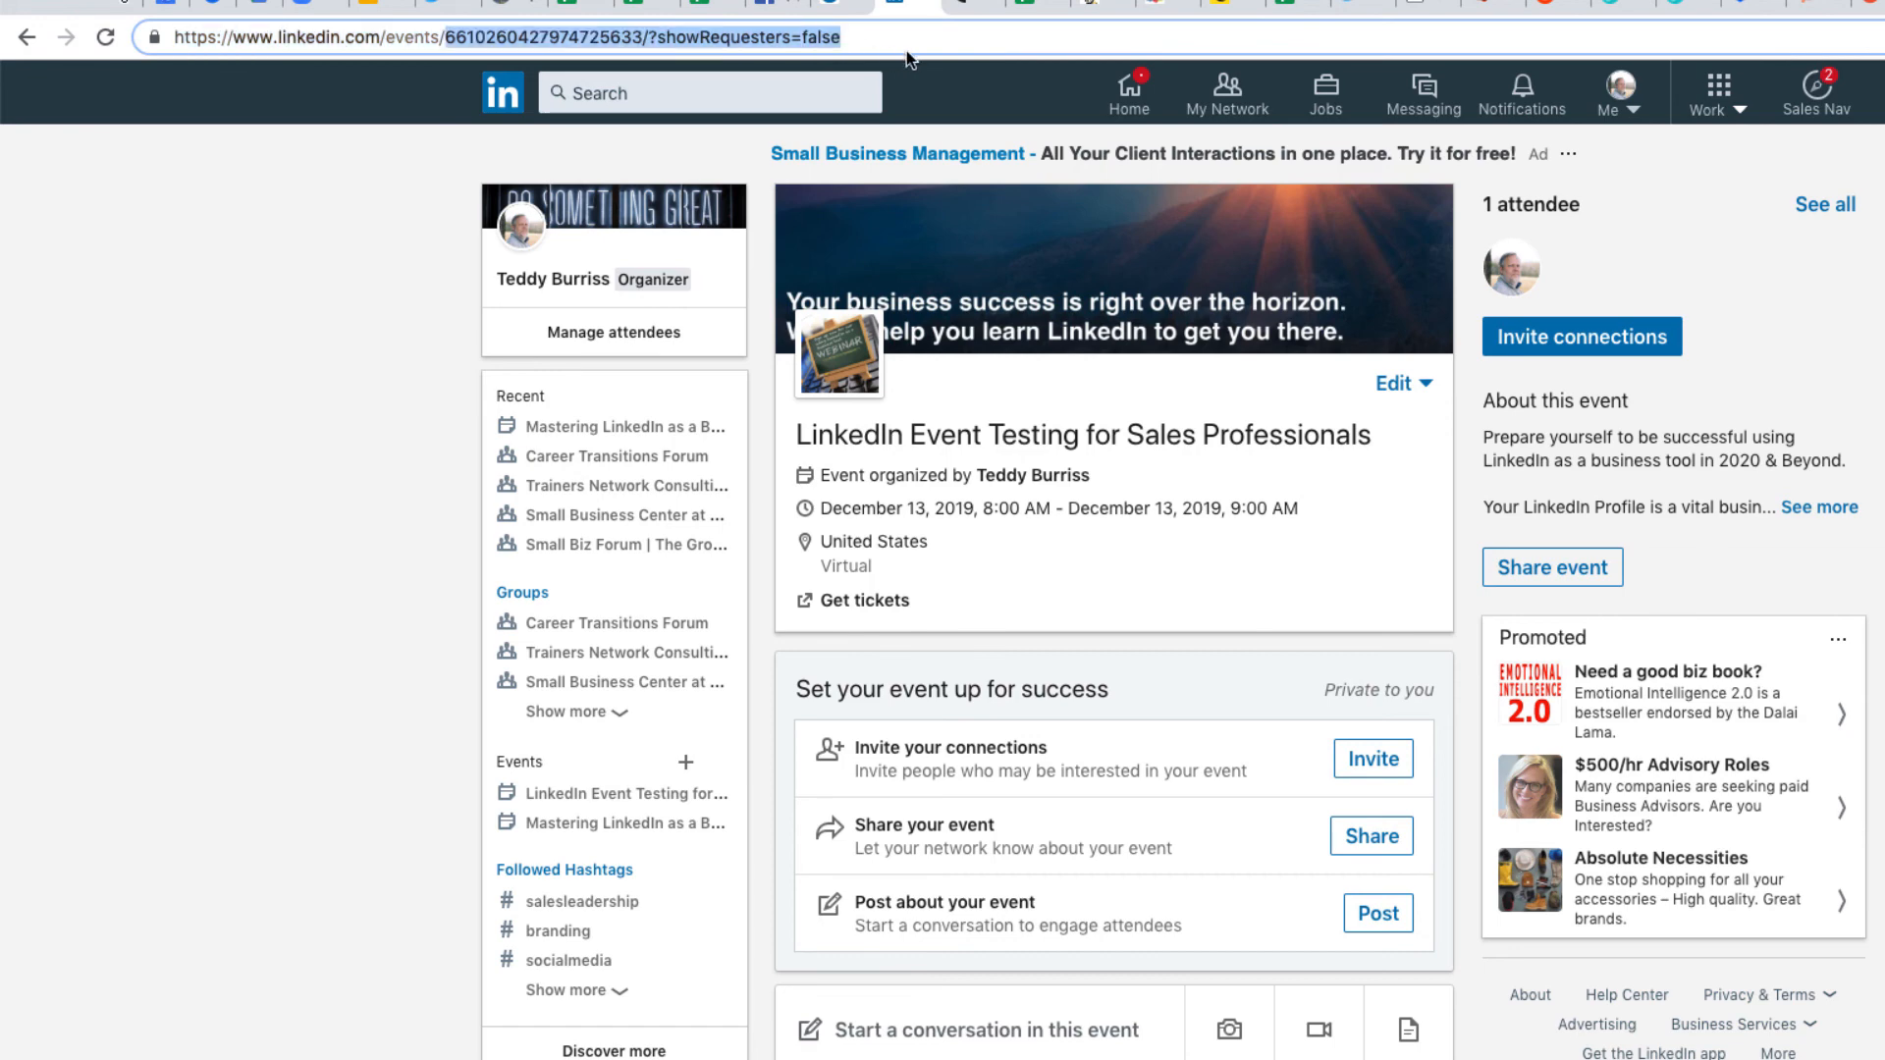
pyautogui.hotkey('shift', 'alt', 'Right')
pyautogui.press('BackSpace')
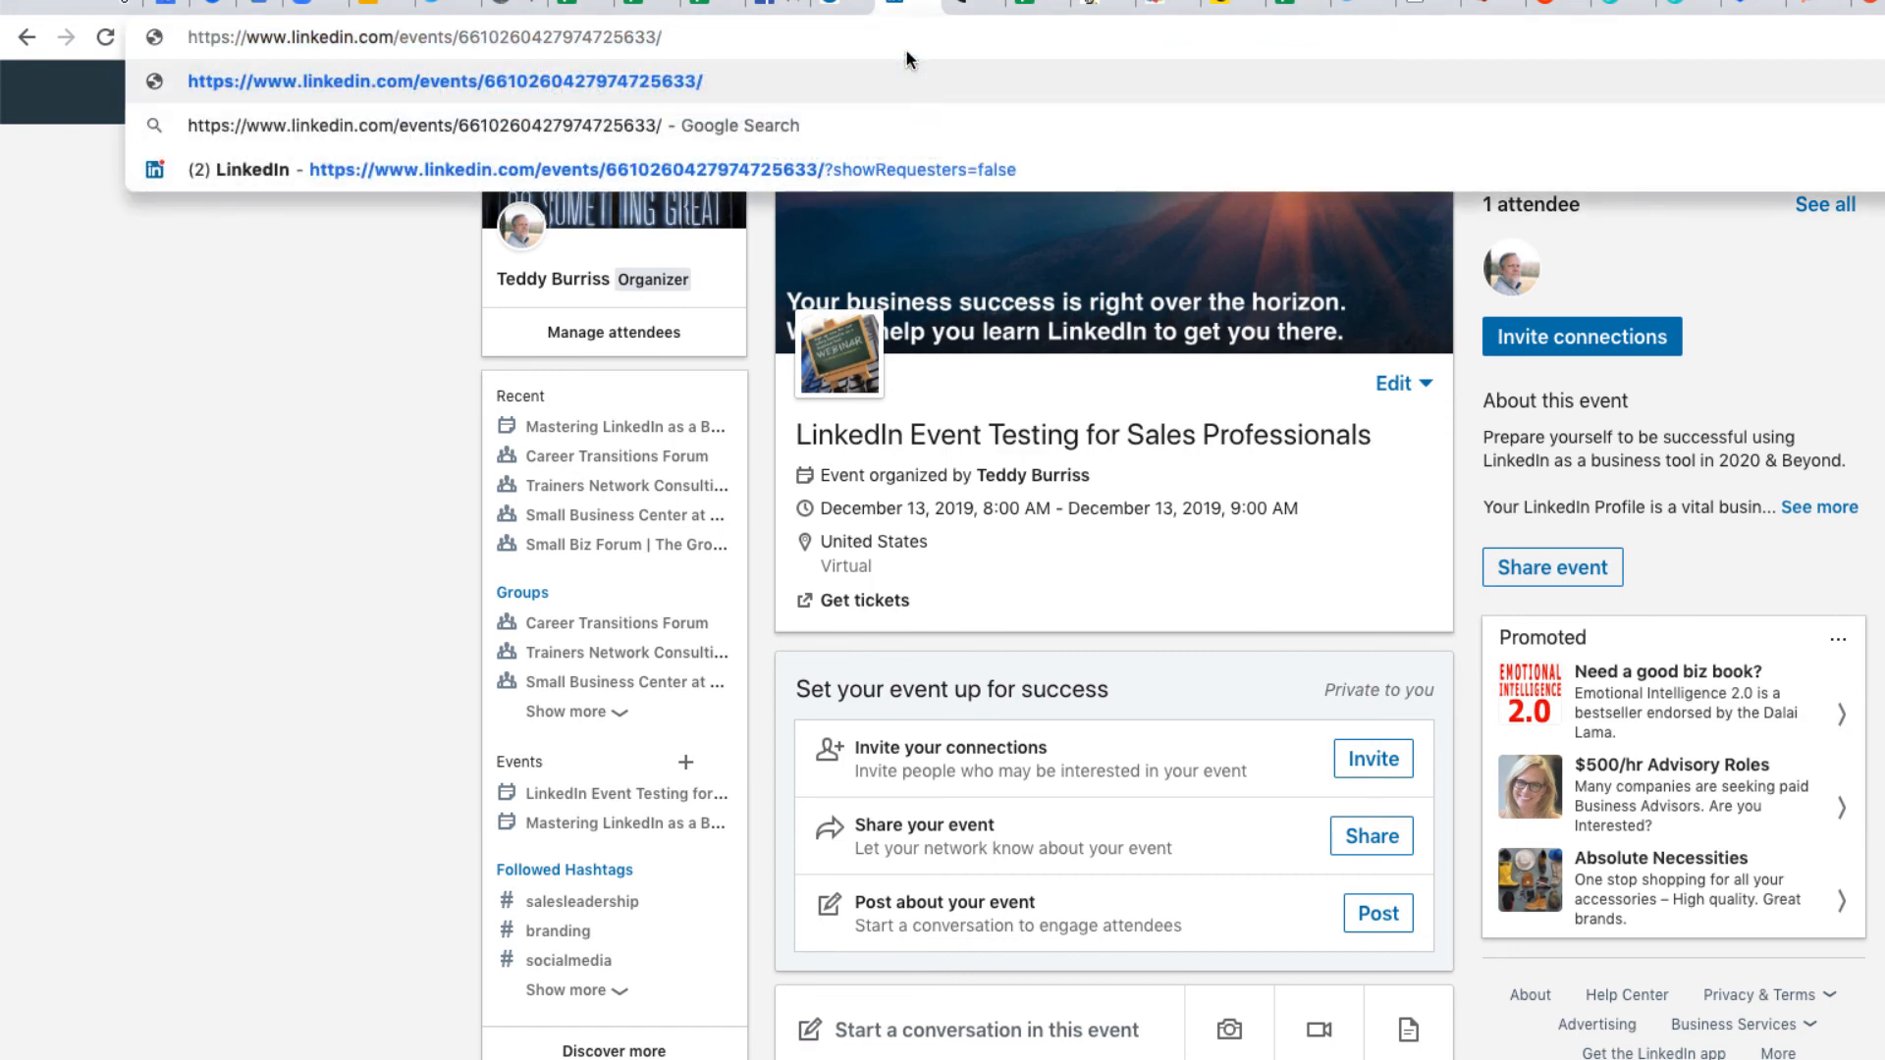
pyautogui.press('super+a')
pyautogui.press('super+c')
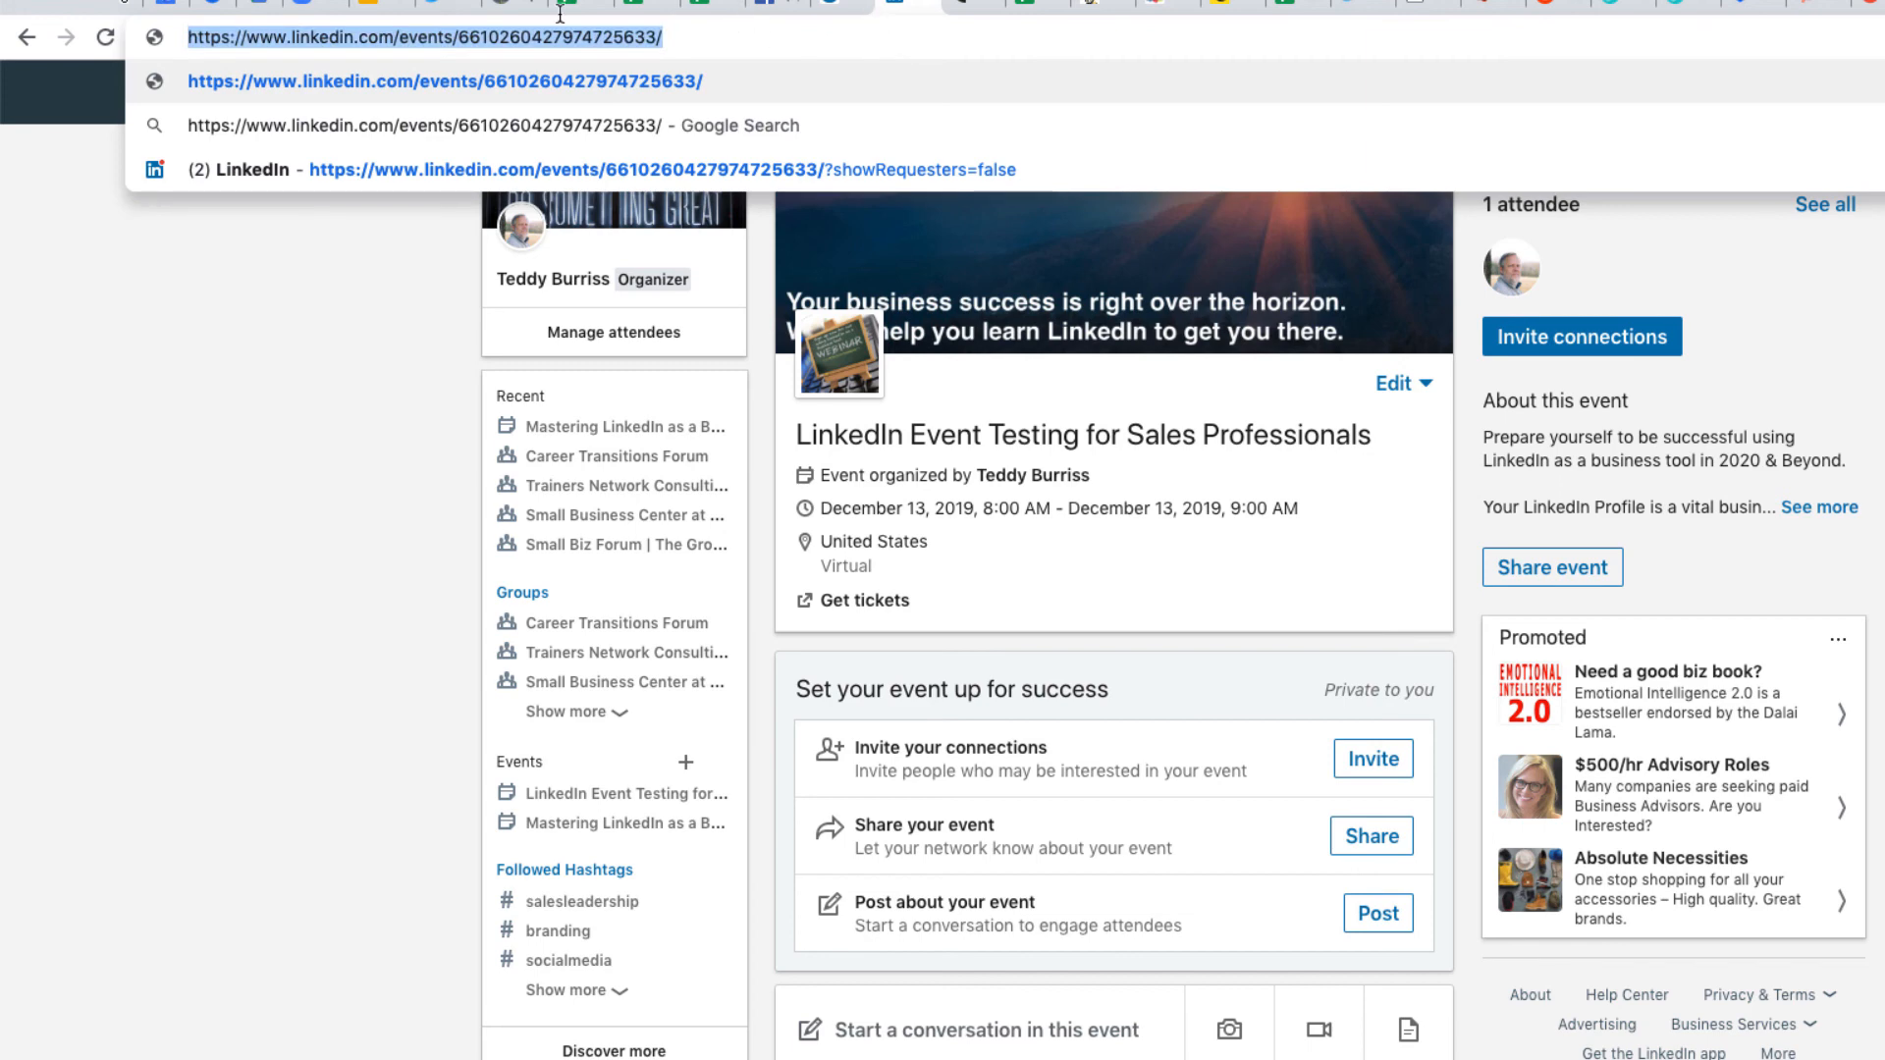
# Open a new incognito window and load the copied event URL in it.
pyautogui.click(147, 1)
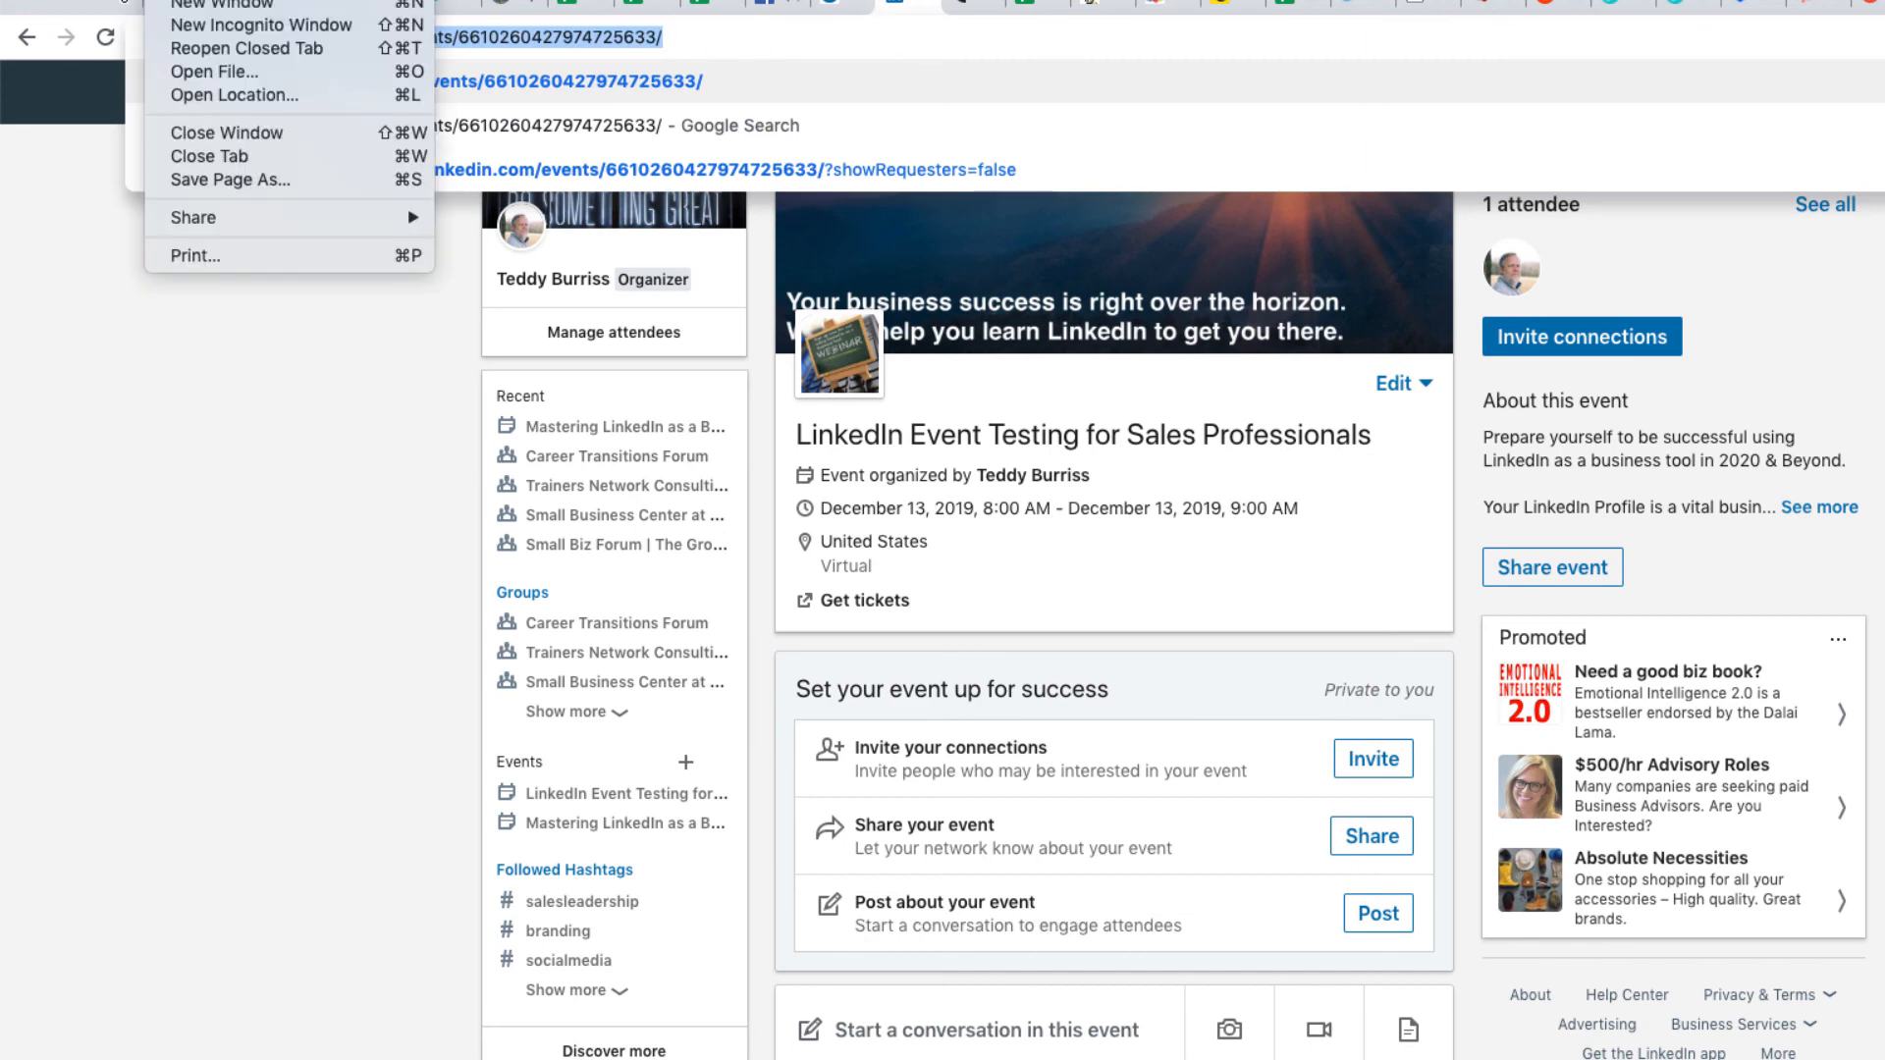
pyautogui.click(255, 22)
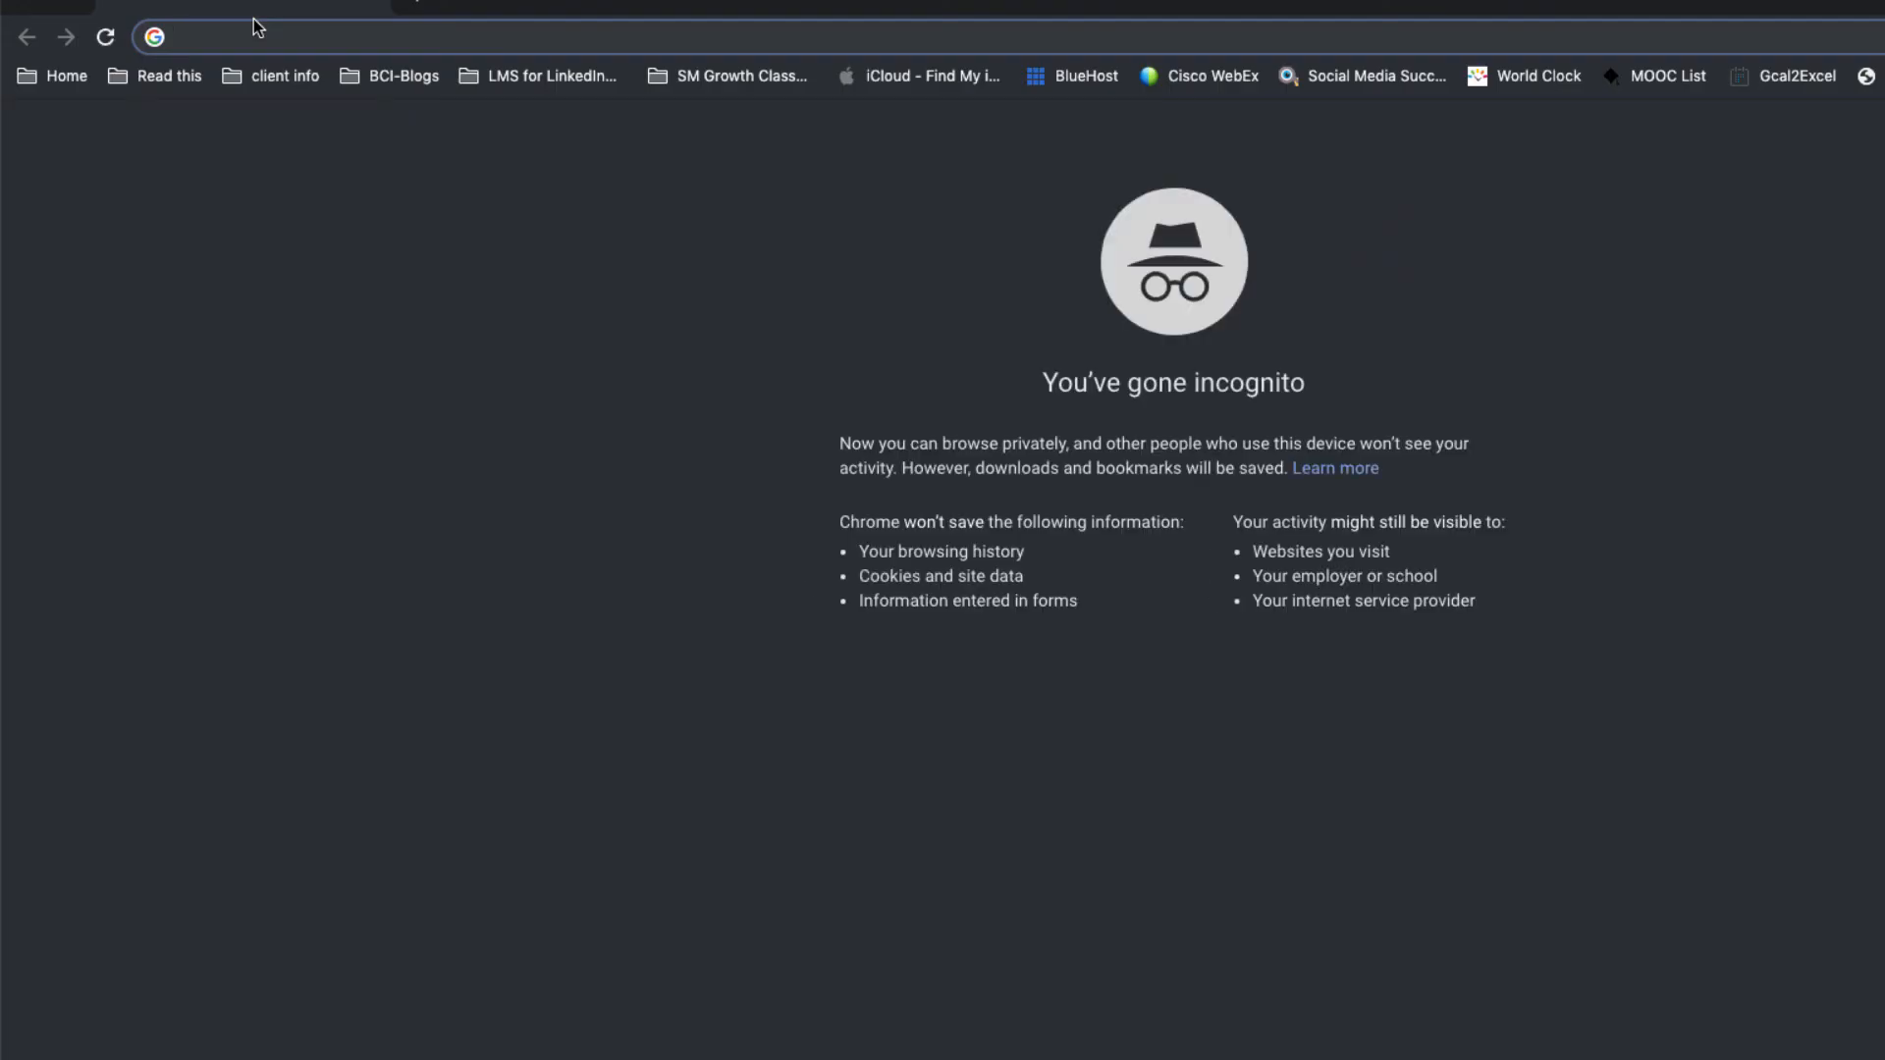
pyautogui.press('super+v')
pyautogui.press('Return')
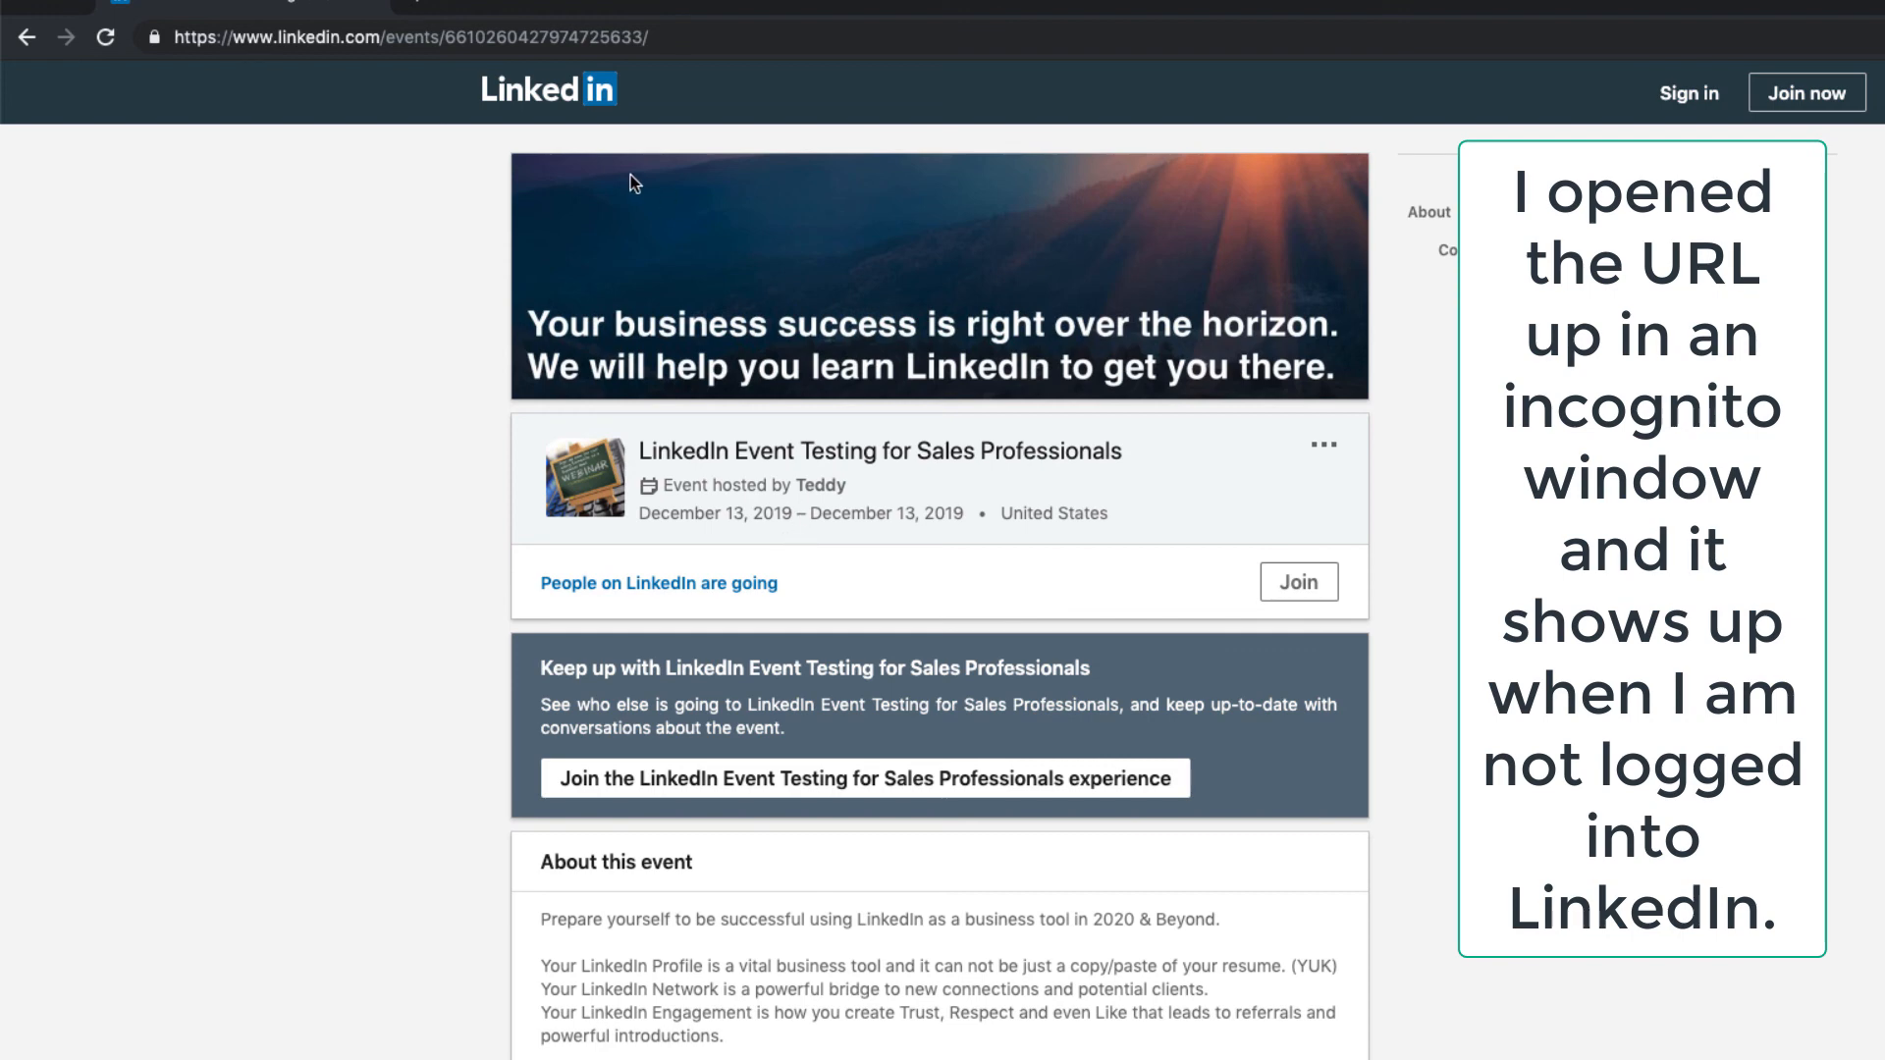
# Examine the event's web address and public page as seen when signed out, and close the incognito window.
pyautogui.click(705, 42)
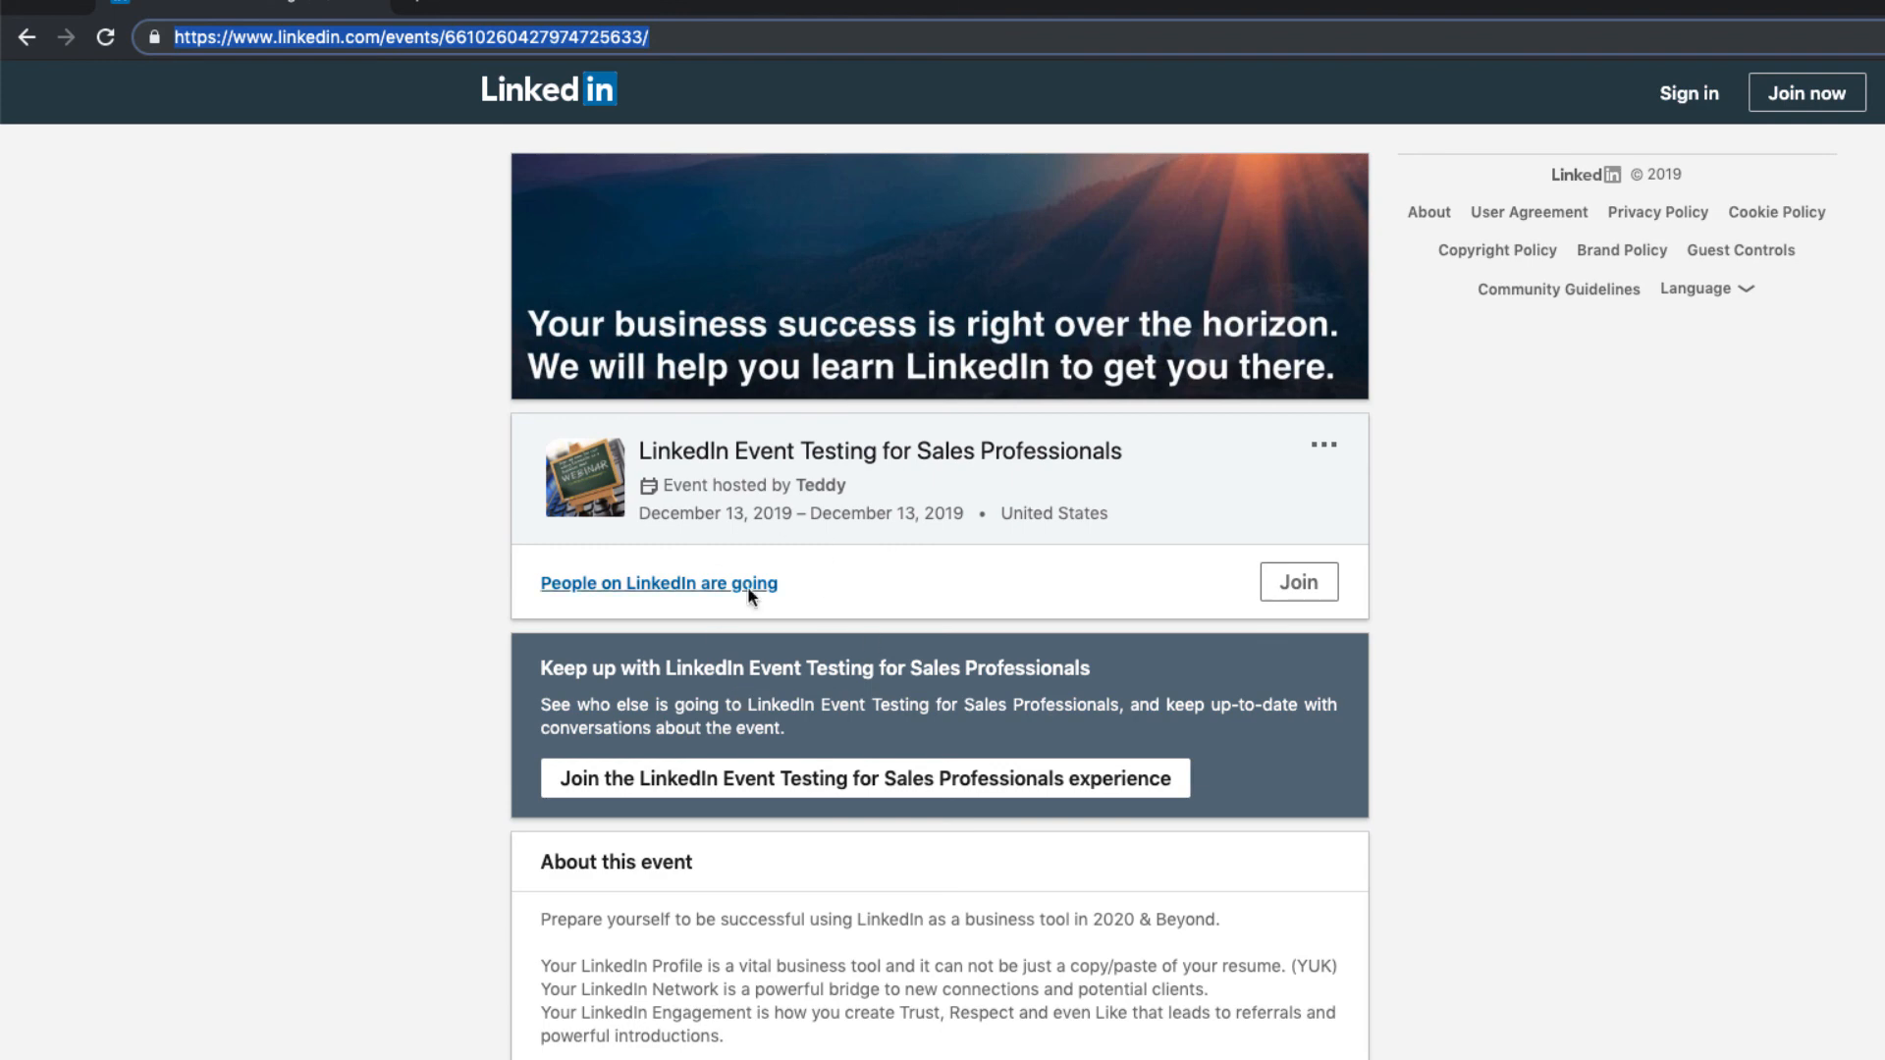
pyautogui.scroll(-5, 940, 933)
pyautogui.scroll(5, 942, 937)
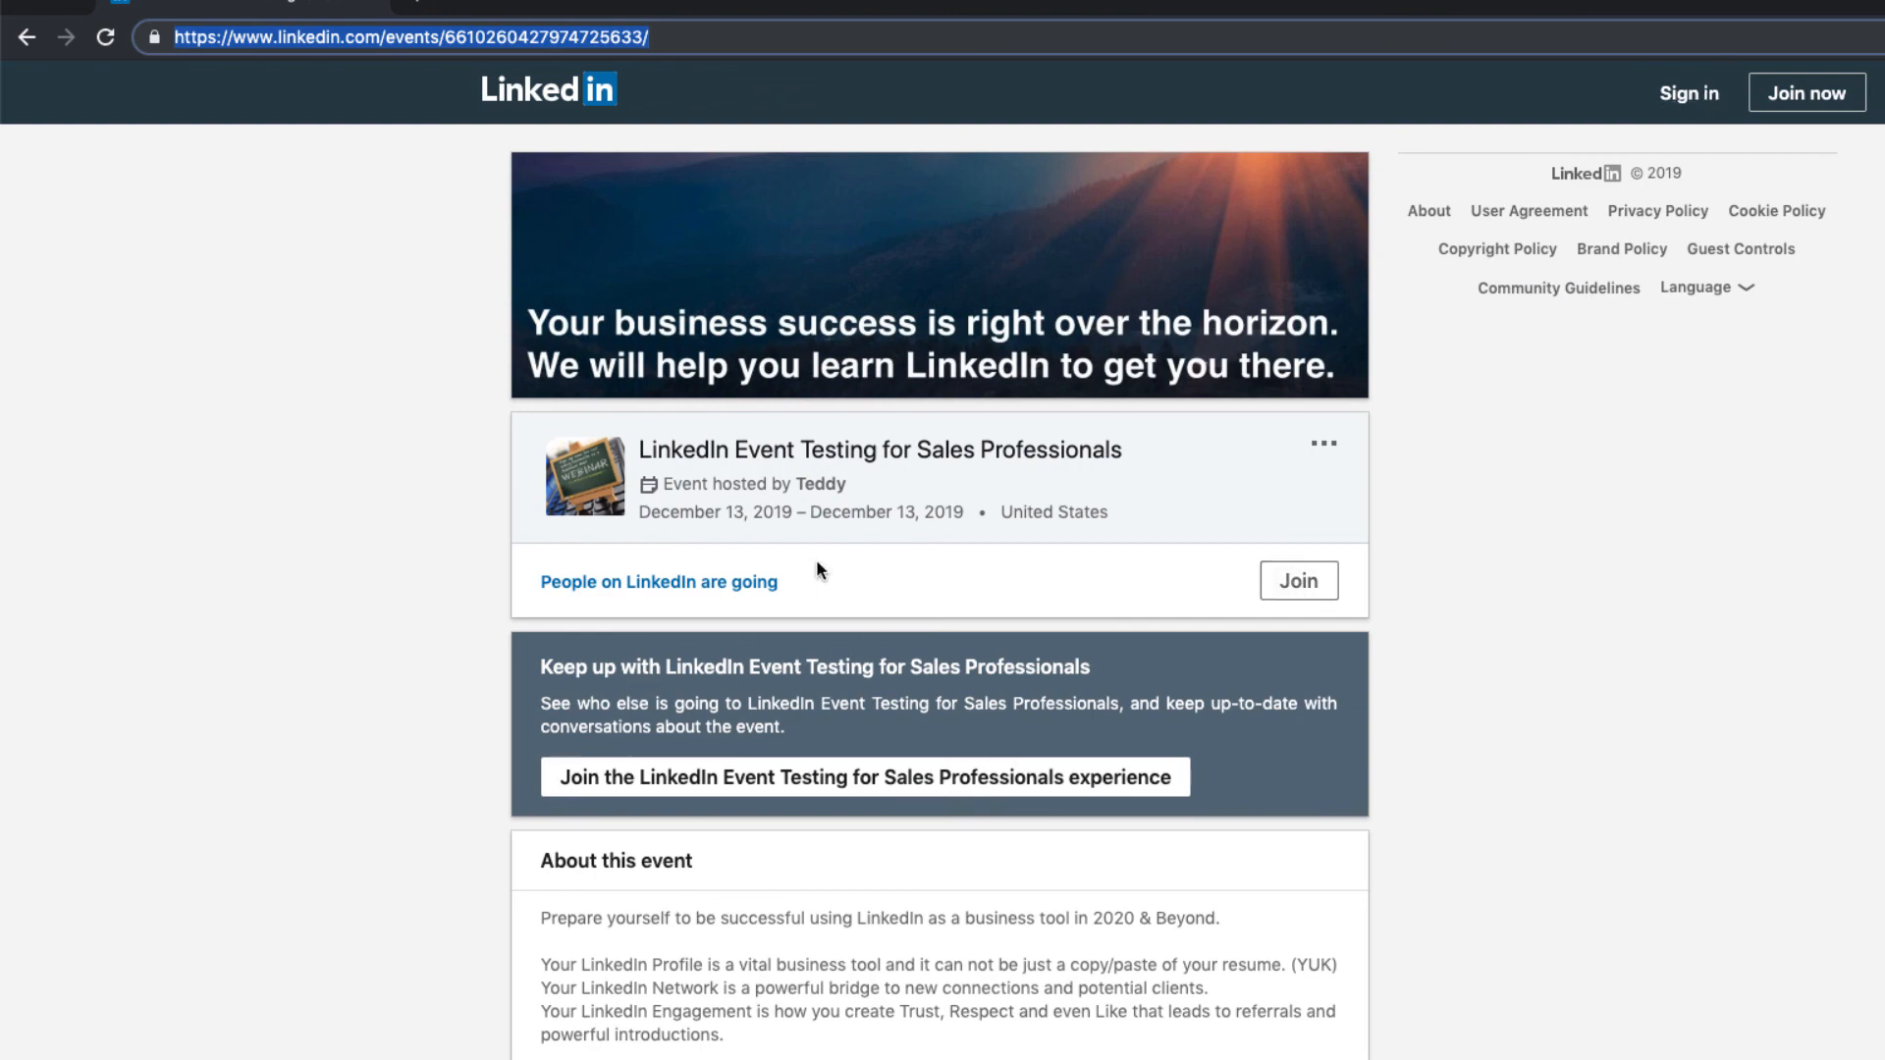
pyautogui.click(19, 44)
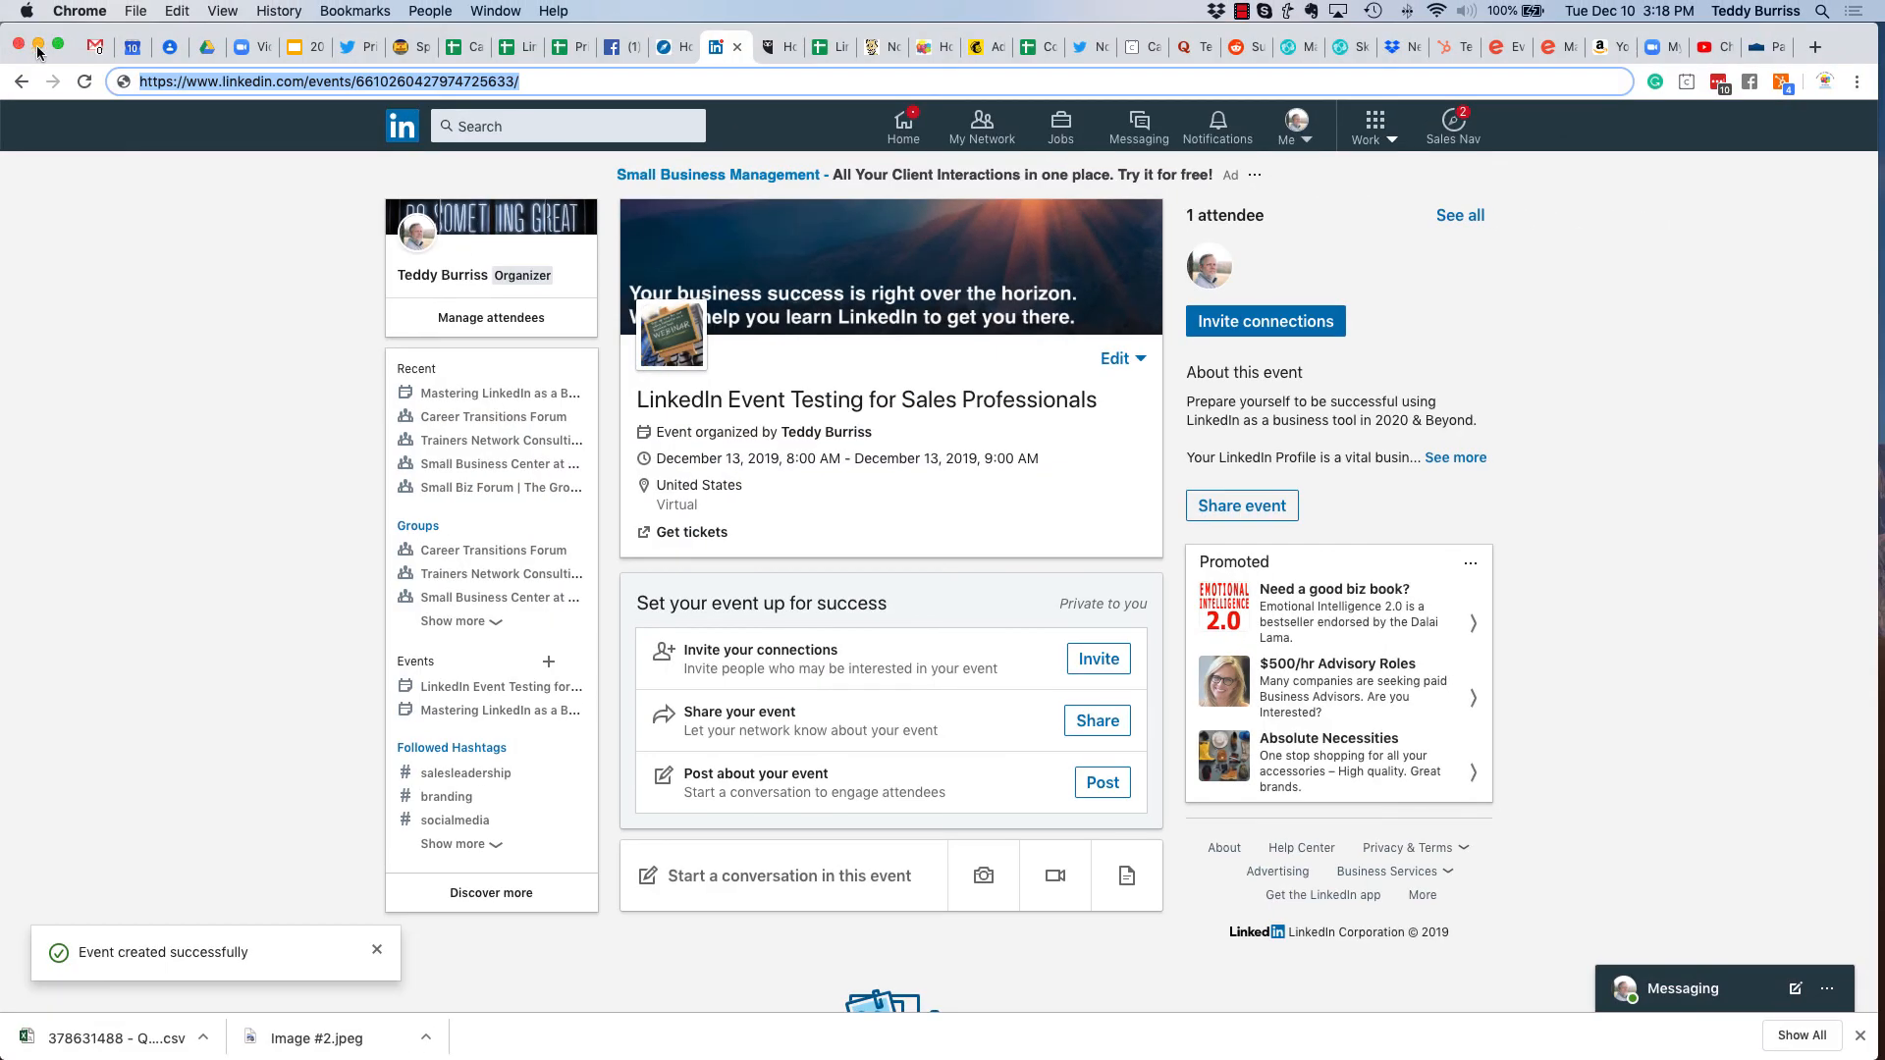